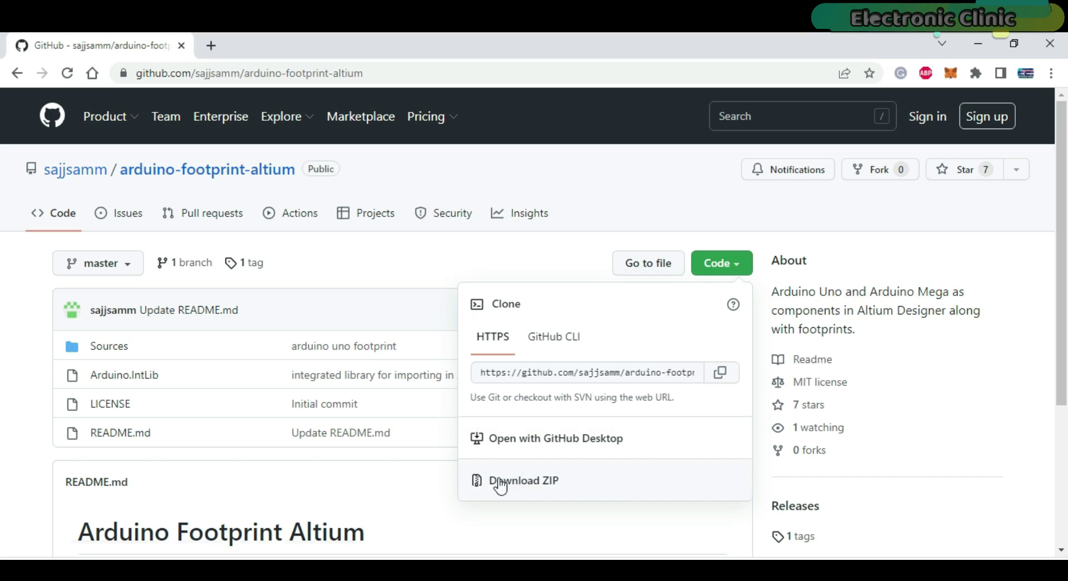
- Download the arduino-footprint-altium repository from GitHub as a ZIP archive
left_click(536, 481)
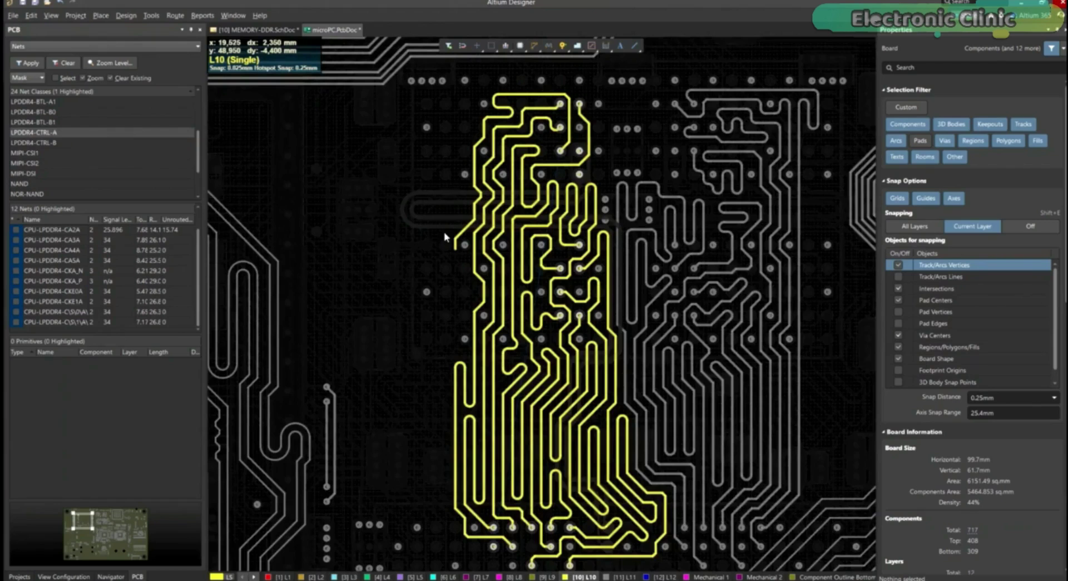
scroll(454, 294, "up", 4, "ctrl")
key("ctrl+w")
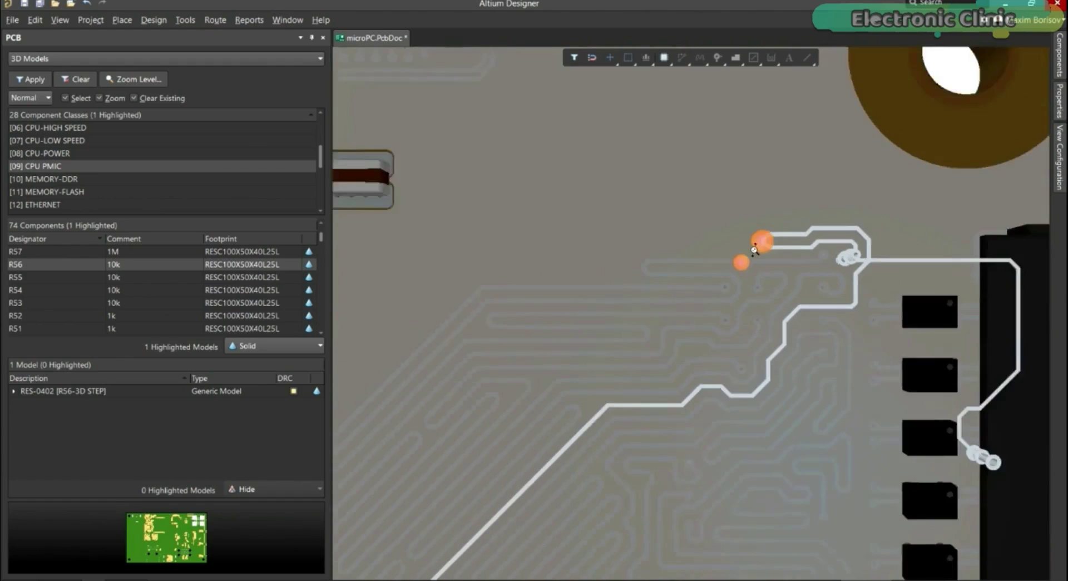
- Search Octopart for the lm7805 regulator
scroll(755, 250, "down", 2, "ctrl")
scroll(675, 291, "down", 5)
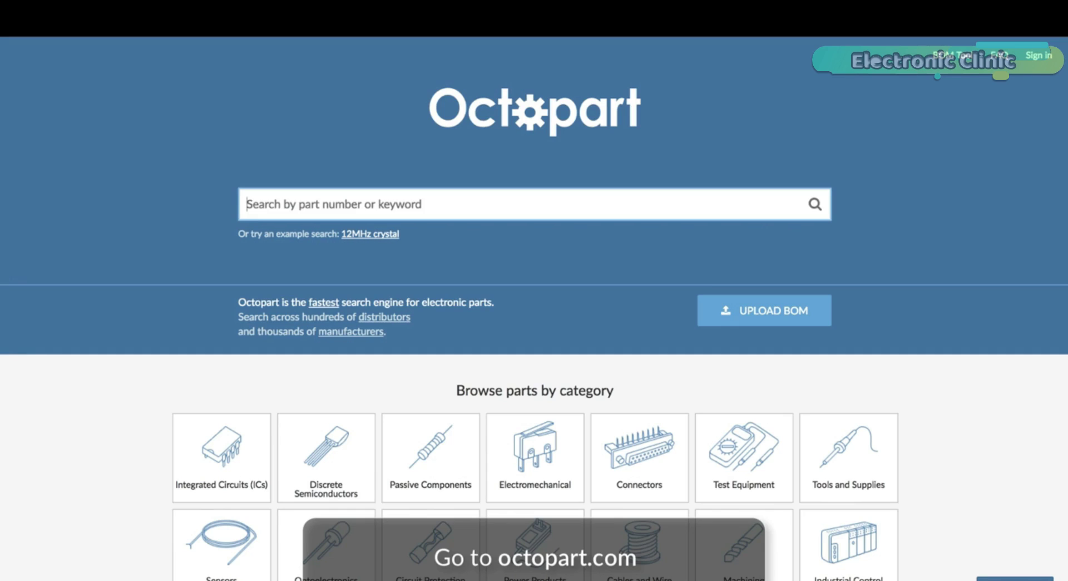
type("lm7805")
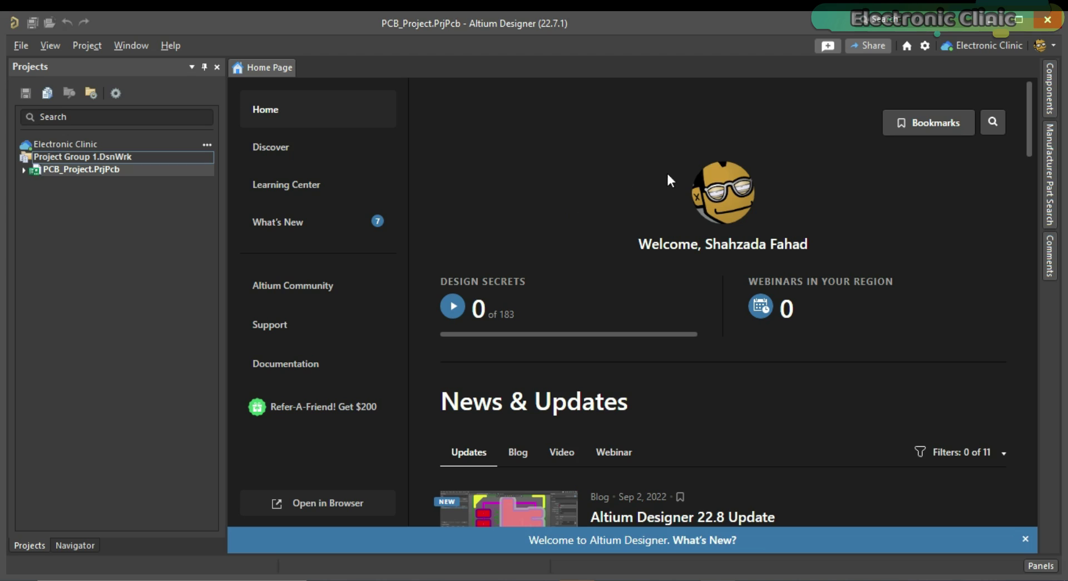
- Dock the Components panel, which lists the 189 Simulation Generic Components parts
left_click(1050, 91)
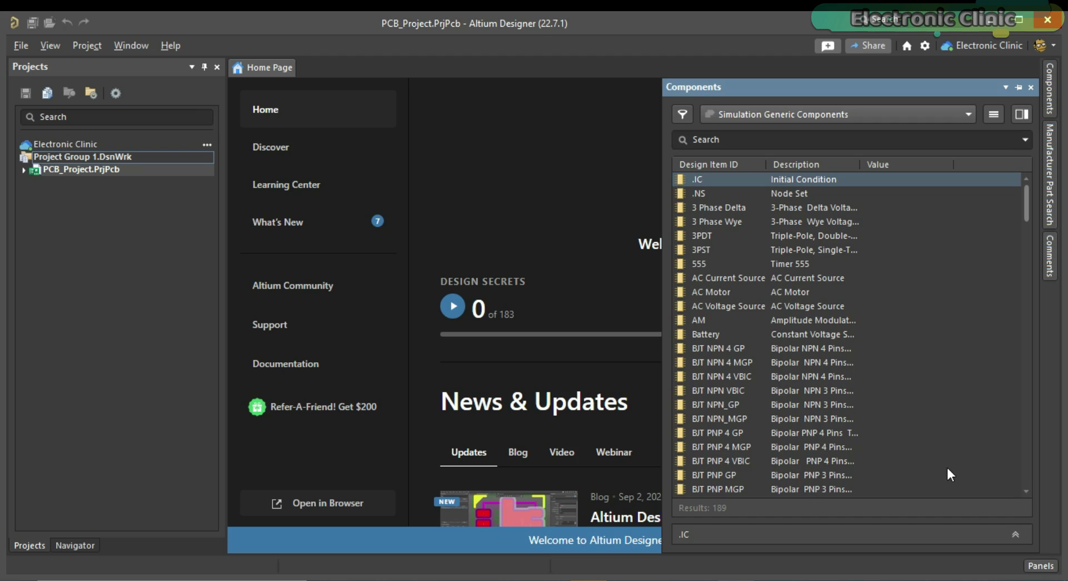
left_click(1041, 566)
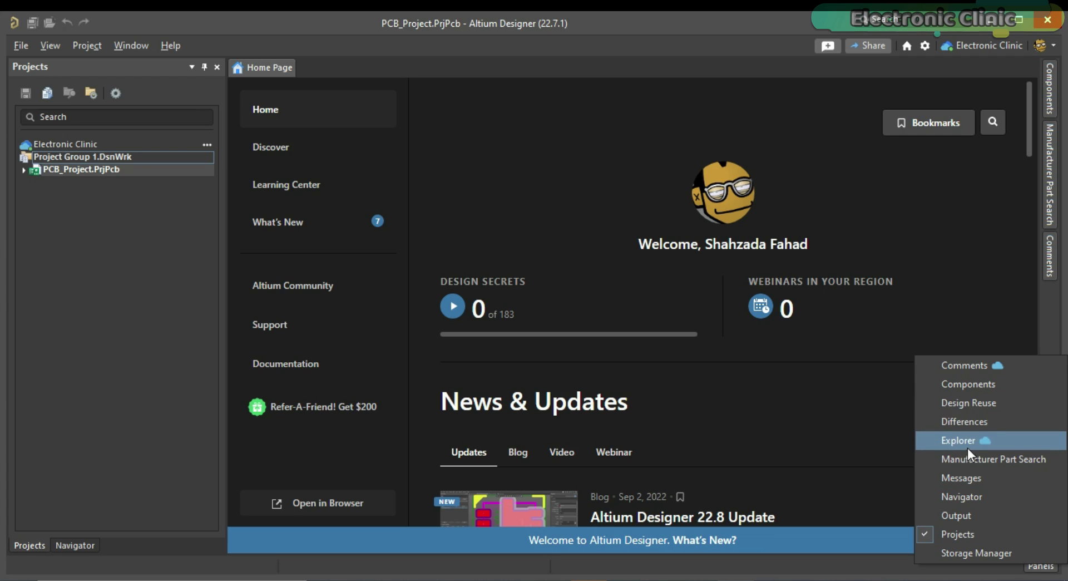
left_click(966, 390)
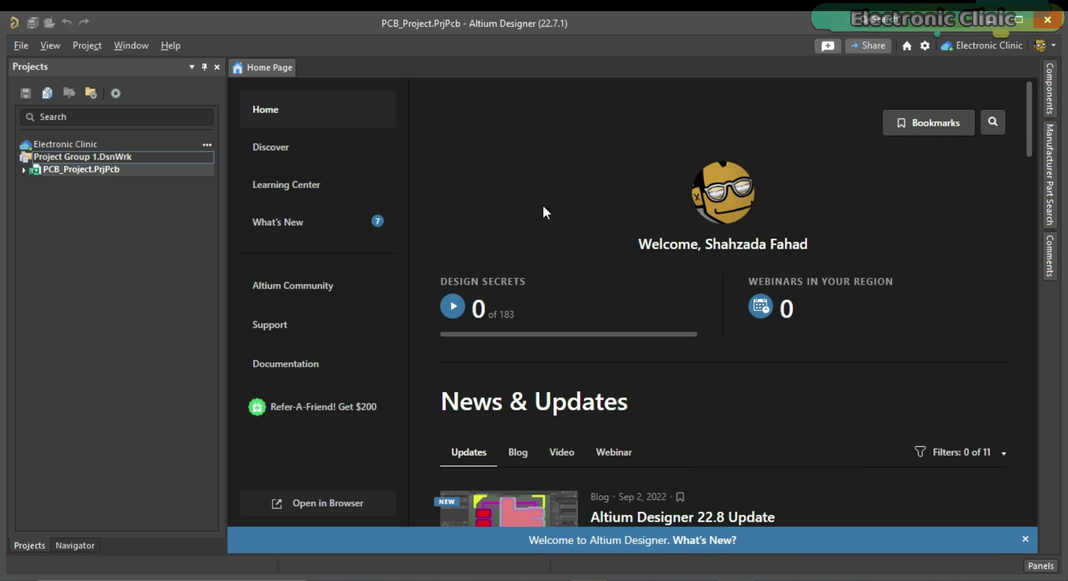
left_click(52, 47)
- Switch the Components panel to Miscellaneous Connectors.IntLib and scroll through its 182 parts
mouse_move(89, 105)
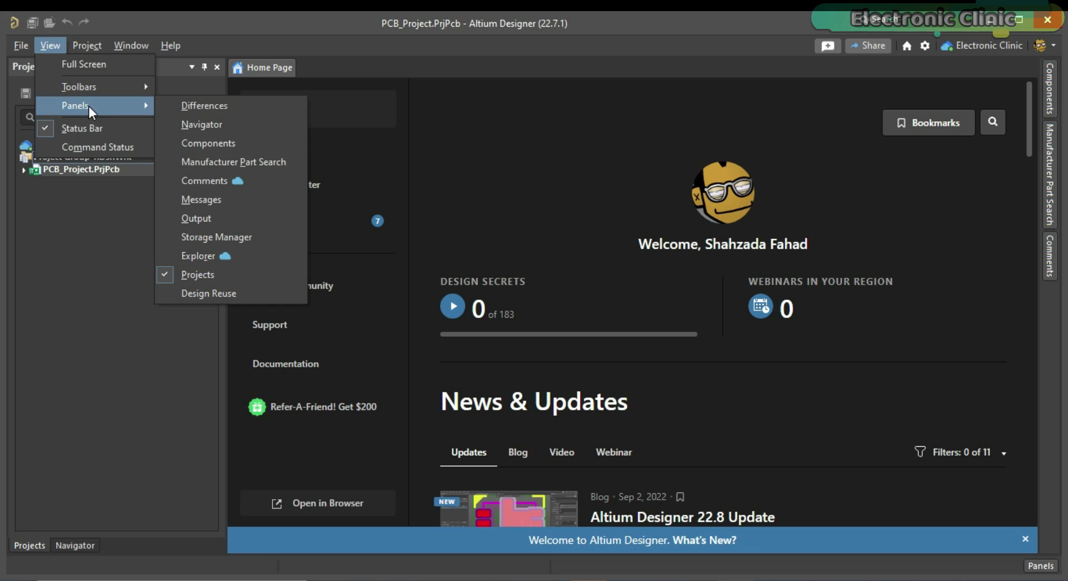
left_click(202, 146)
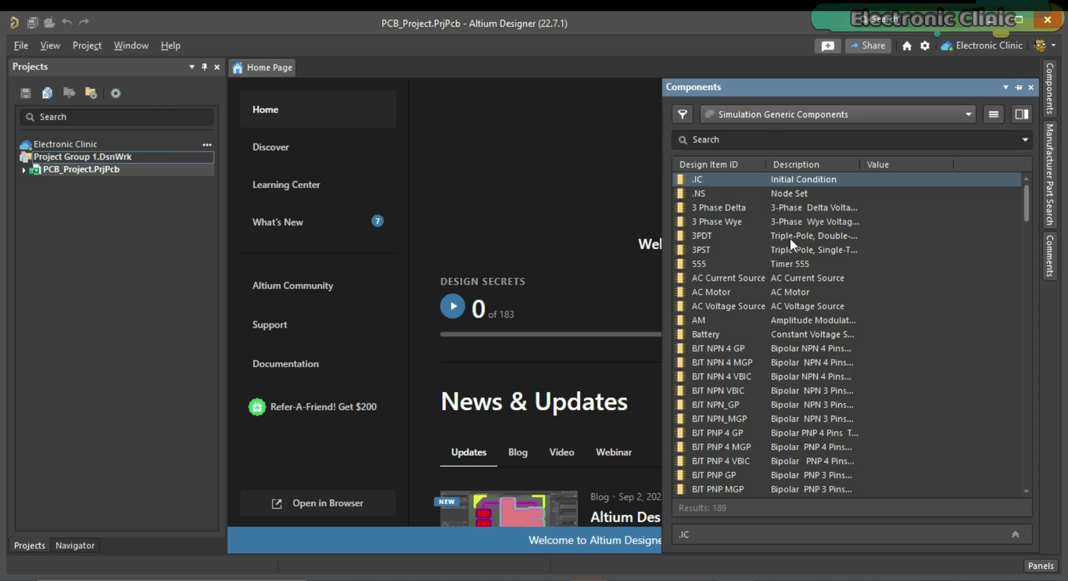
left_click(971, 114)
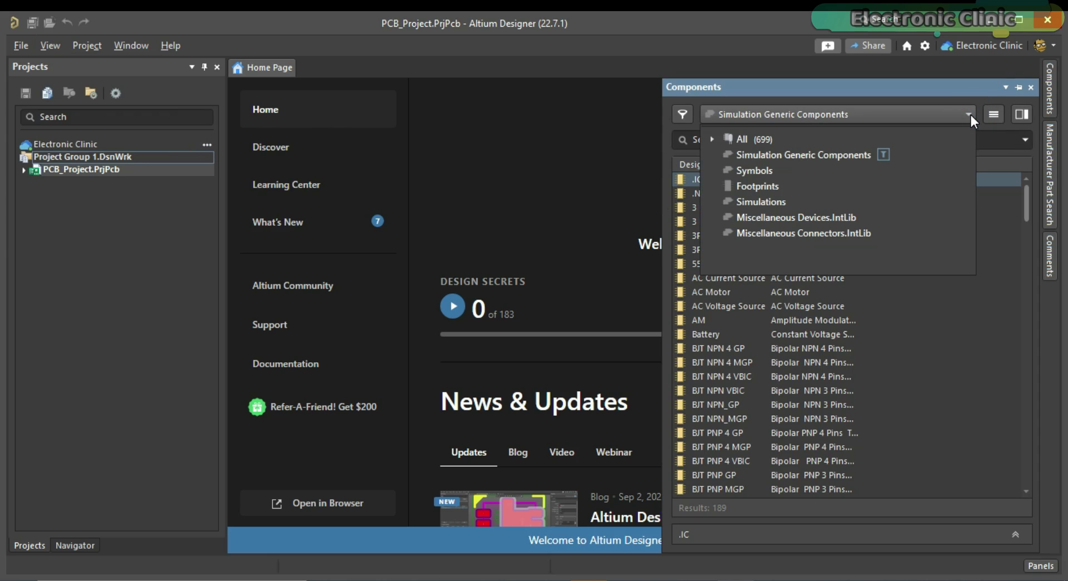
left_click(867, 234)
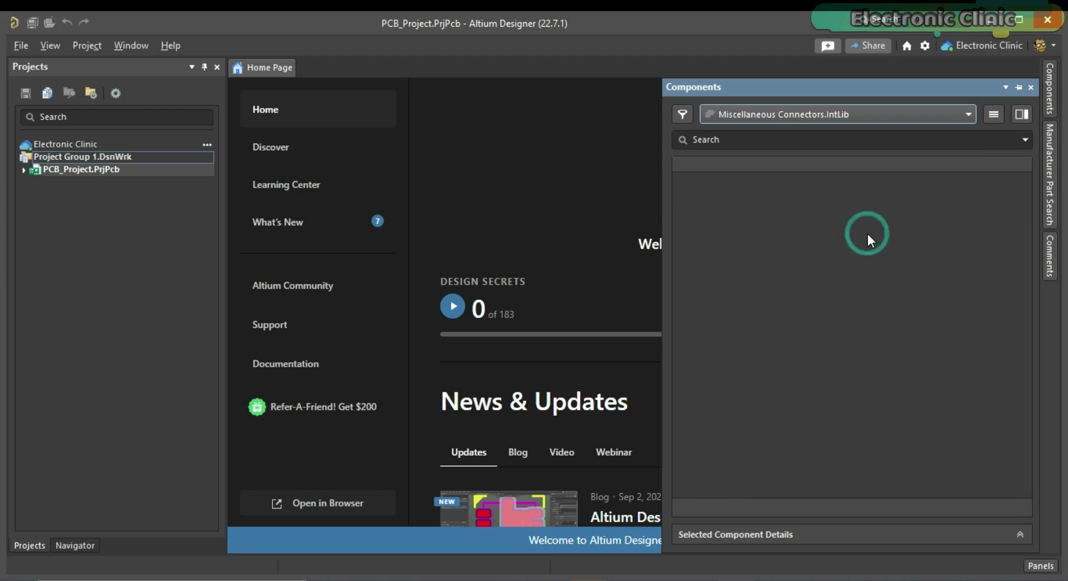
scroll(794, 222, "down", 6)
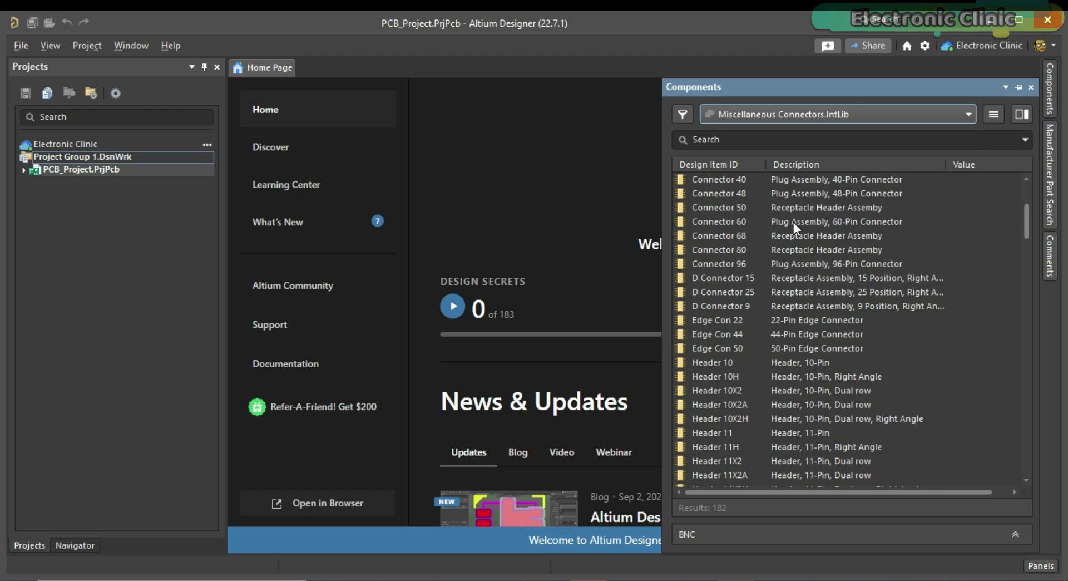
scroll(780, 223, "down", 10)
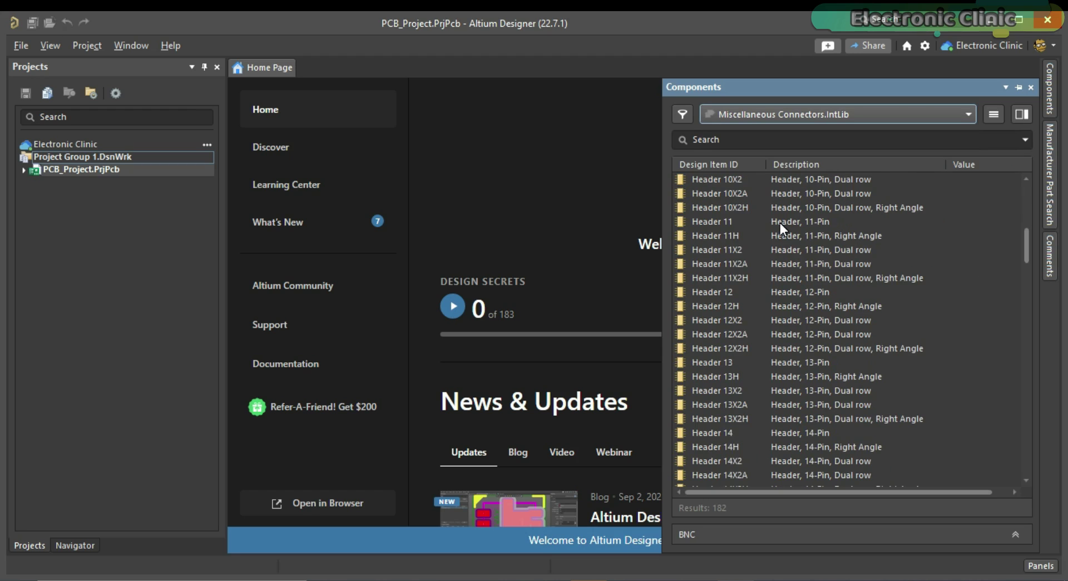
scroll(780, 223, "down", 6)
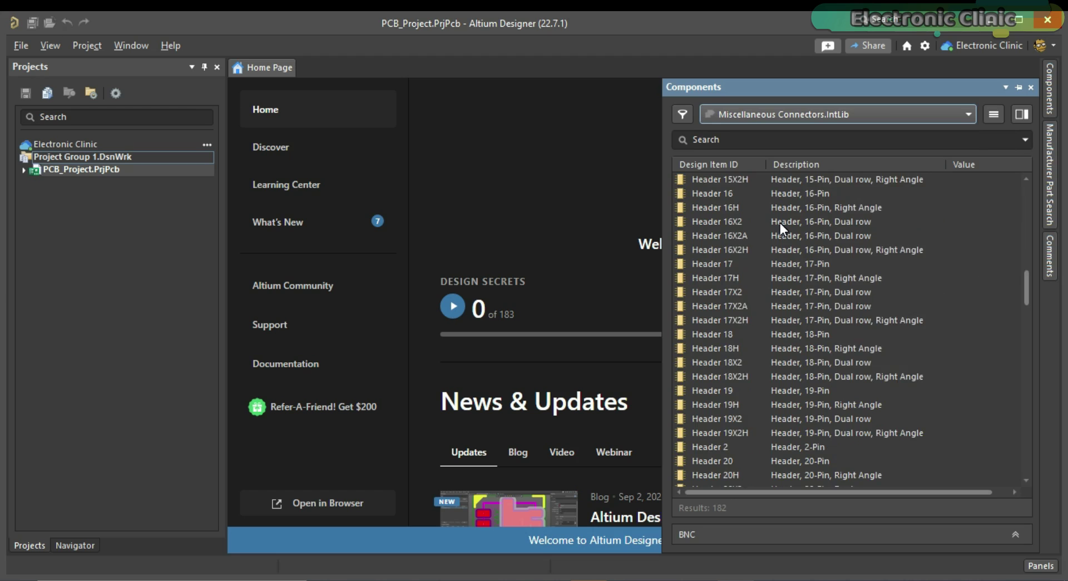
scroll(780, 222, "down", 3)
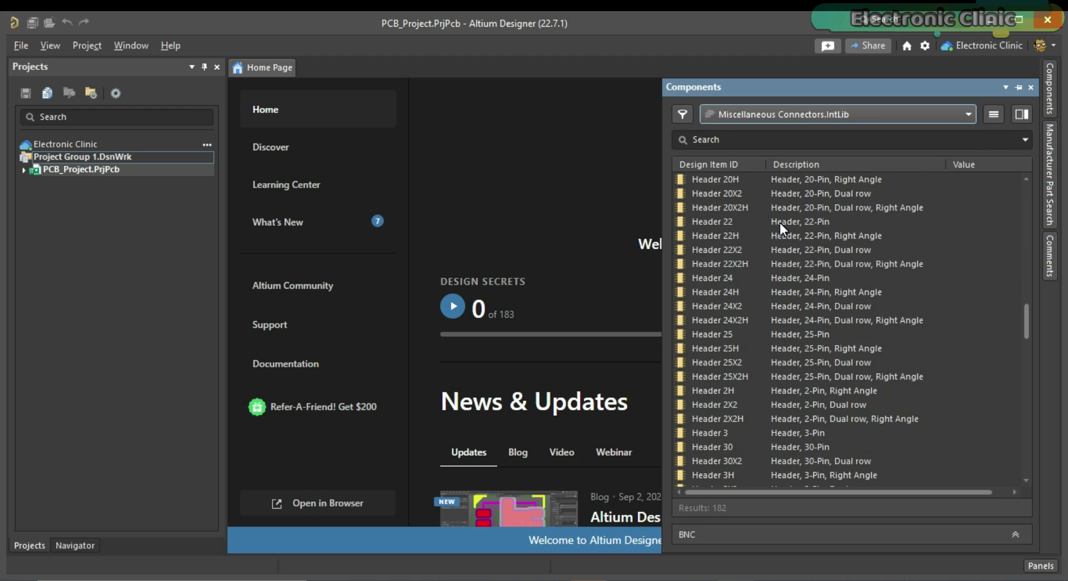
scroll(780, 223, "down", 20)
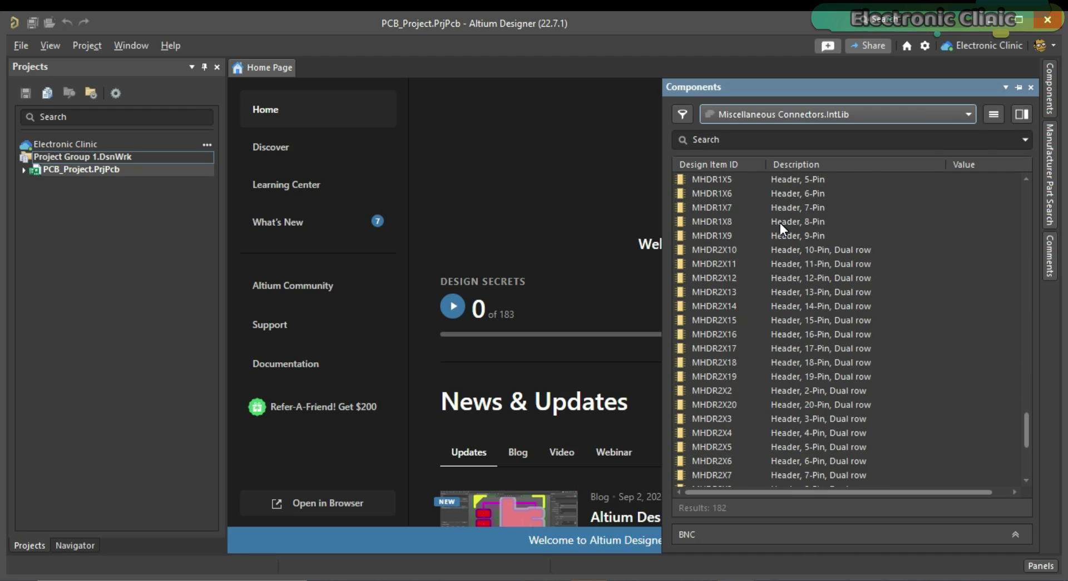
scroll(780, 223, "down", 7)
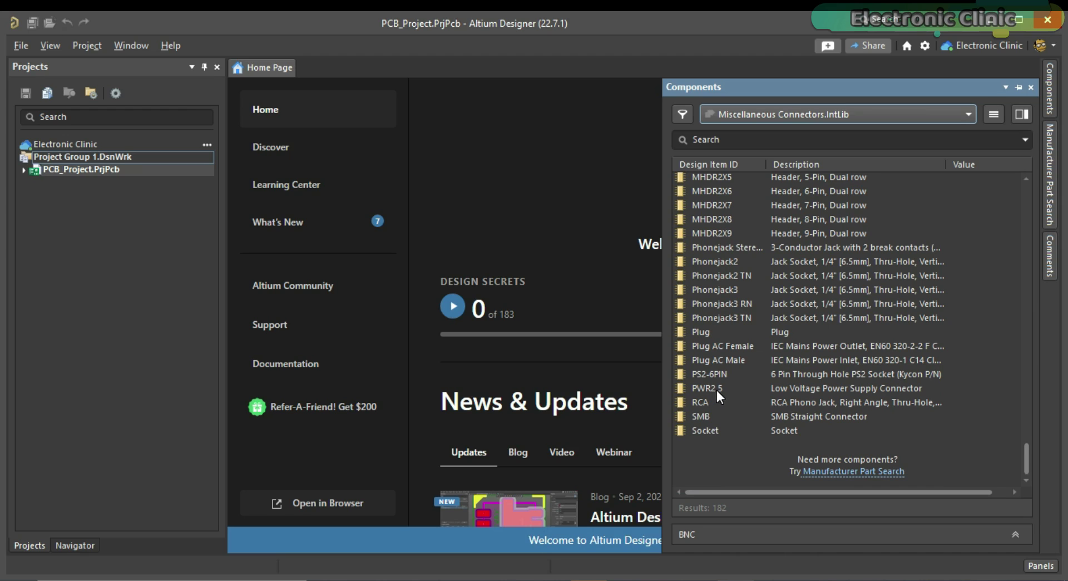
- Select the PWR2.5 connector and expand an enlarged Component Details pane
left_click(757, 388)
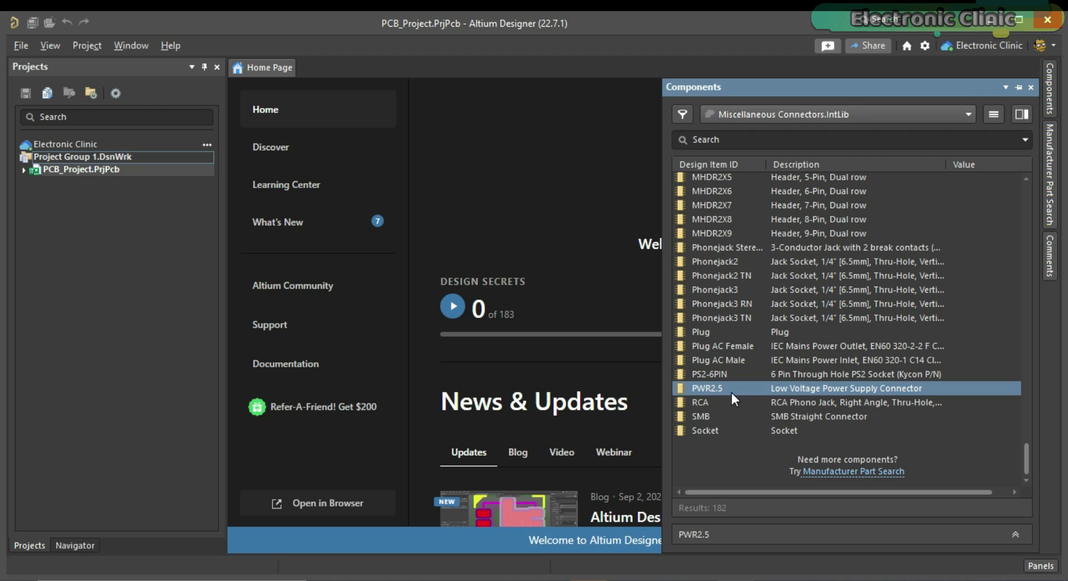
left_click(1016, 533)
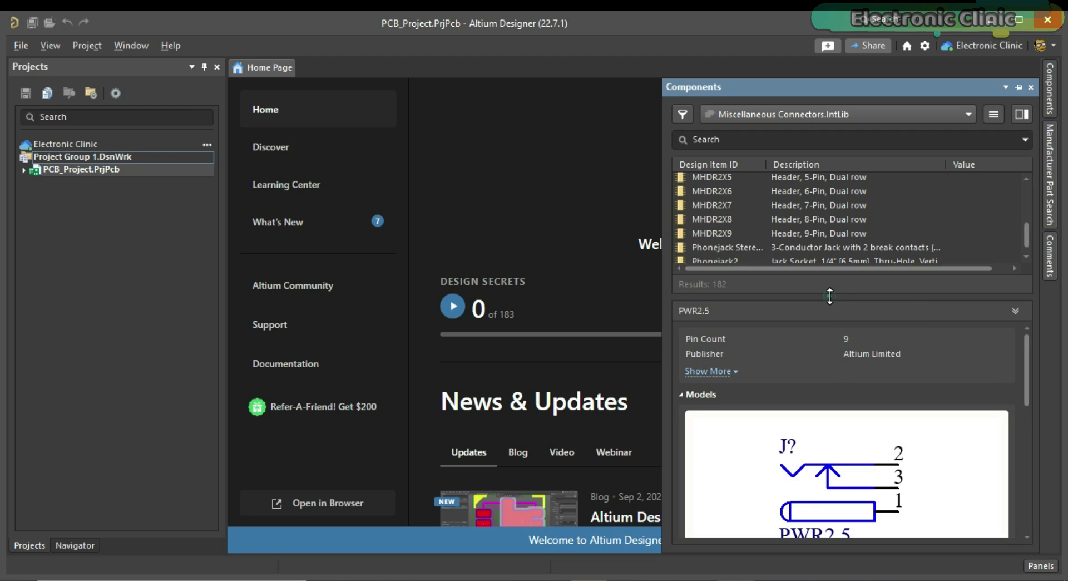
left_click_drag(829, 296, 827, 184)
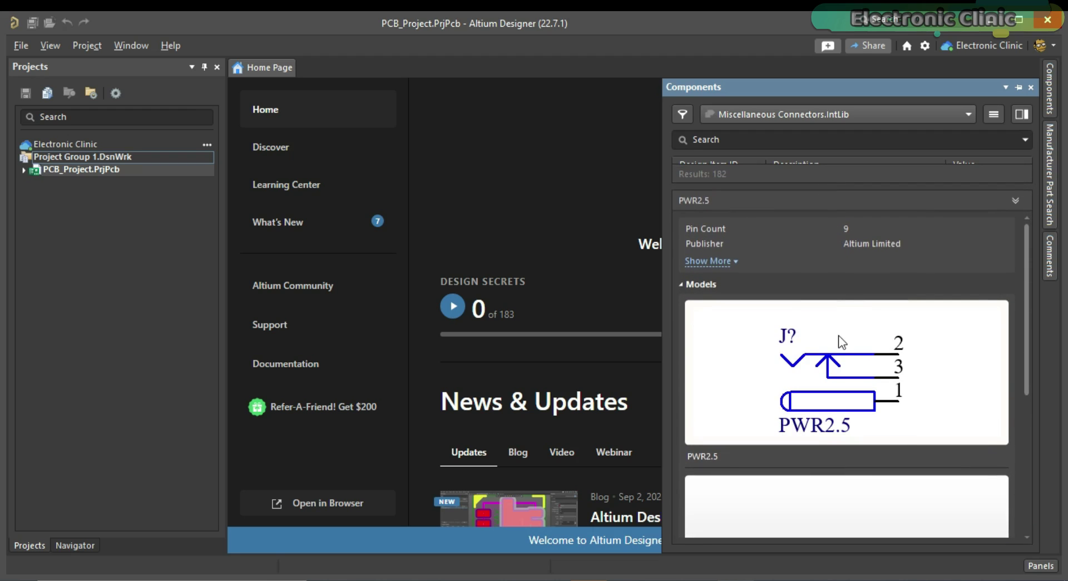
scroll(850, 329, "down", 3)
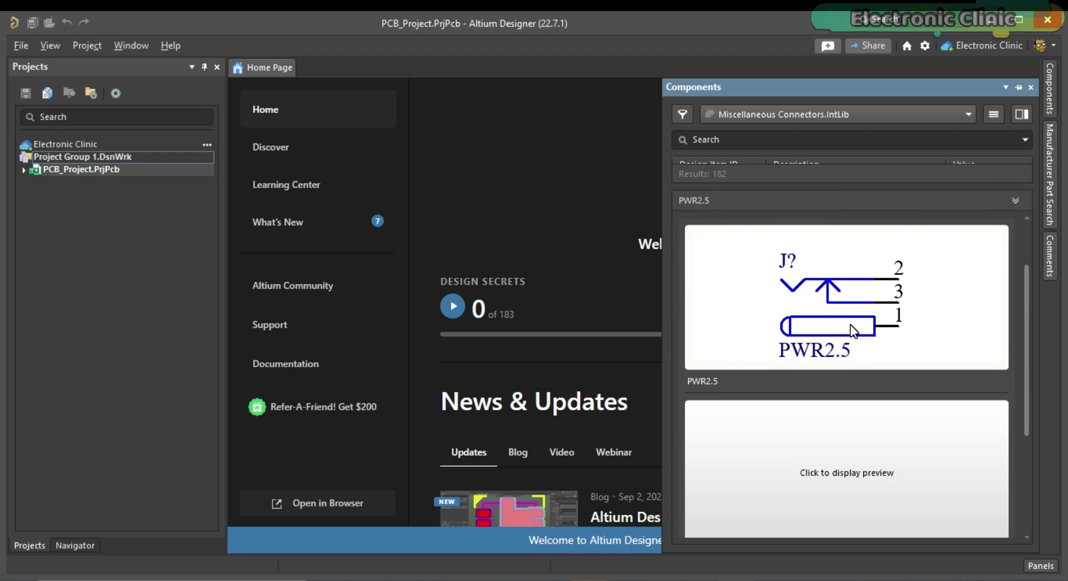
scroll(851, 329, "down", 3)
- Preview the KLD-0202 footprint in 2D and 3D, then collapse the details pane
left_click(829, 374)
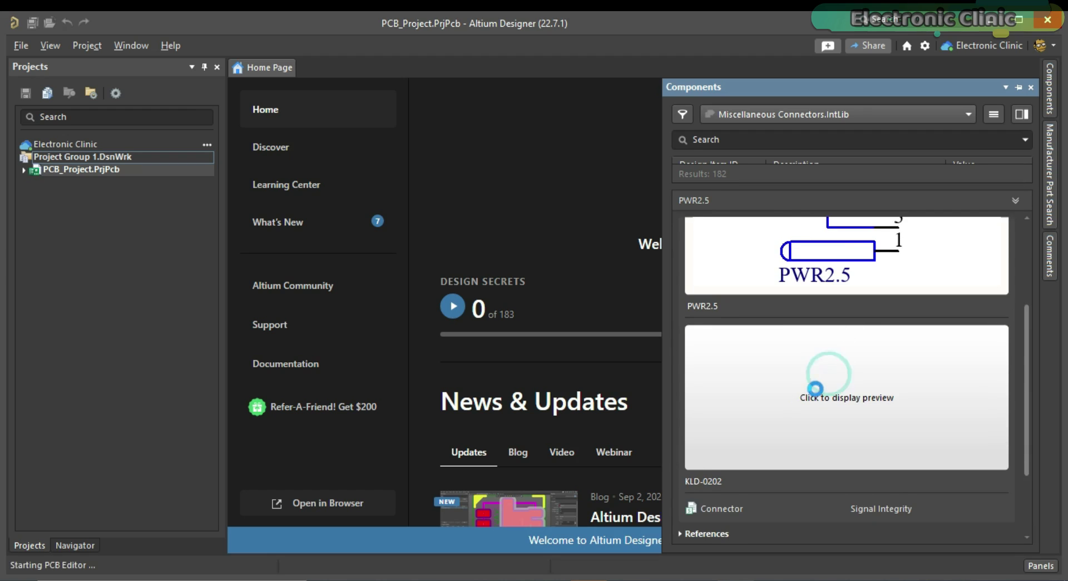
left_click(710, 446)
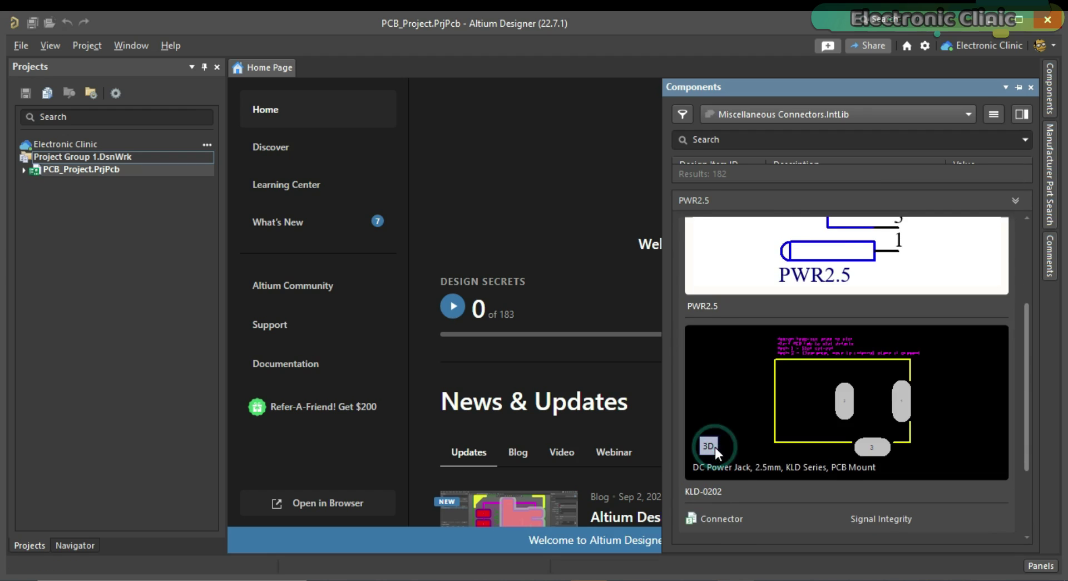
left_click(711, 446)
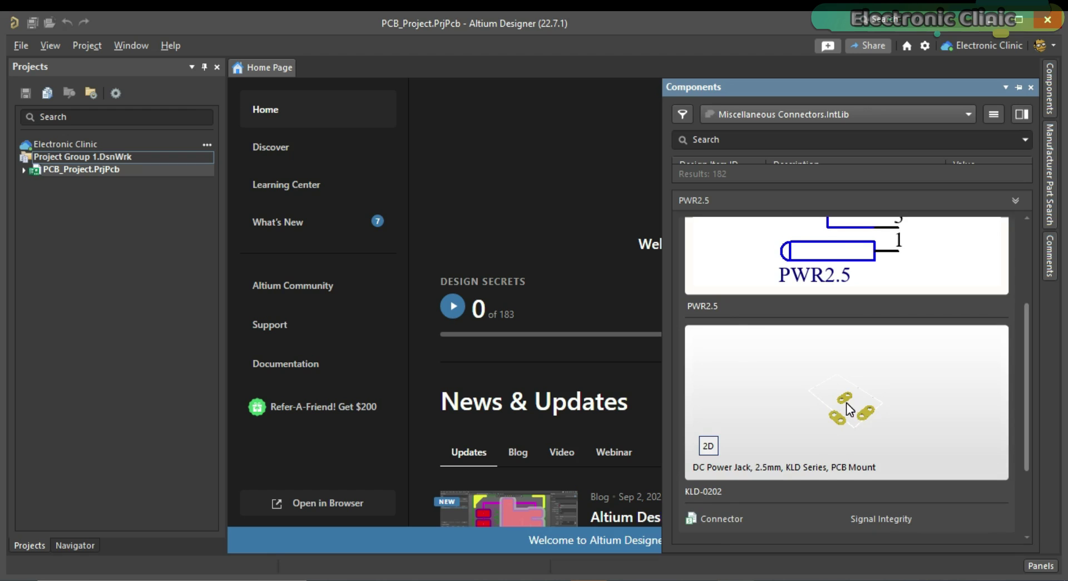
scroll(851, 393, "up", 2)
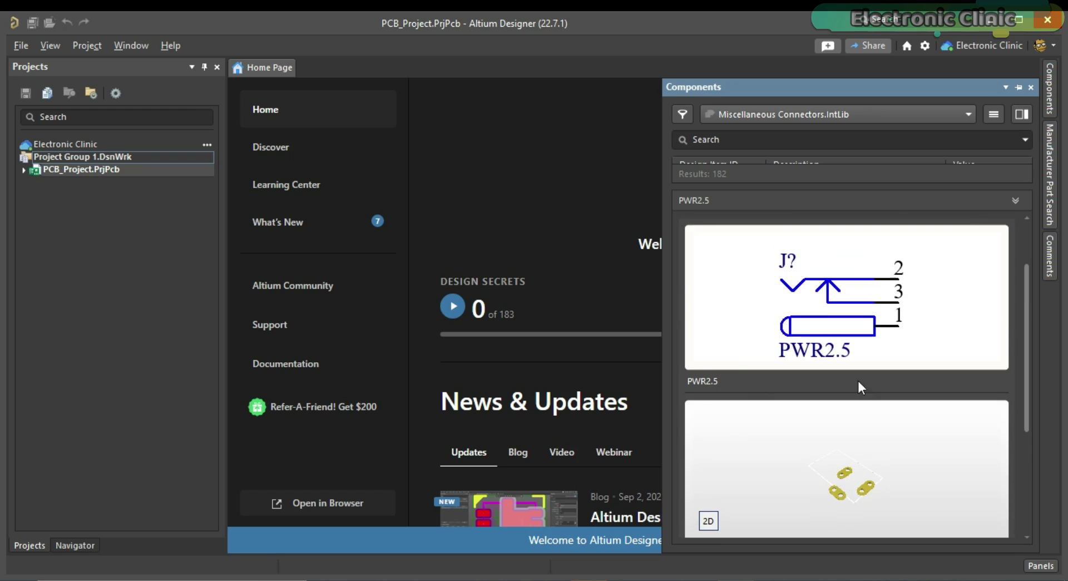
left_click(1016, 200)
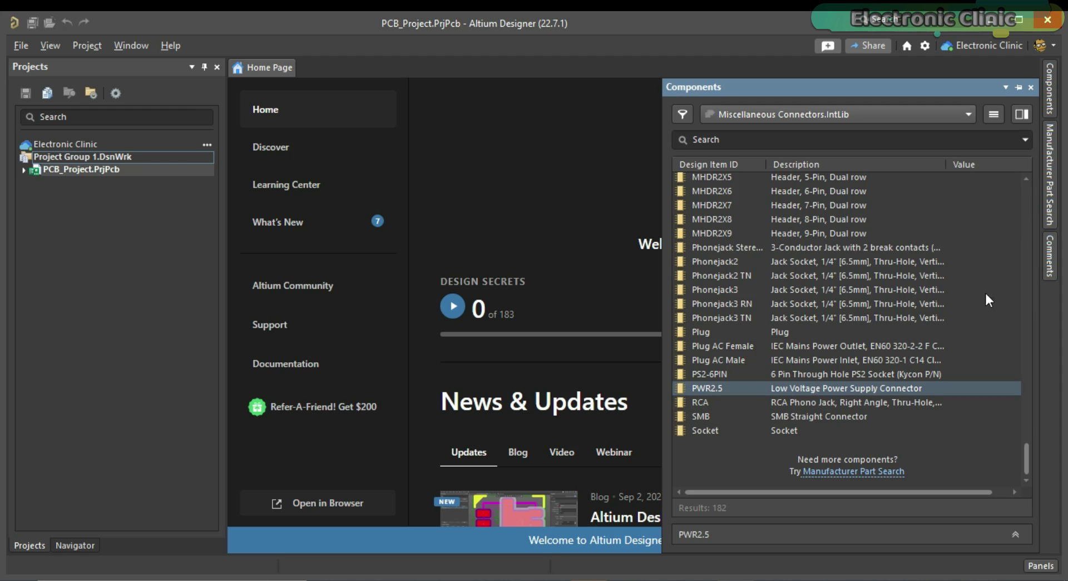
scroll(810, 309, "up", 20)
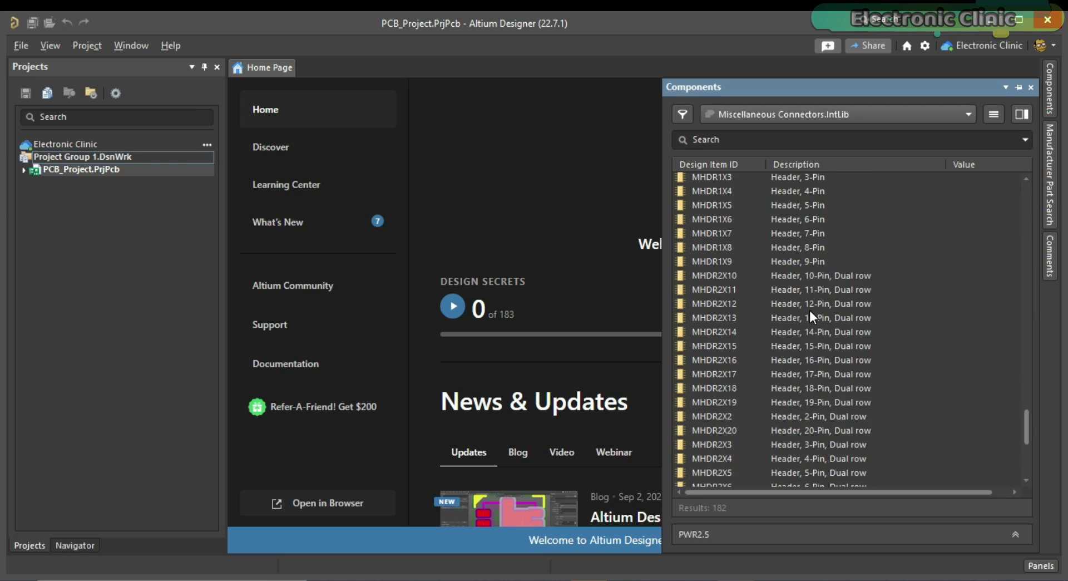
scroll(809, 309, "up", 20)
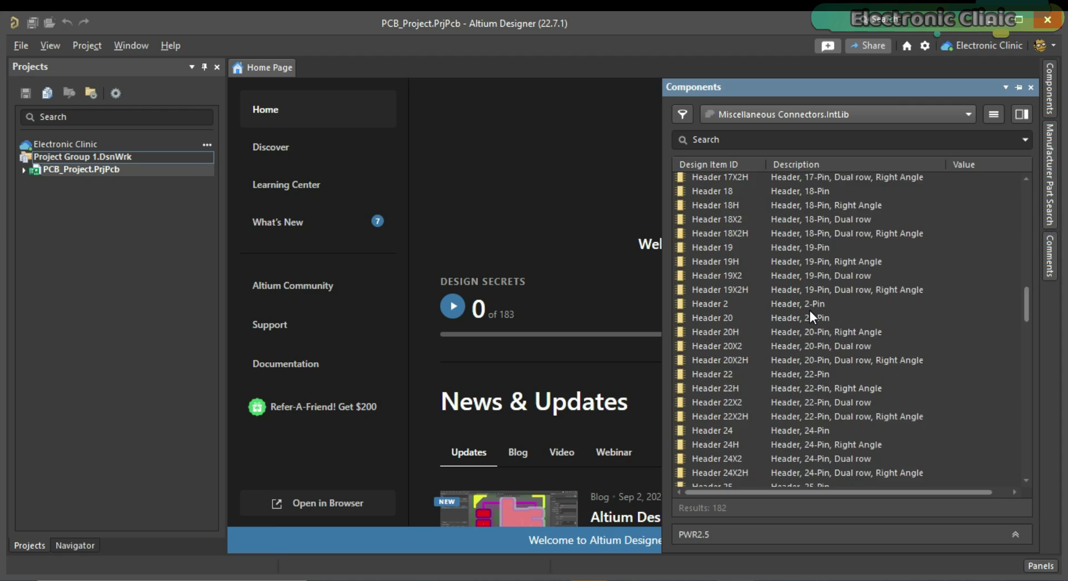
scroll(810, 309, "up", 15)
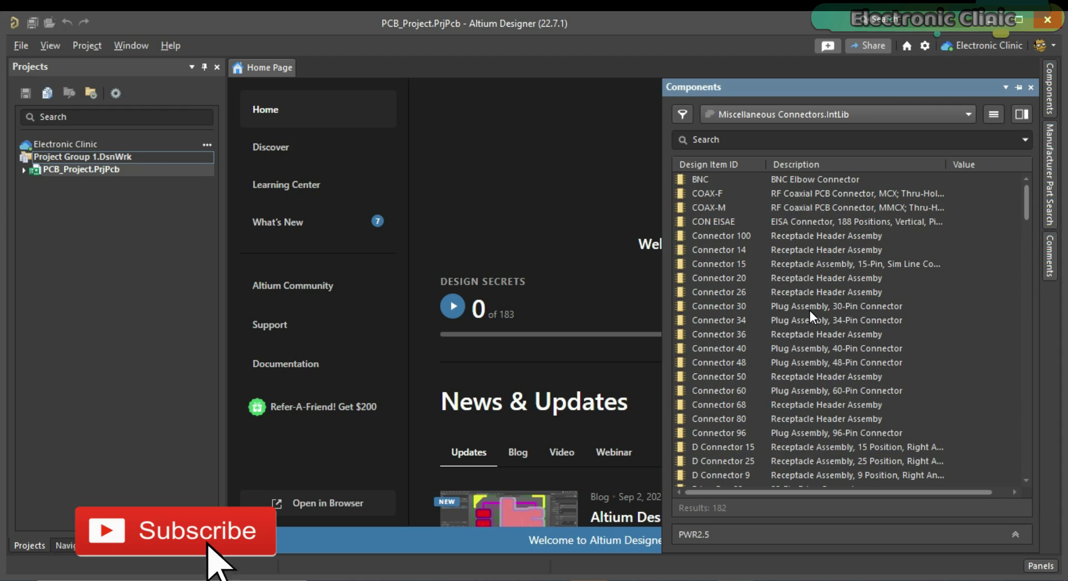
- Search Miscellaneous Connectors.IntLib for 'dc power jack', which finds no local parts
left_click(731, 140)
type("dc power ja")
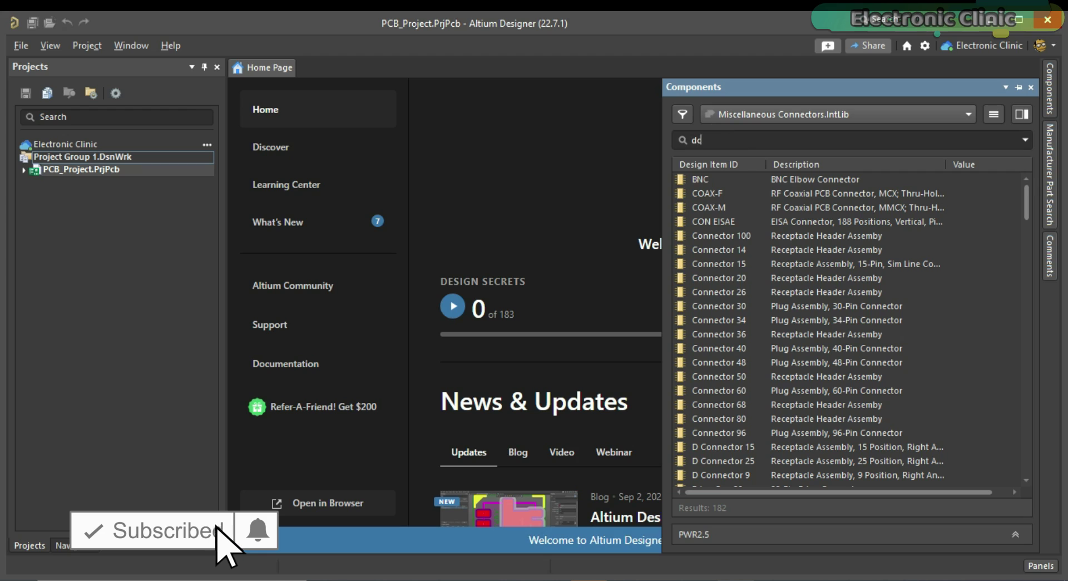
type("ck")
key("Return")
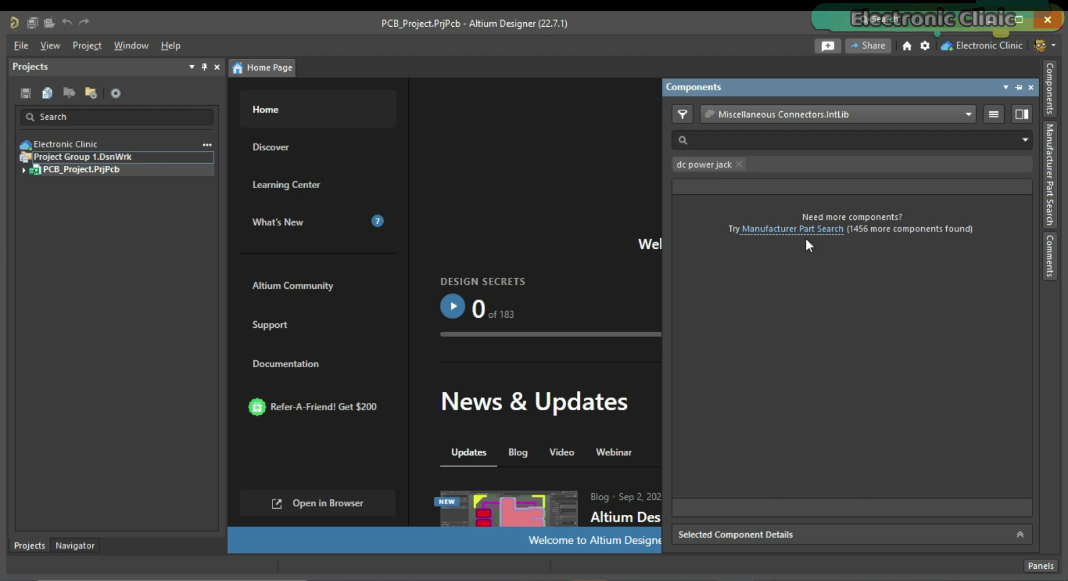
left_click(792, 231)
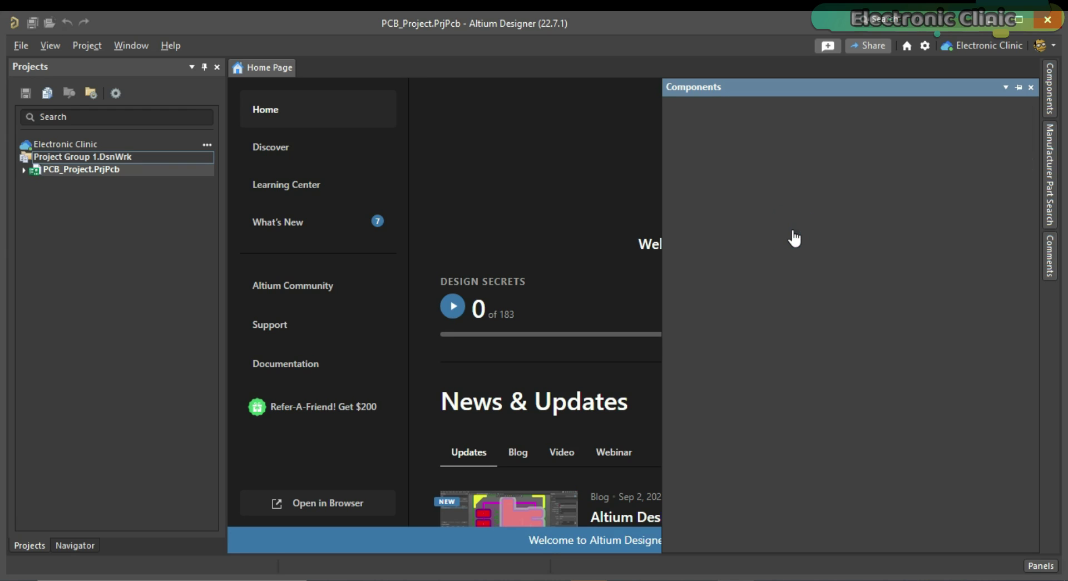
scroll(793, 230, "down", 10)
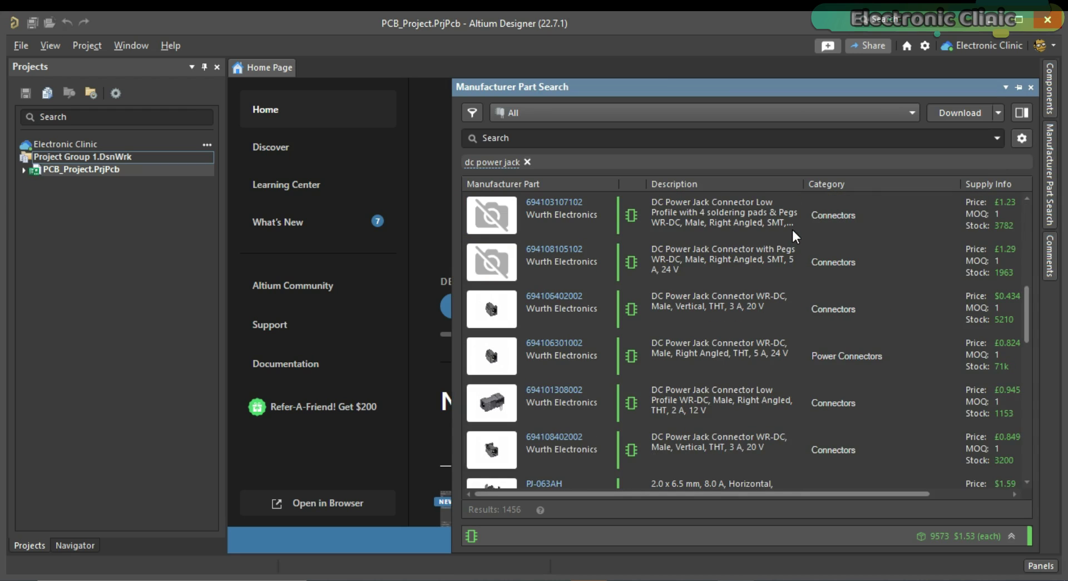
scroll(793, 228, "down", 5)
scroll(793, 228, "down", 5)
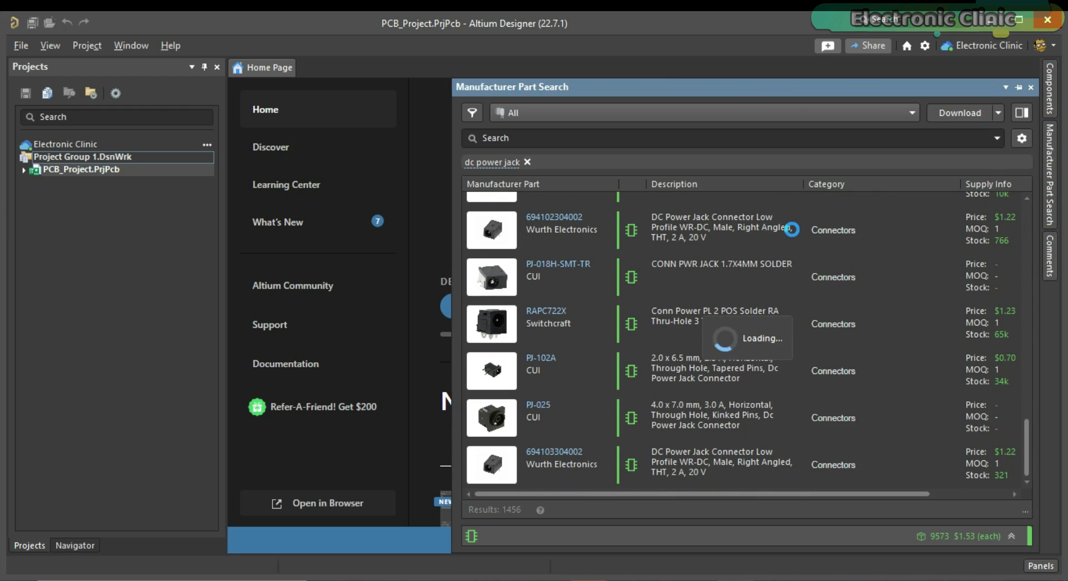
scroll(793, 229, "down", 10)
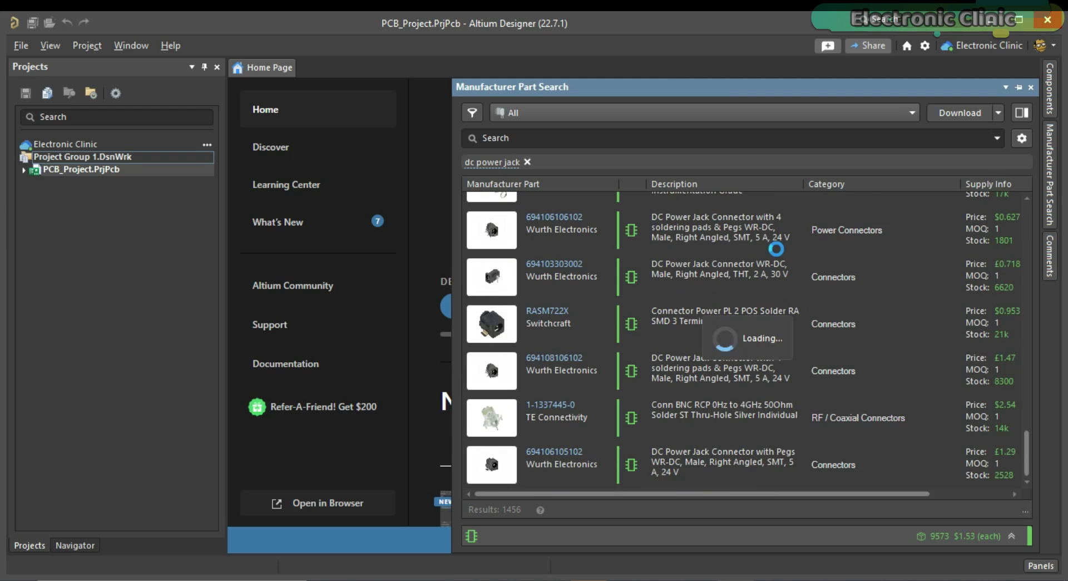
scroll(777, 248, "down", 5)
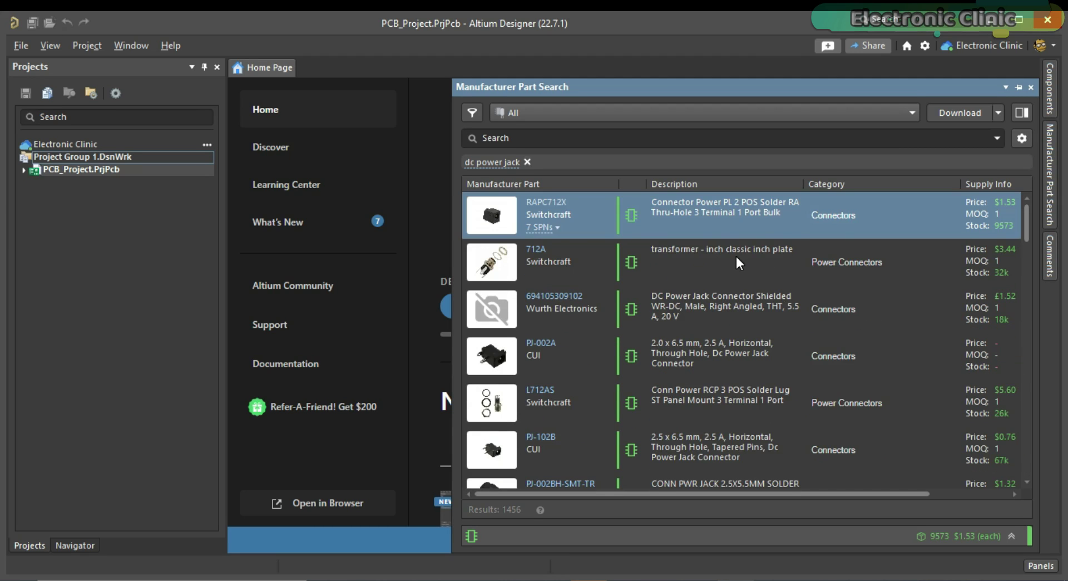
scroll(736, 256, "down", 10)
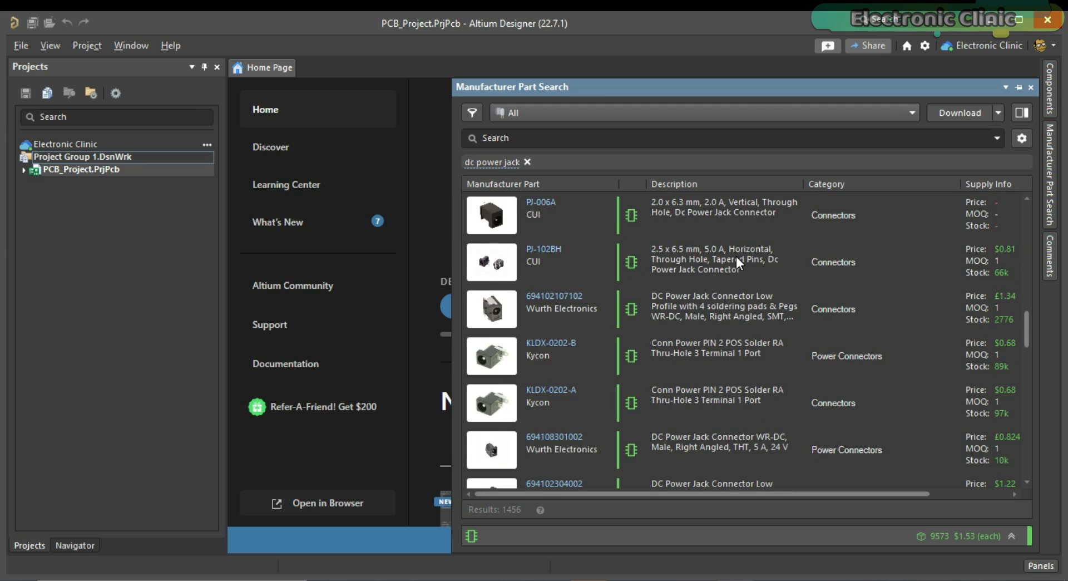
scroll(736, 259, "down", 3)
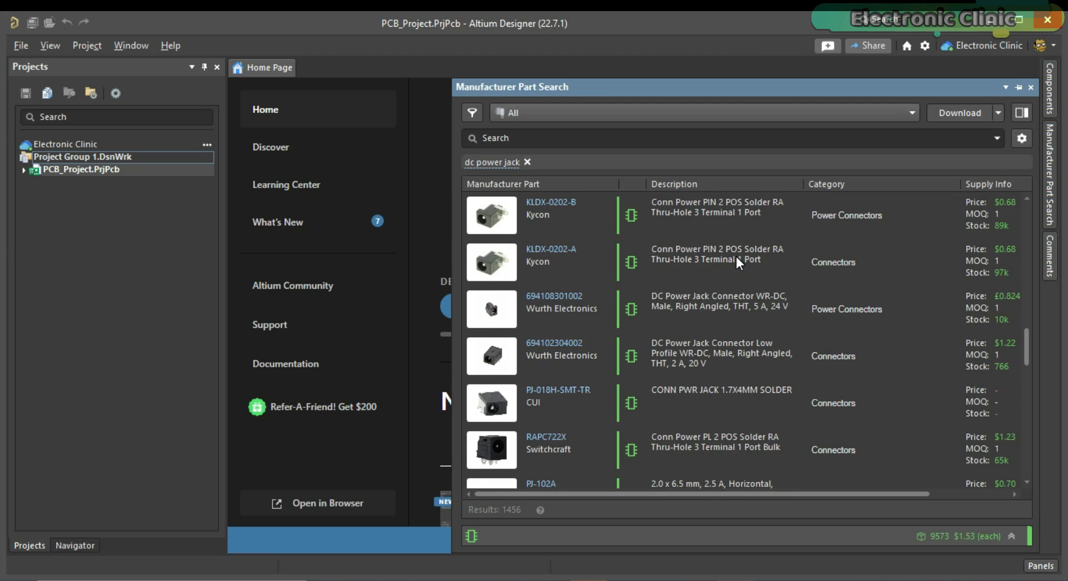
scroll(737, 256, "up", 3)
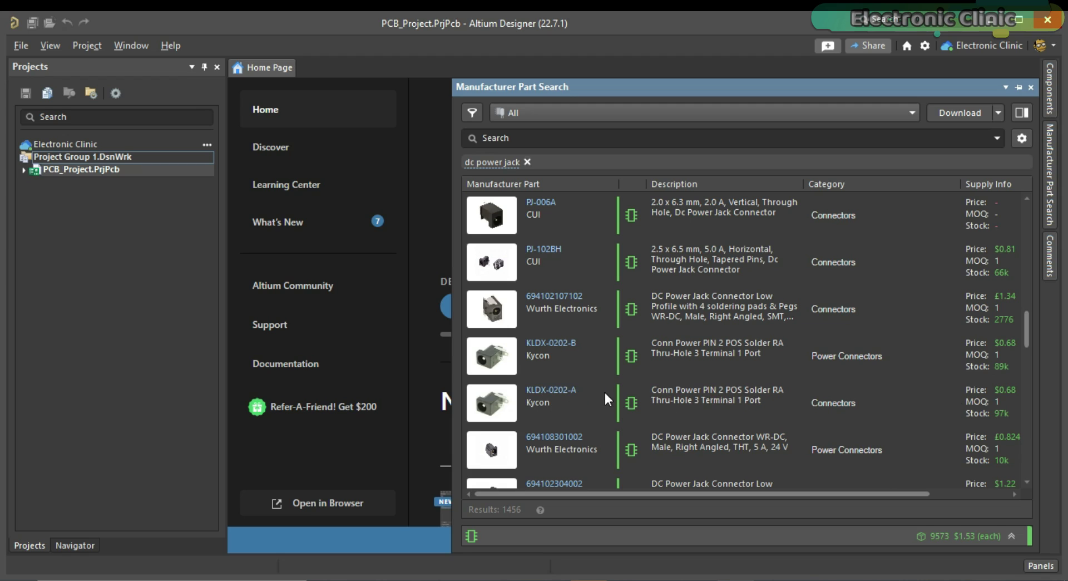
- Open the KLDX-0202-A part results on Octopart
left_click(561, 397)
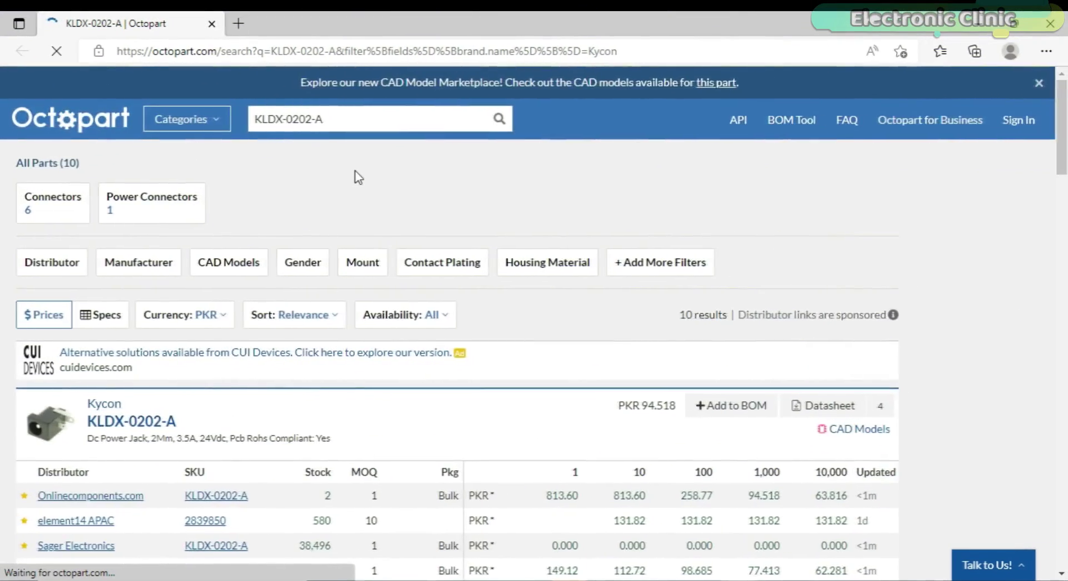
scroll(345, 223, "down", 3)
scroll(272, 298, "down", 5)
scroll(273, 297, "down", 5)
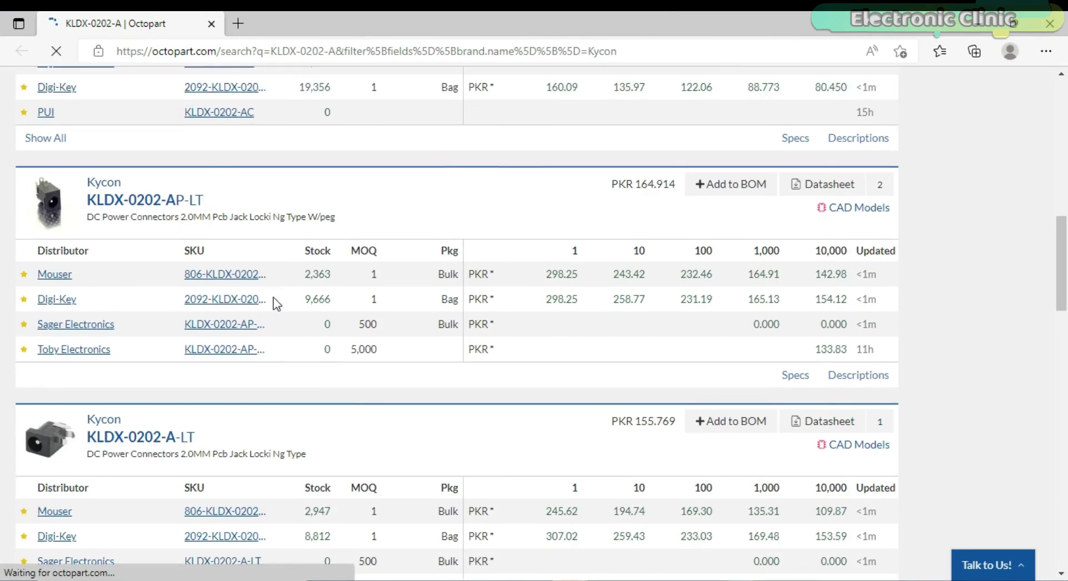
scroll(273, 297, "up", 10)
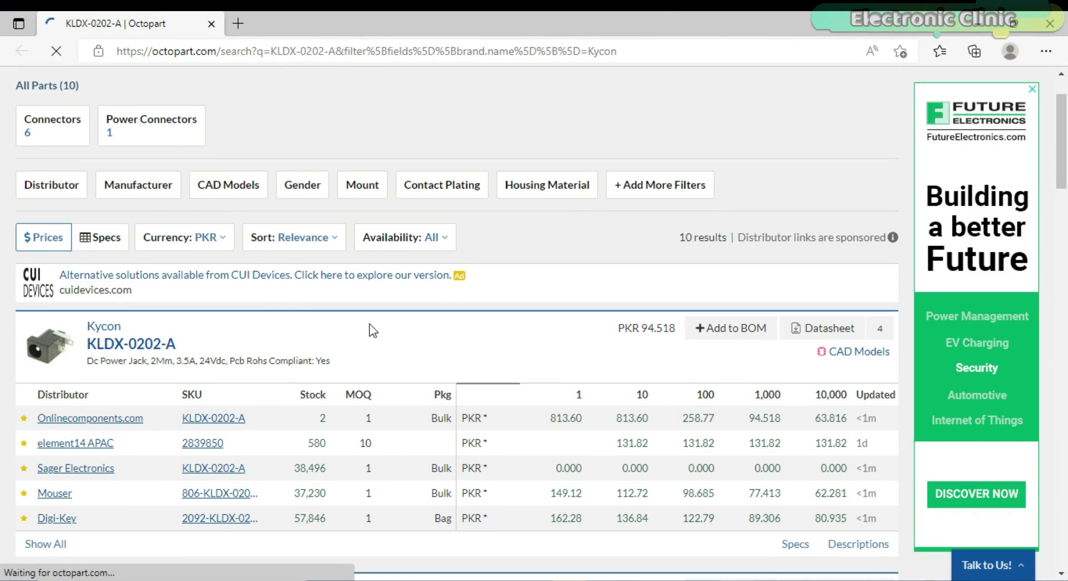
- Open the Kycon KLDX-0202-A datasheet in a new tab, then return to the results
left_click(818, 332)
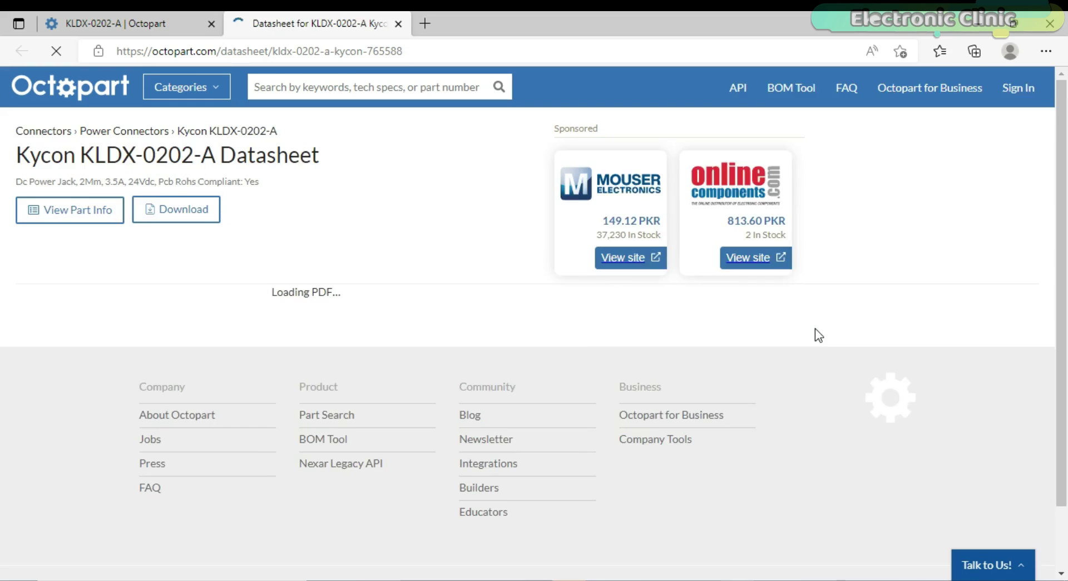
scroll(278, 272, "down", 5)
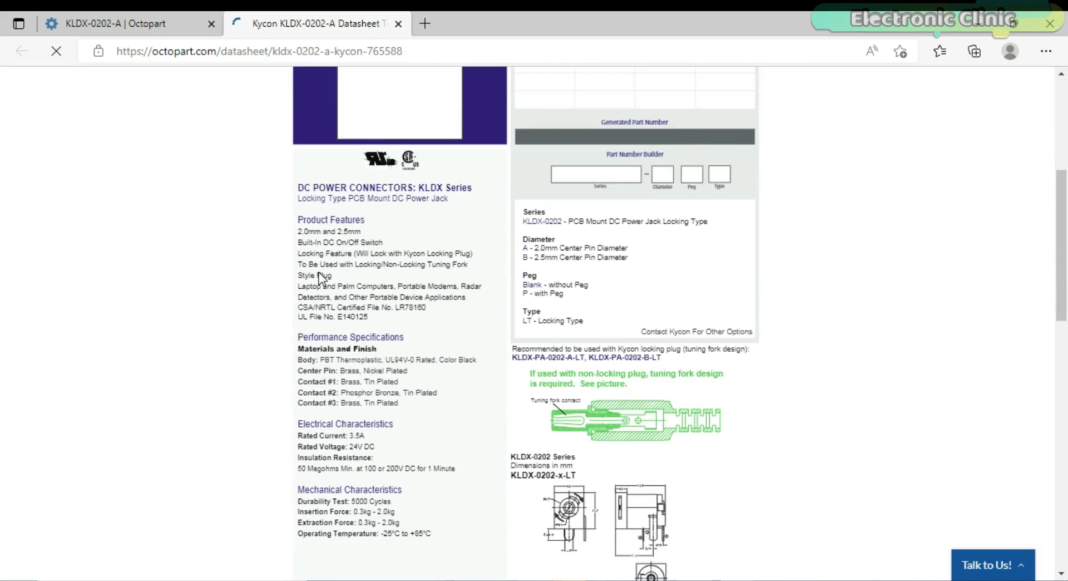
scroll(319, 279, "up", 5)
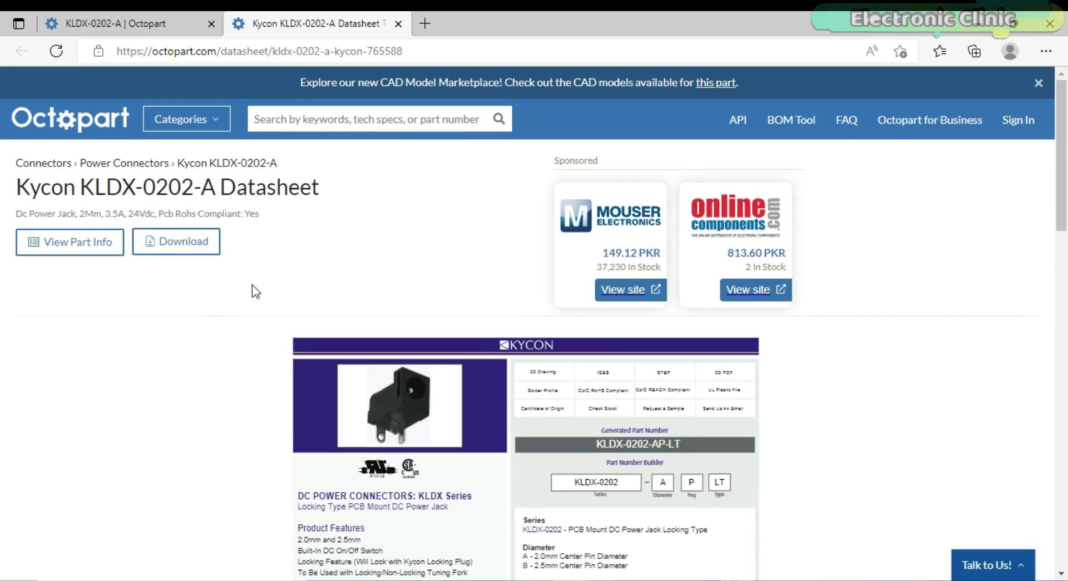
left_click(143, 32)
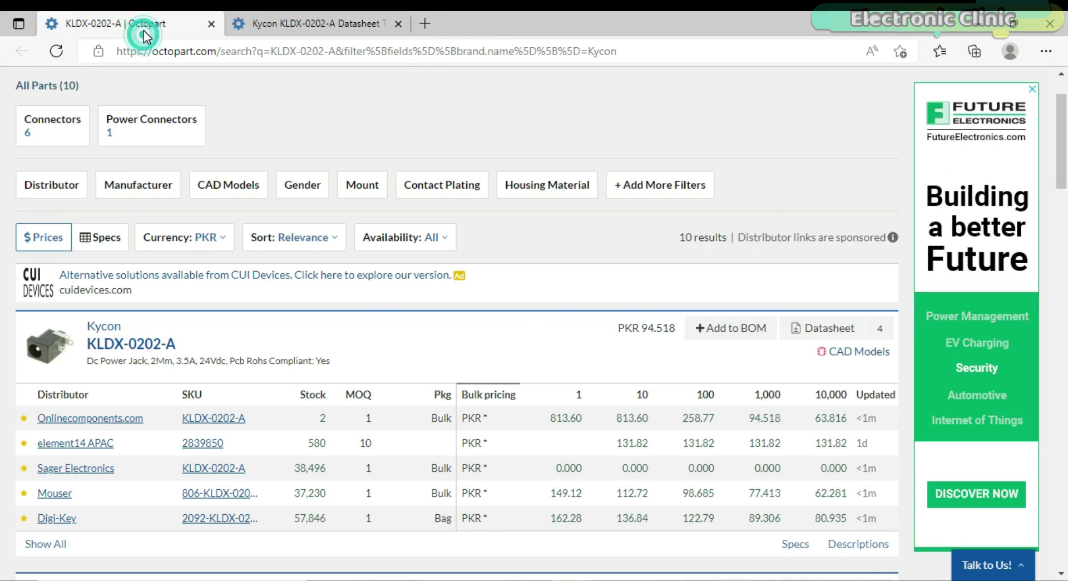
right_click(563, 386)
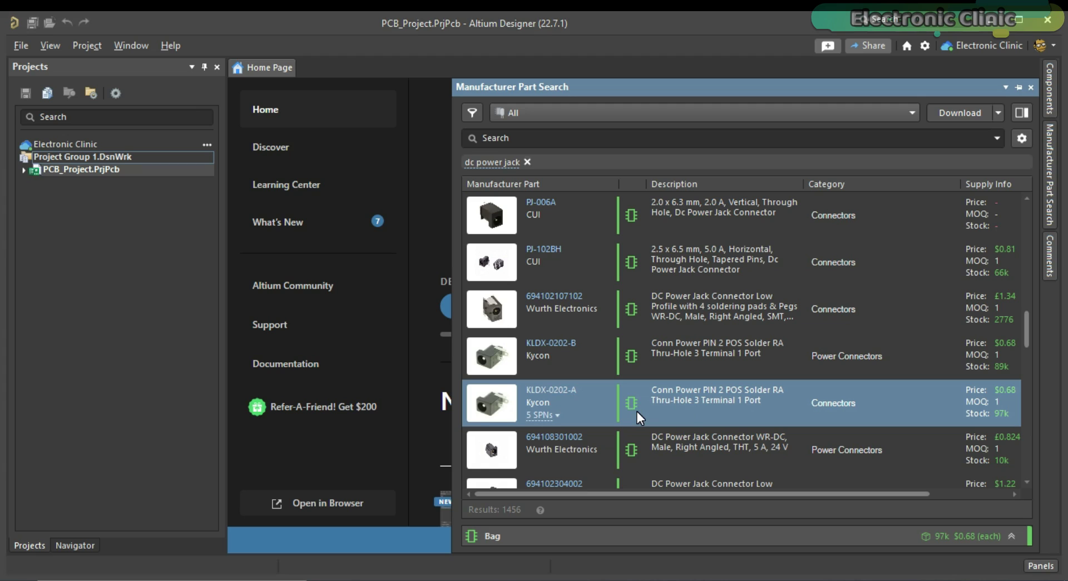
left_click(558, 139)
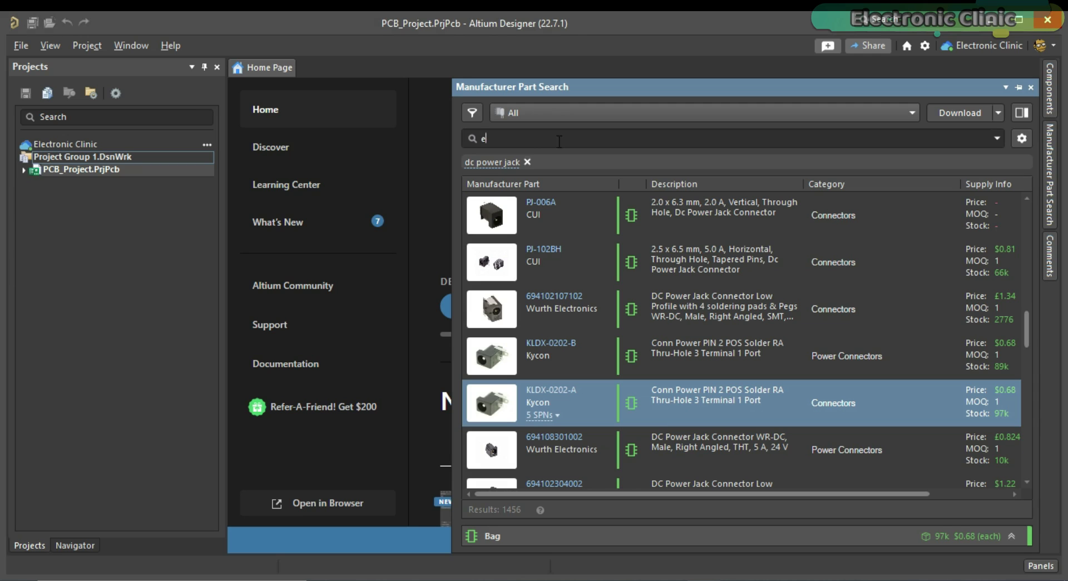
type("terminal block")
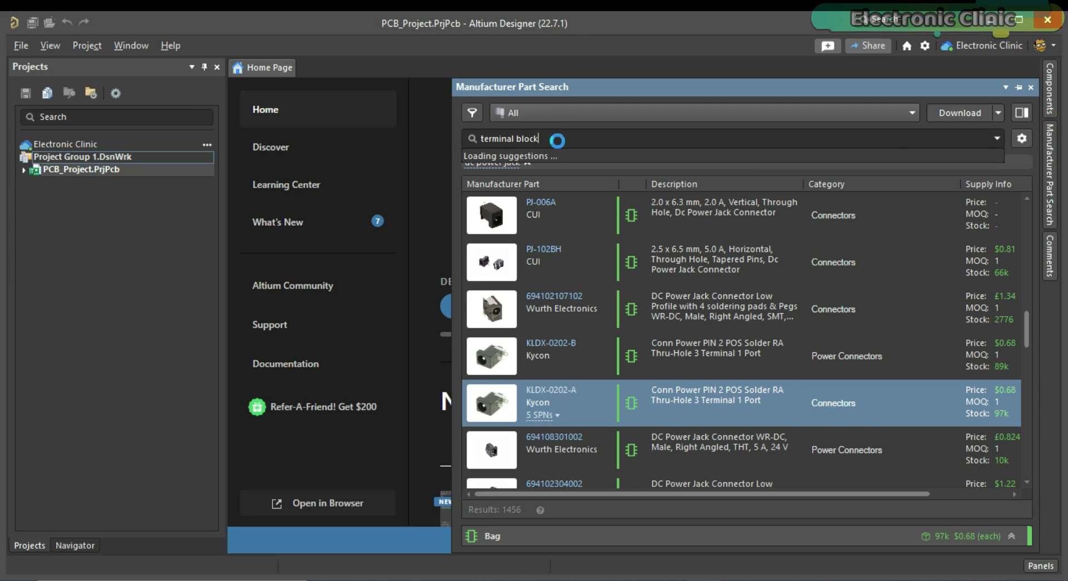
key("Return")
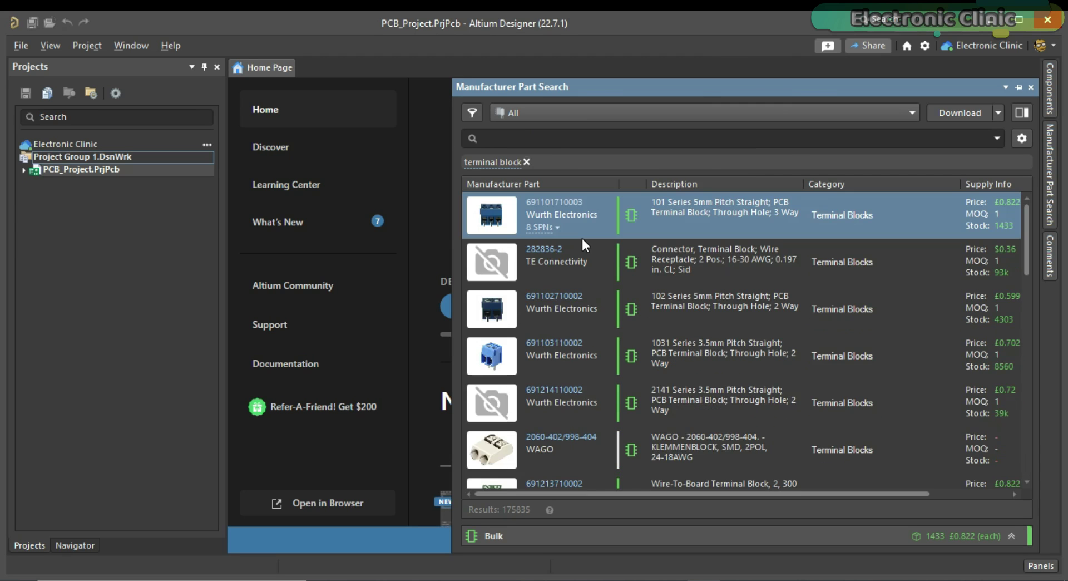
scroll(582, 238, "down", 10)
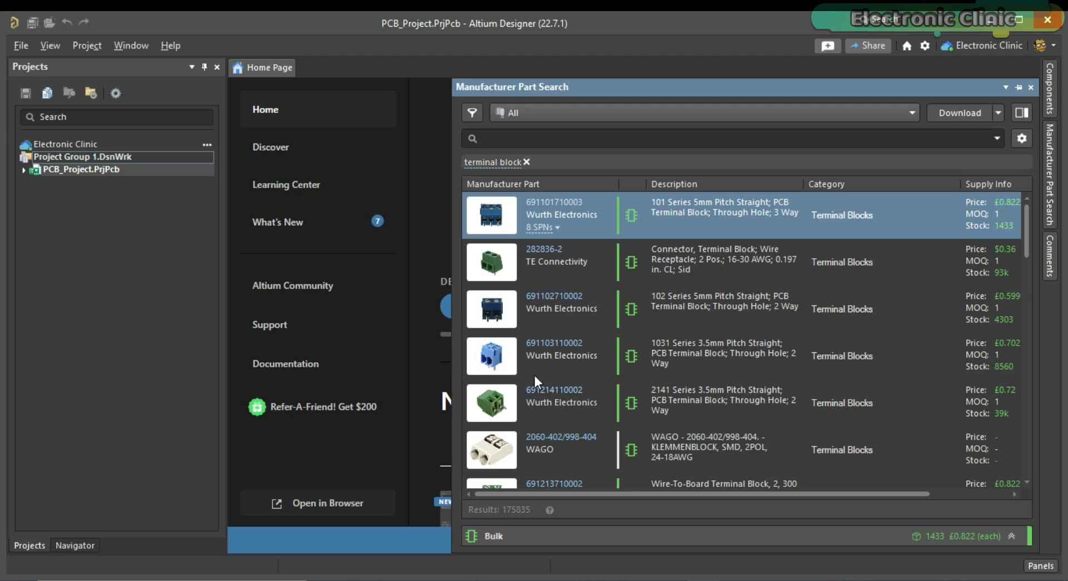
left_click(560, 394)
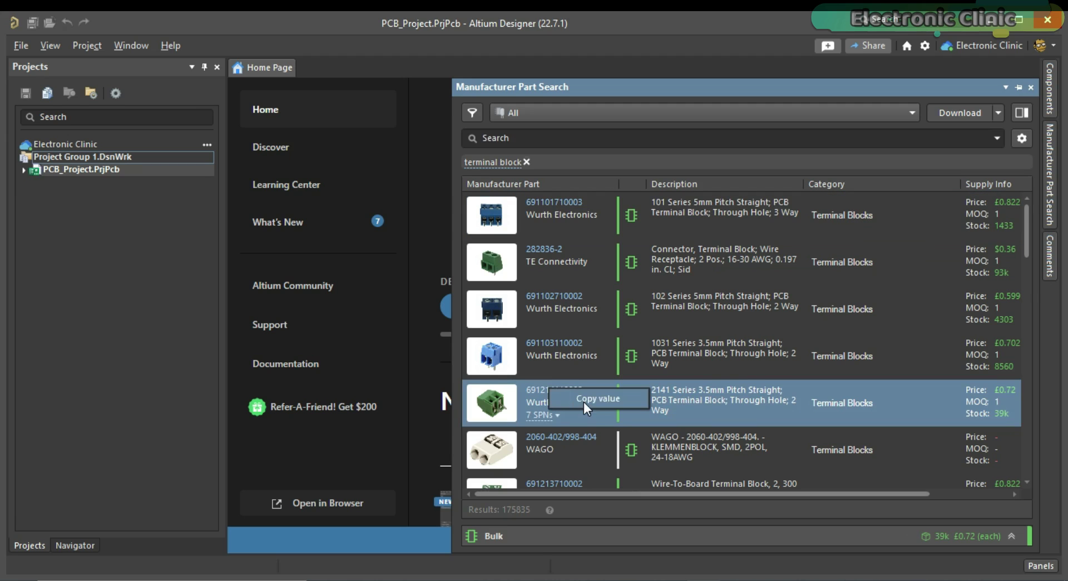
left_click(578, 402)
key("alt+Tab")
key("ctrl+v")
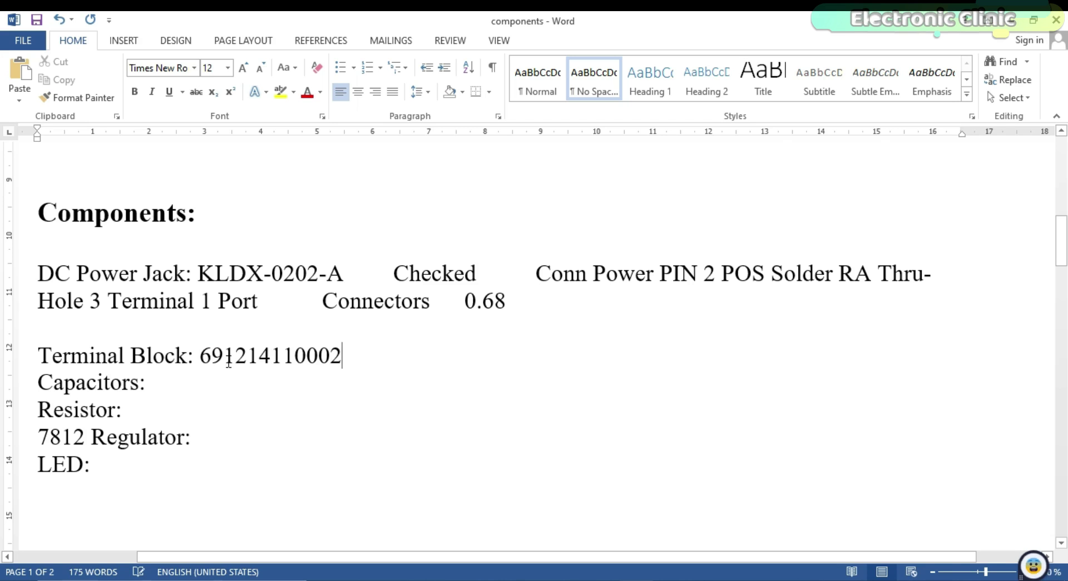
key("Return")
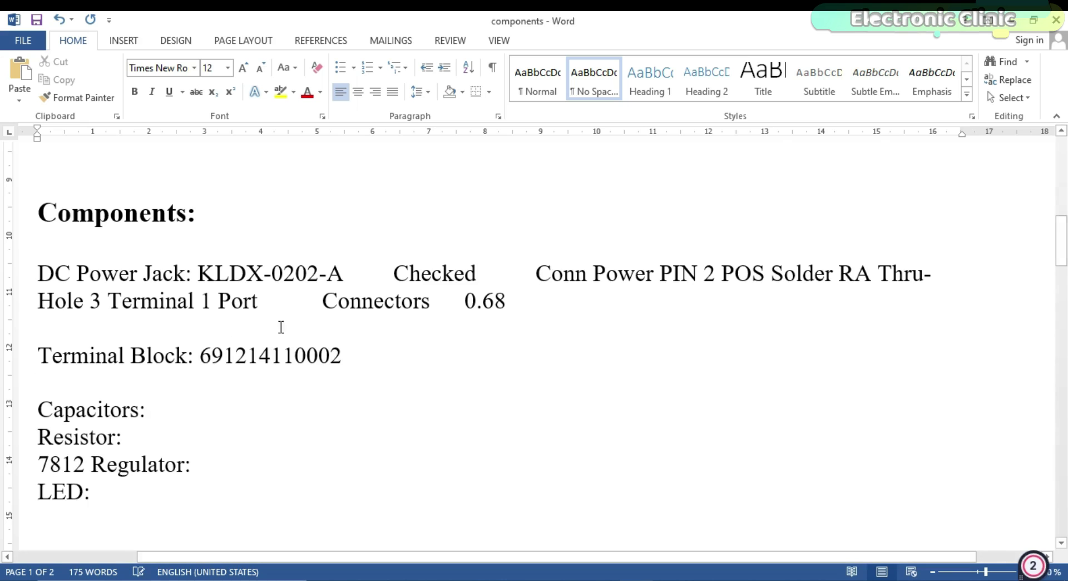
scroll(328, 327, "down", 1)
left_click(167, 340)
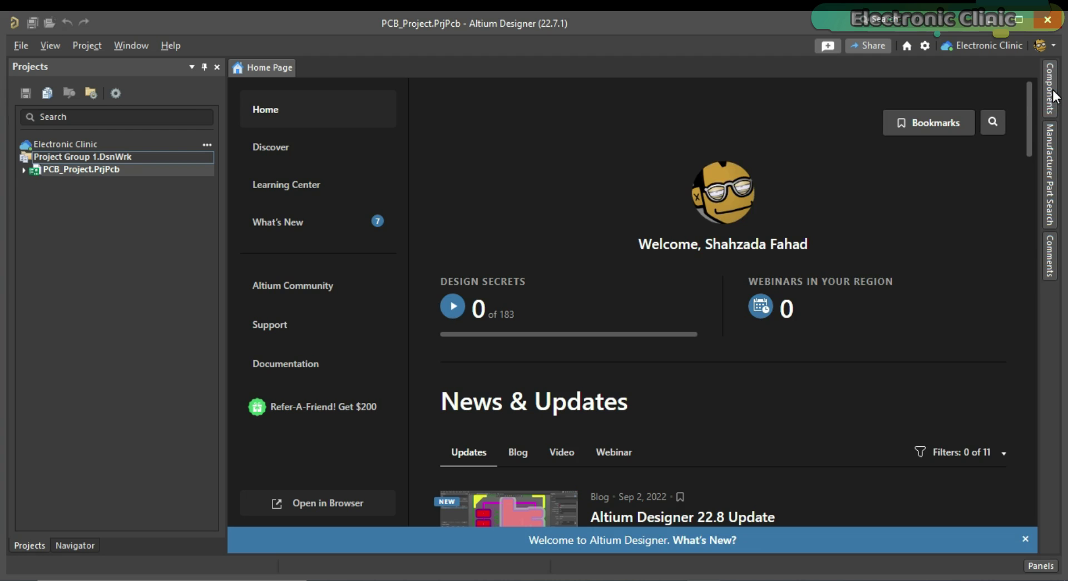
- Switch the Components panel to Miscellaneous Devices.IntLib and clear the Arduino mega filter
left_click(1050, 88)
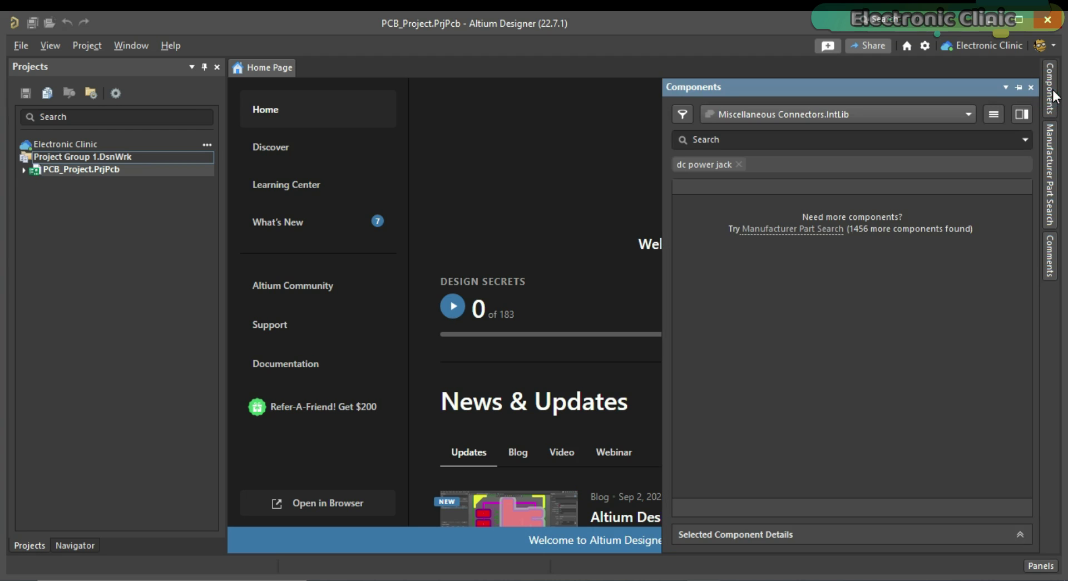
left_click(966, 115)
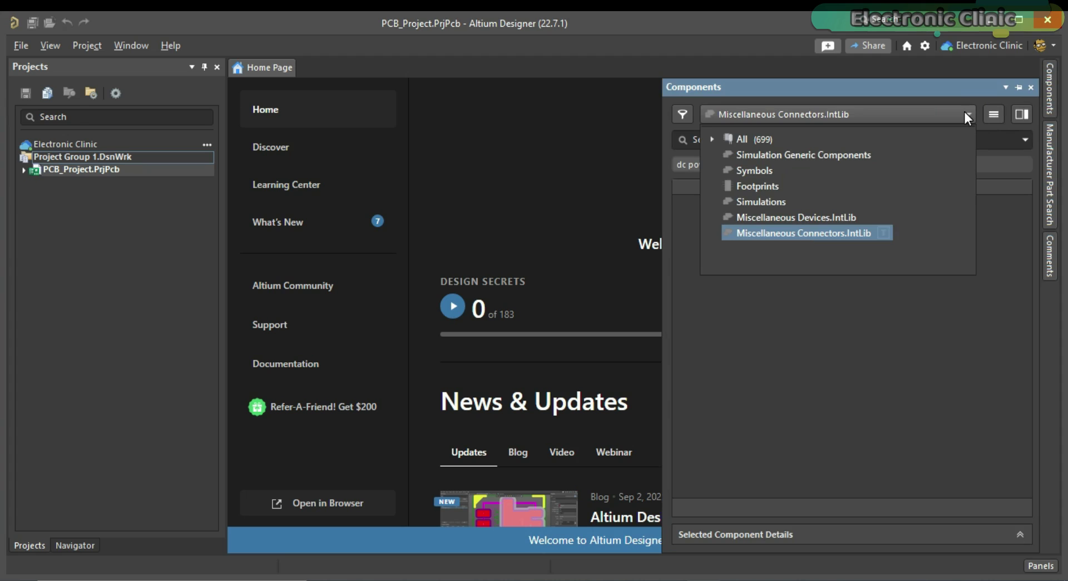
left_click(856, 217)
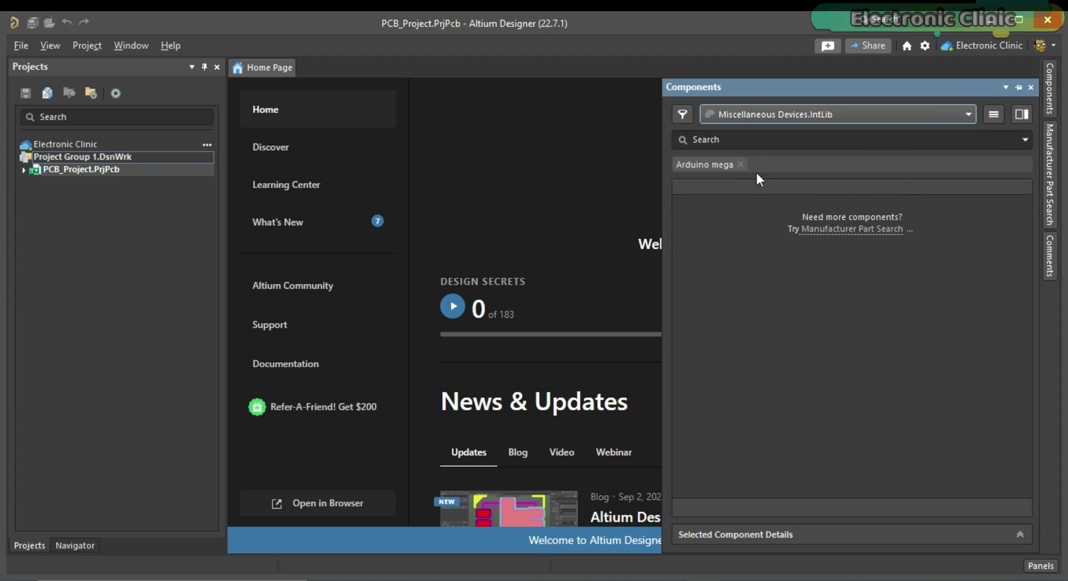
left_click(741, 165)
- Search '470uf 25v' via Manufacturer Part Search and bring up options for Panasonic EEE-FT1E471AP
left_click(734, 139)
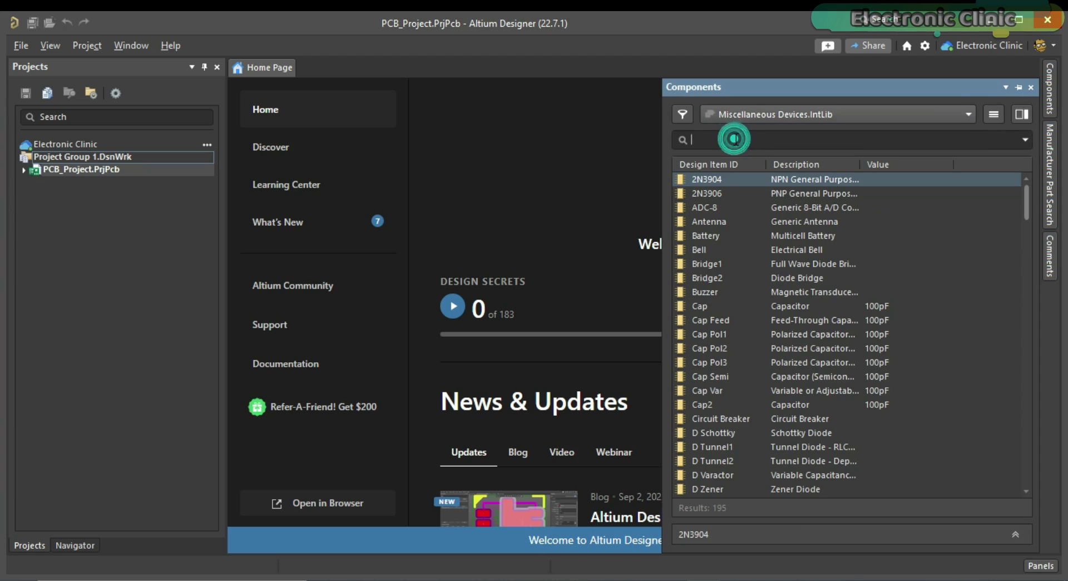
type("470u")
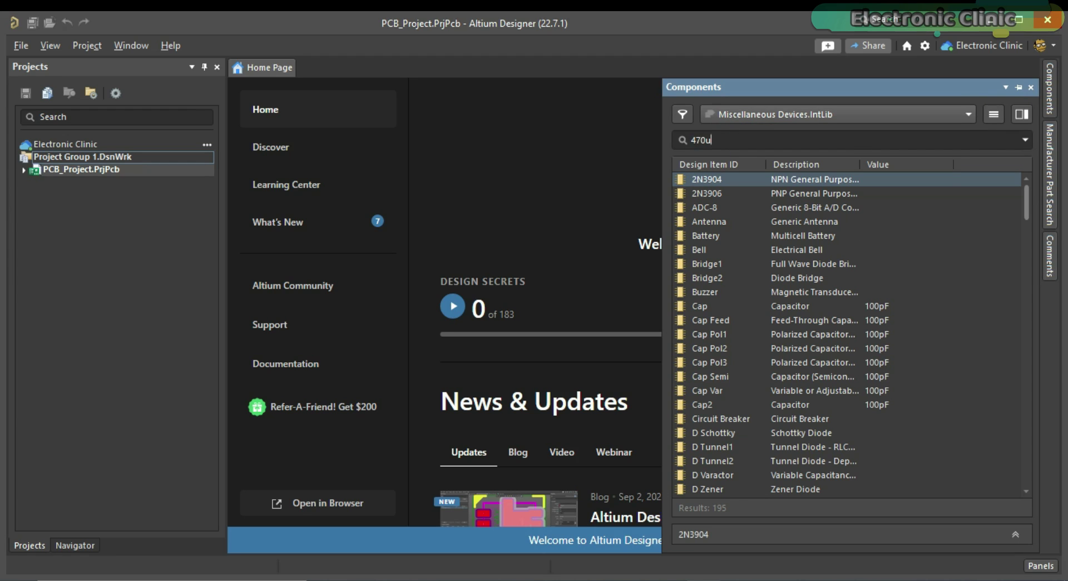
type("f 25v")
key("Return")
left_click(794, 228)
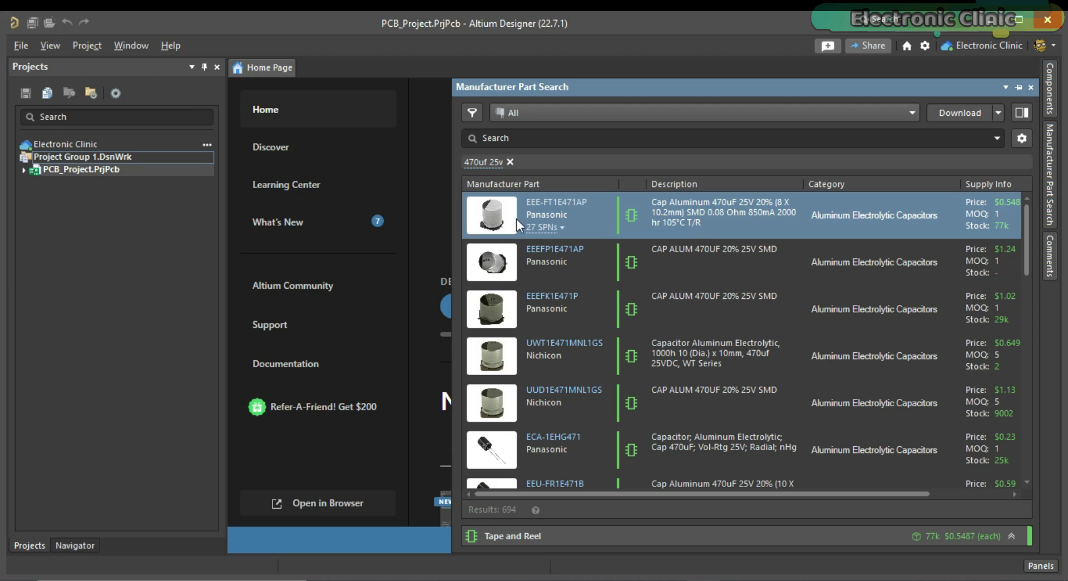
right_click(562, 202)
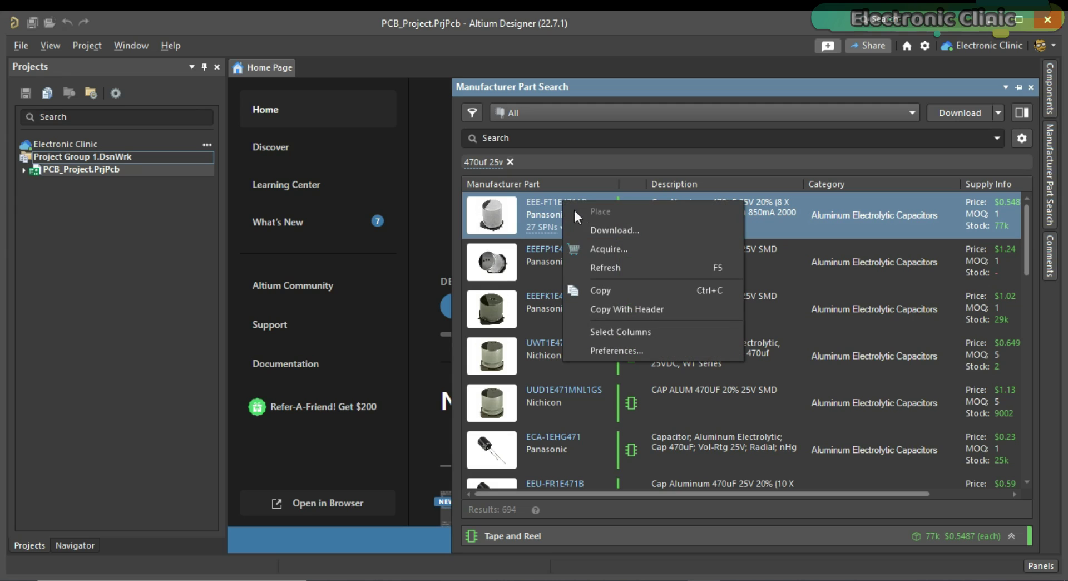
- Paste the EEE-FT1E471AP capacitor after 'Capacitors:' in Word, then go to the Resistor line
left_click(602, 288)
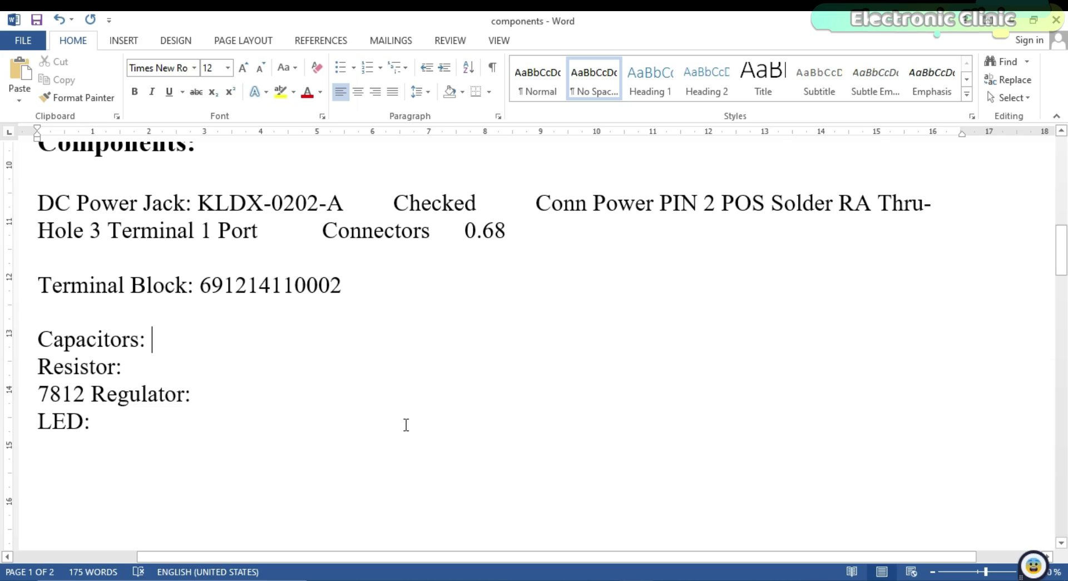
key("ctrl+v")
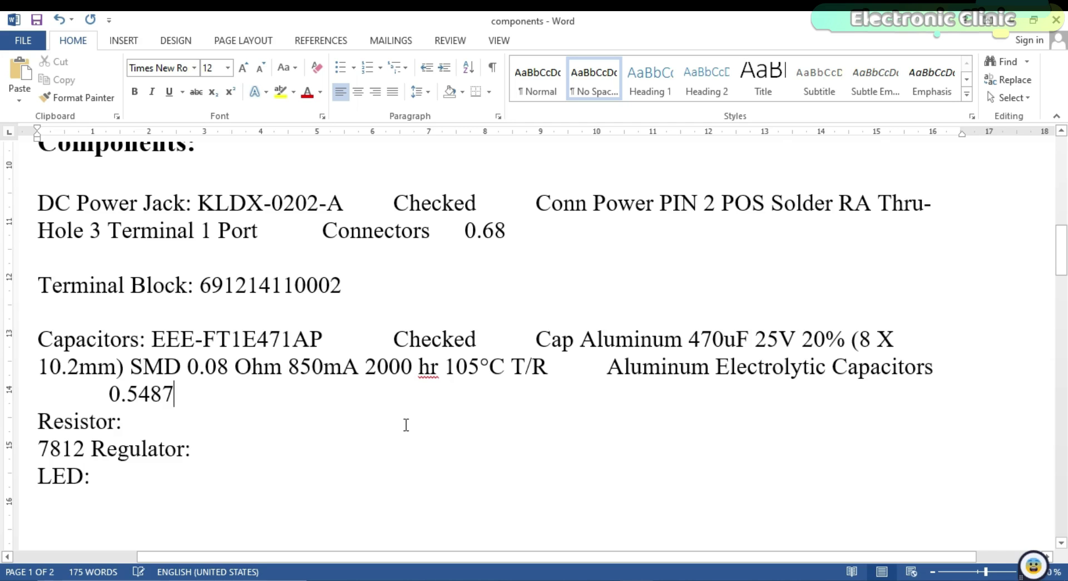
key("Return")
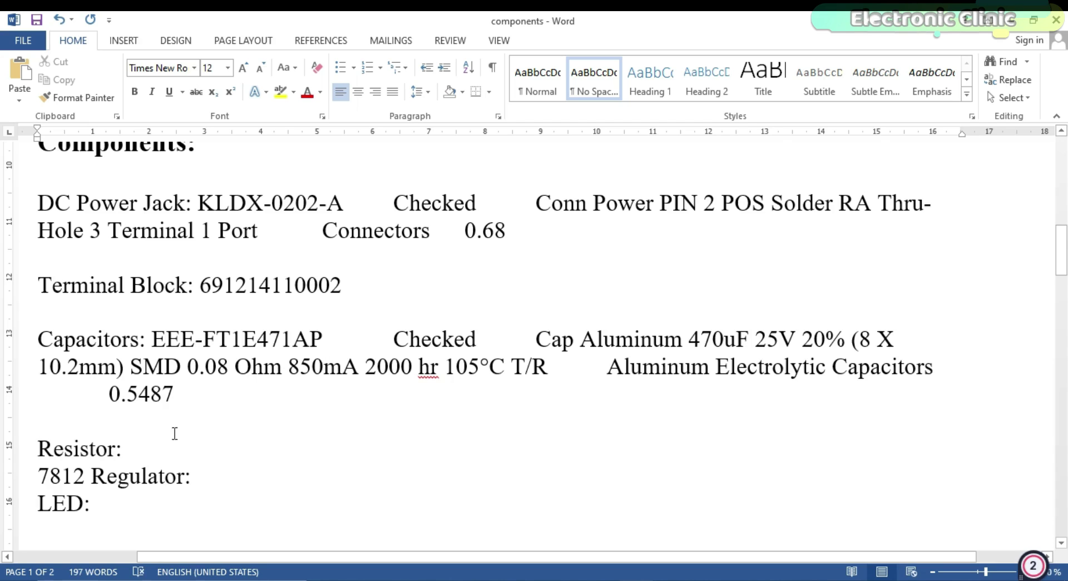
left_click(138, 447)
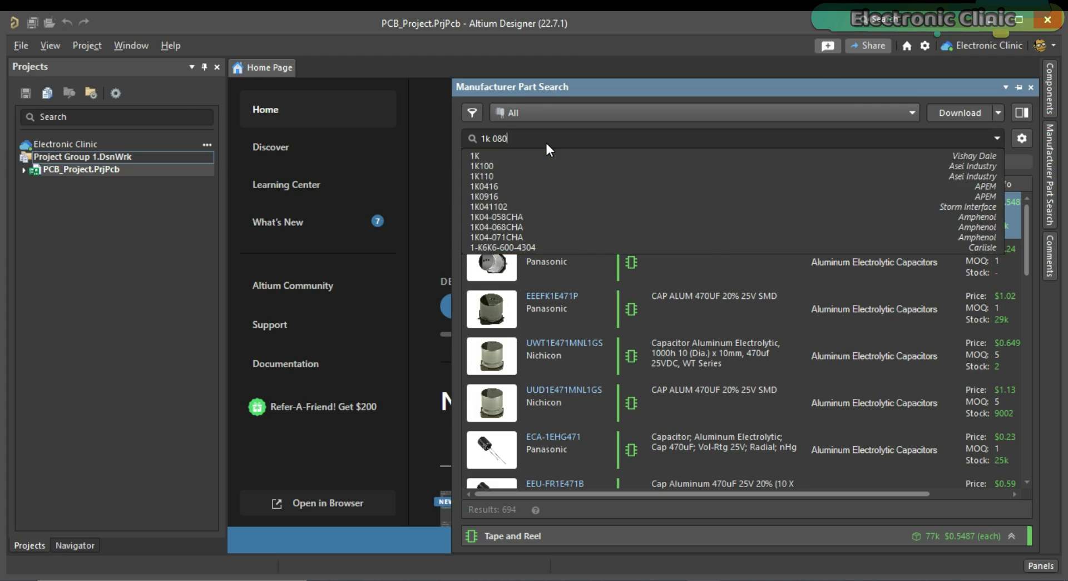
- Complete the '1k 0805' Manufacturer Part Search query, listing 409 chip SMD resistors
type("5")
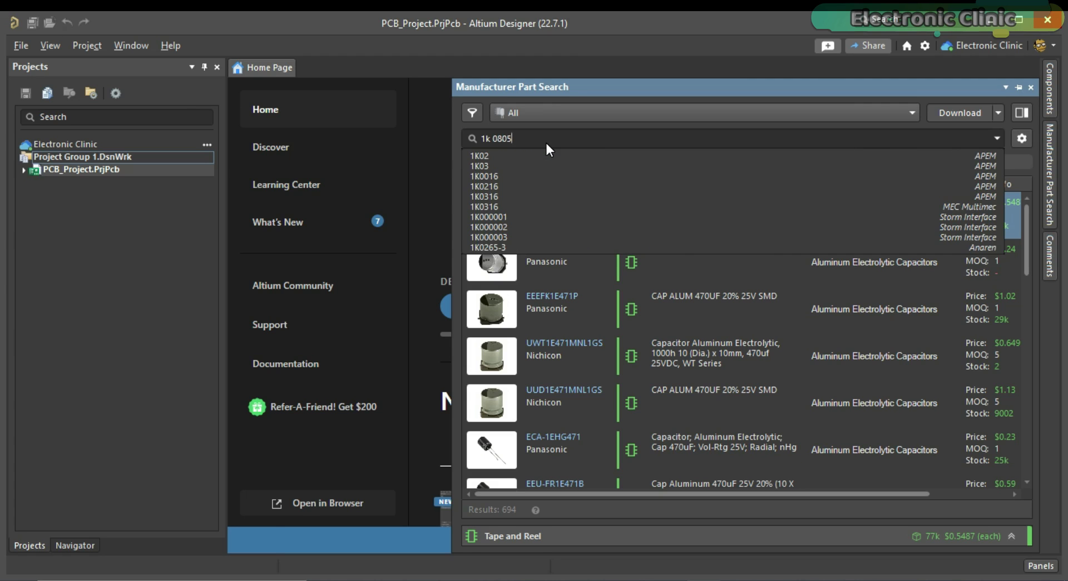
key("Return")
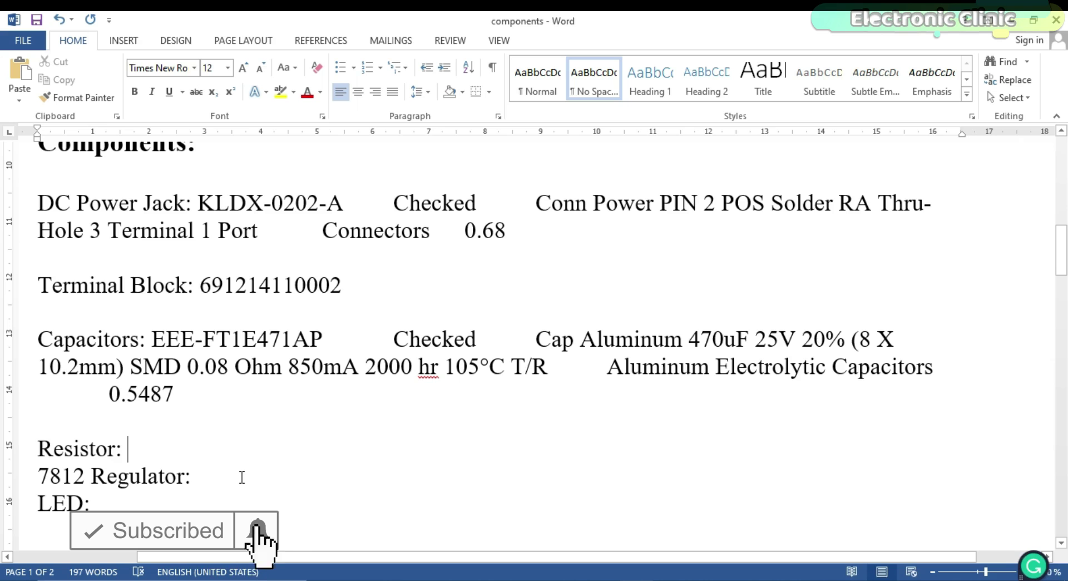
- Paste RC0805FR-071KL after 'Resistor:' in the Word components list
key("ctrl+v")
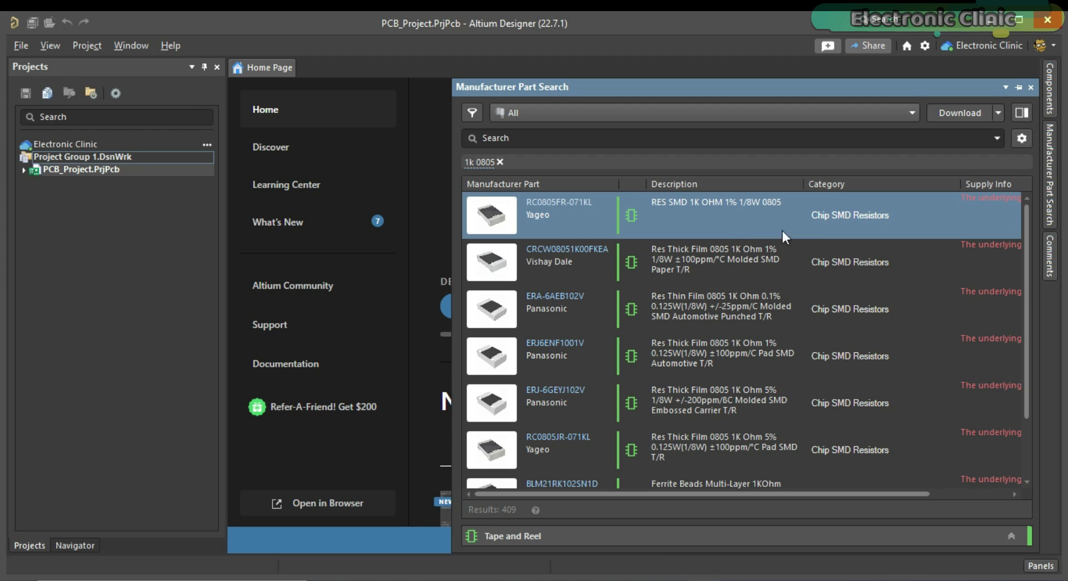
- Remove the '1k 0805' and '470uf 25v' search filters from the part search panels
left_click(500, 162)
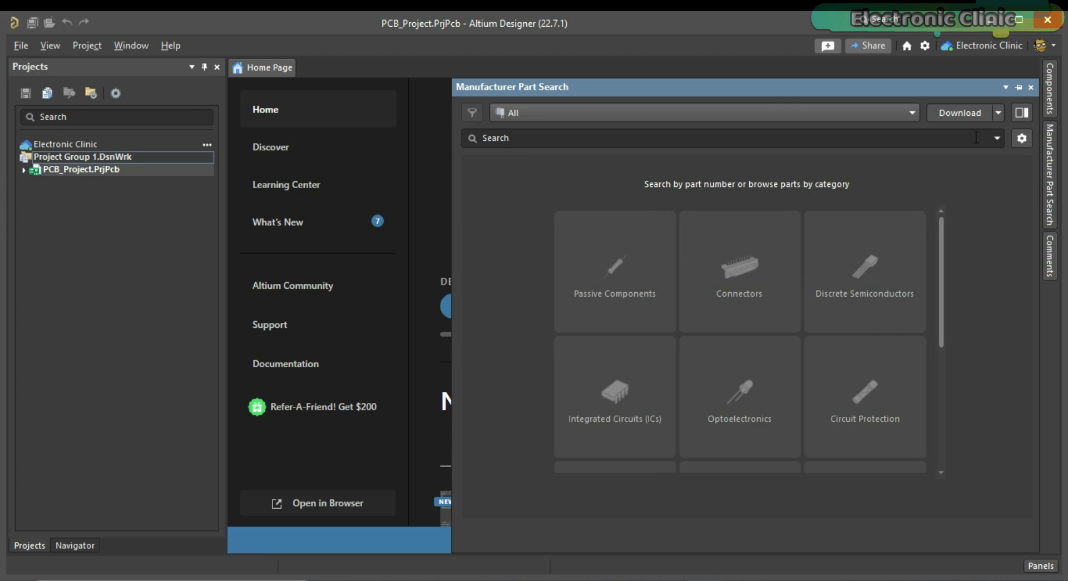
left_click(1052, 89)
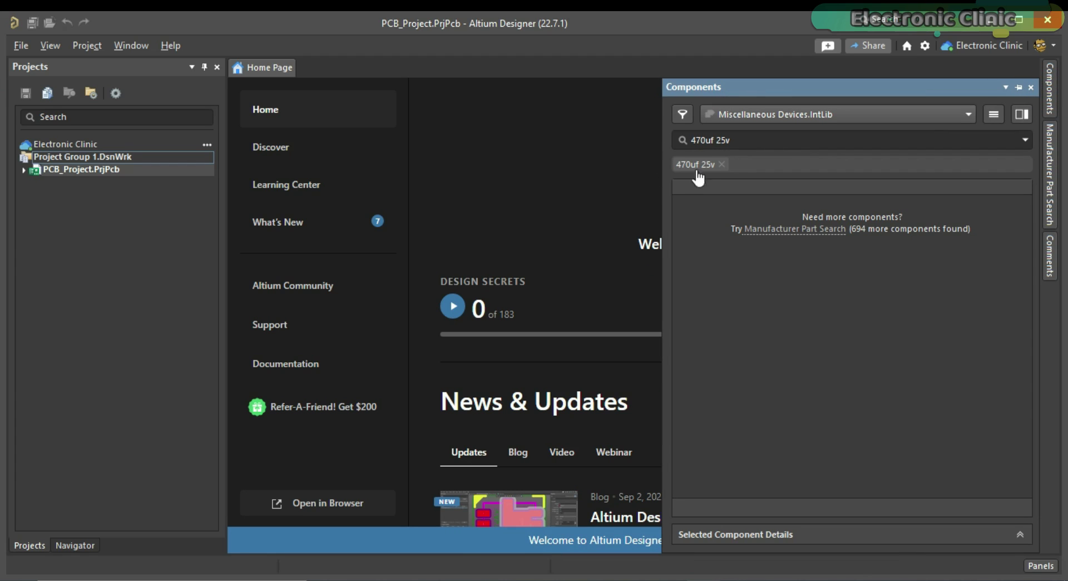
left_click(722, 164)
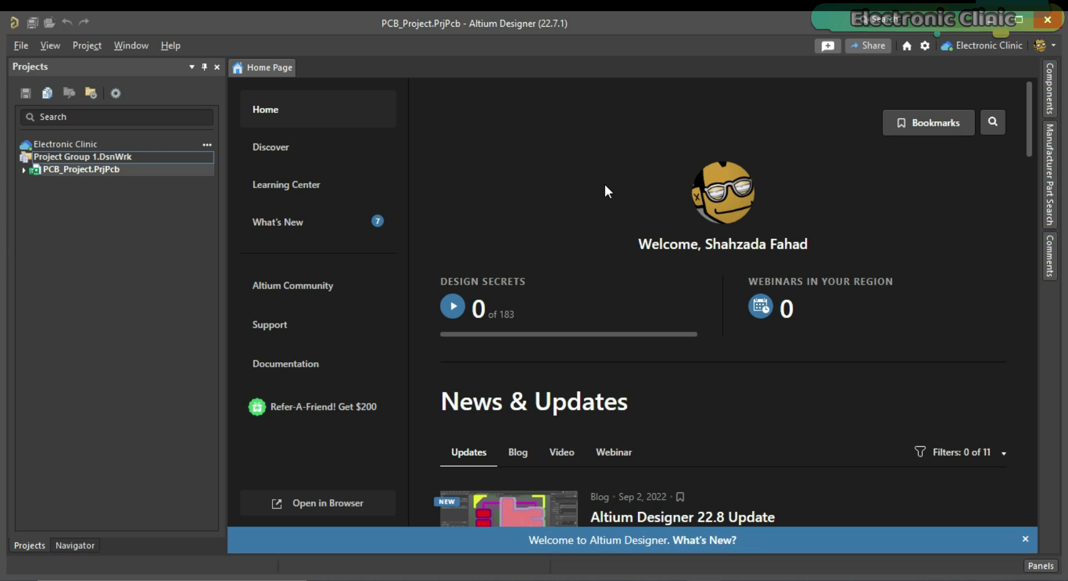
- Search Components for 'arduino mega', extend to manufacturer parts, and browse the results
left_click(1050, 92)
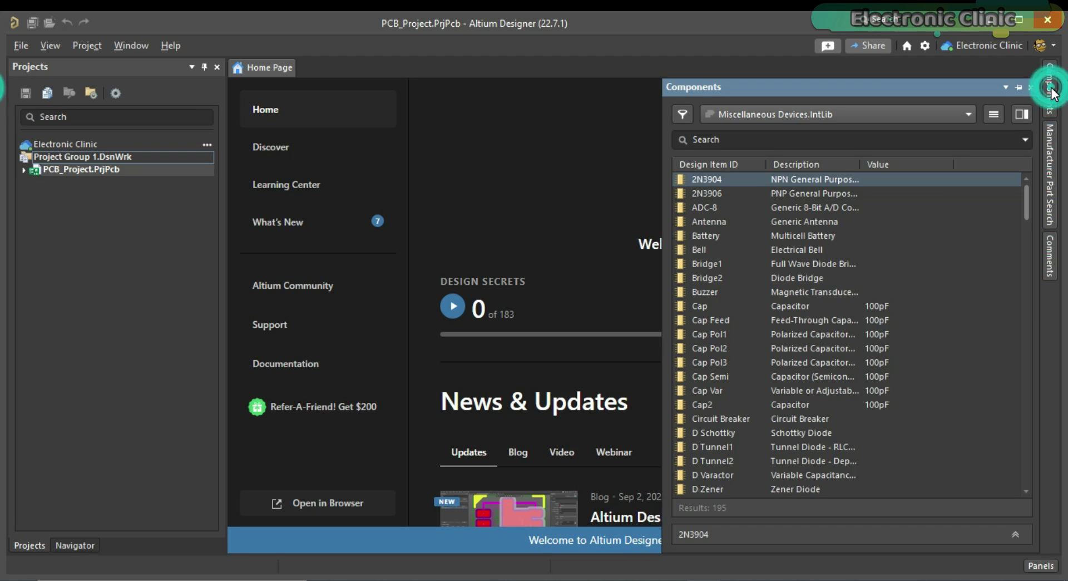
left_click(738, 139)
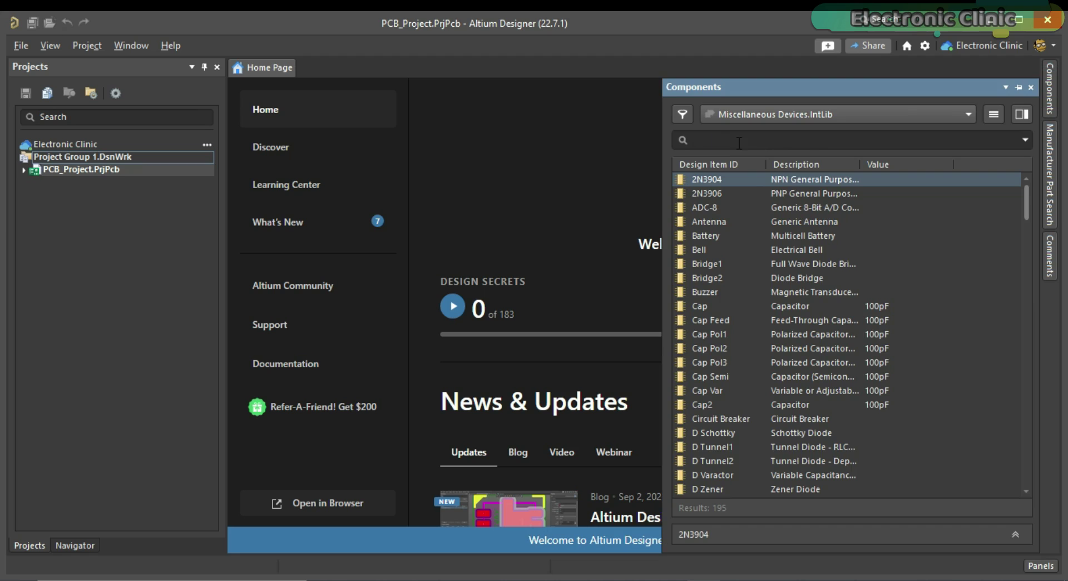
type("arduino mega")
key("Return")
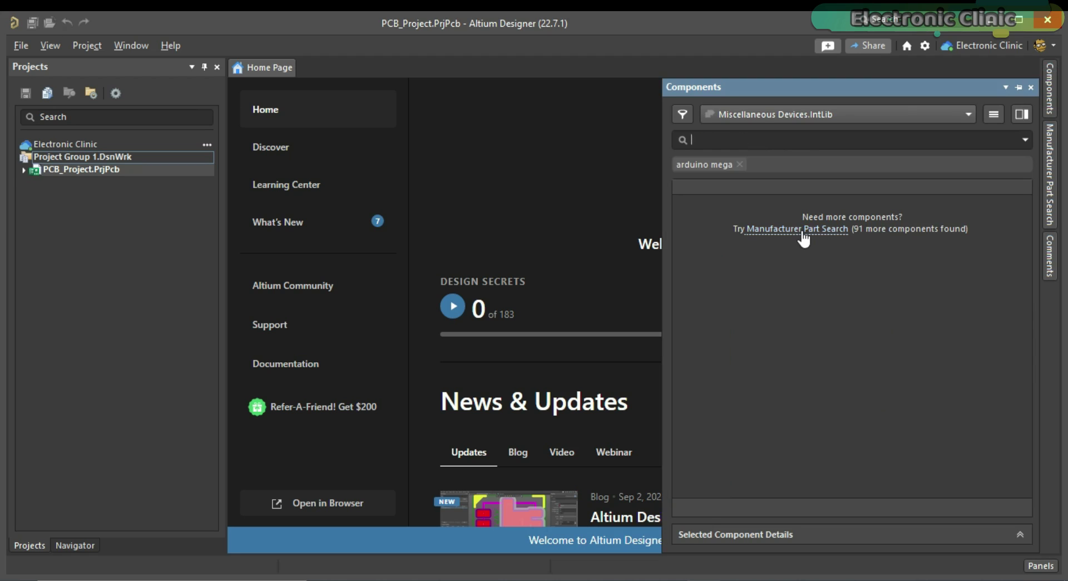
left_click(802, 234)
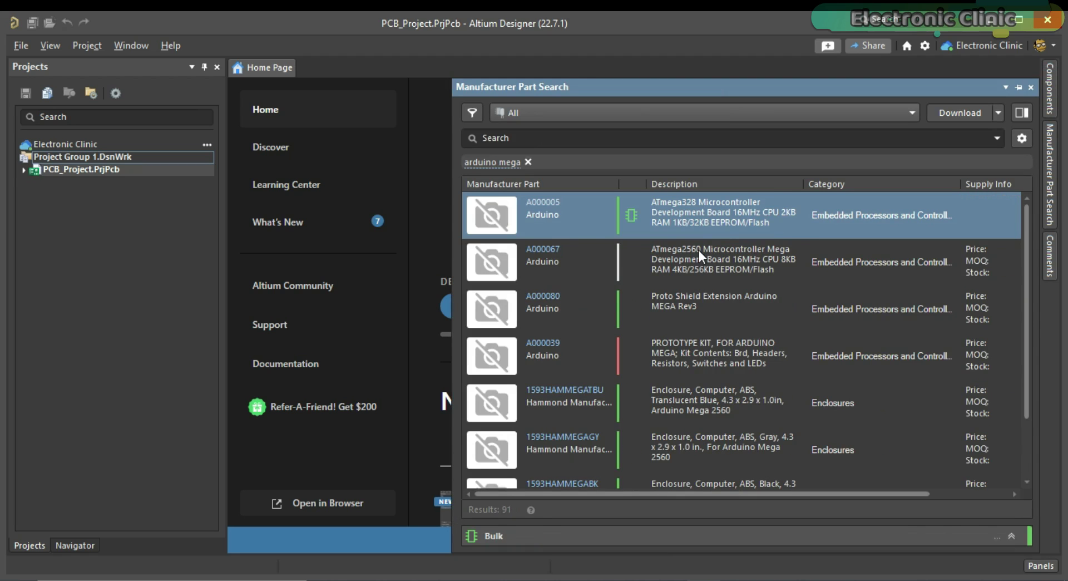
scroll(629, 252, "down", 2)
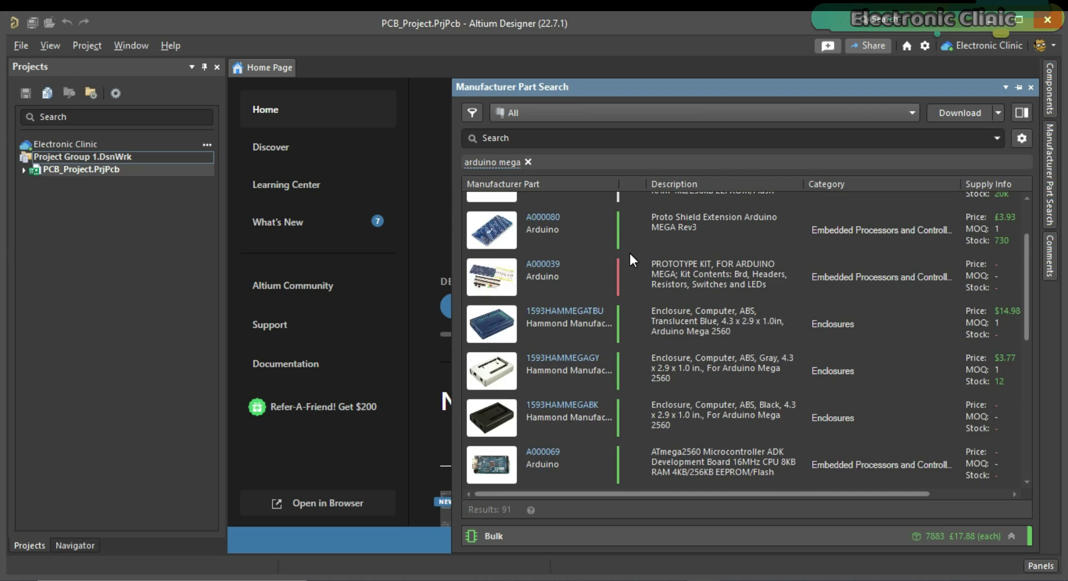
scroll(550, 305, "down", 2)
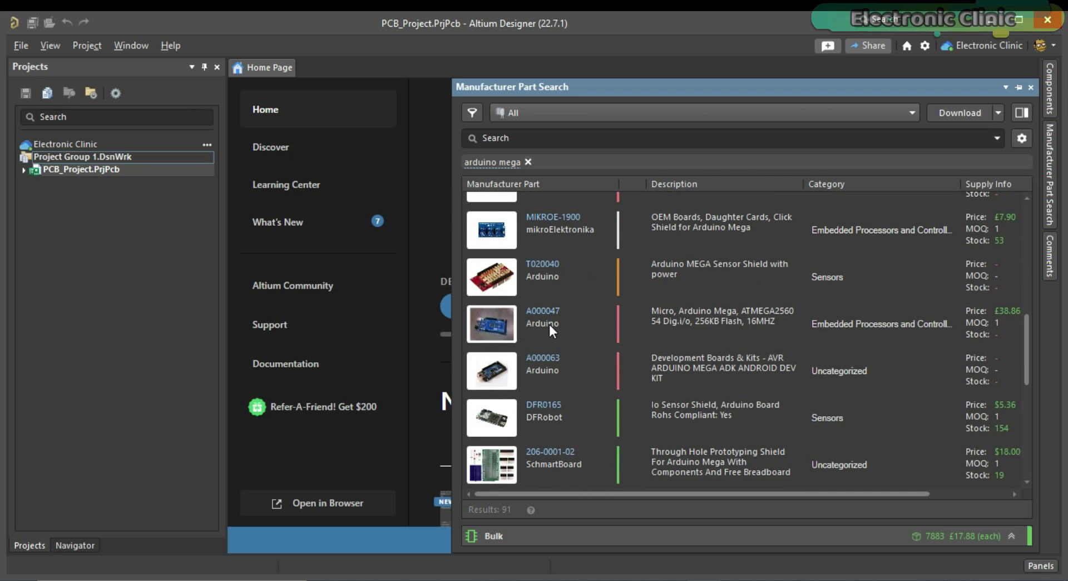
scroll(578, 313, "down", 3)
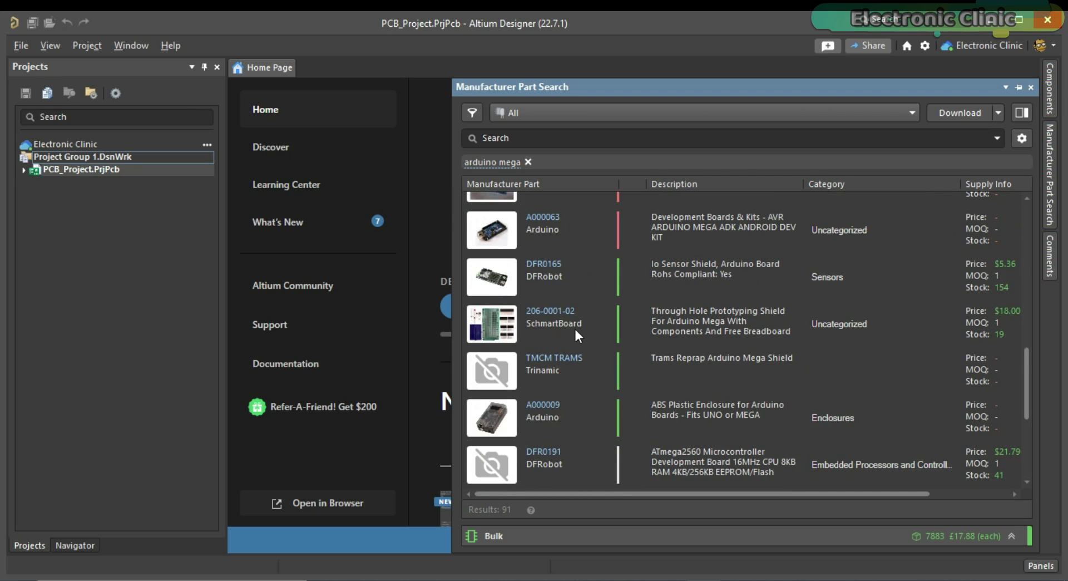
scroll(563, 276, "up", 5)
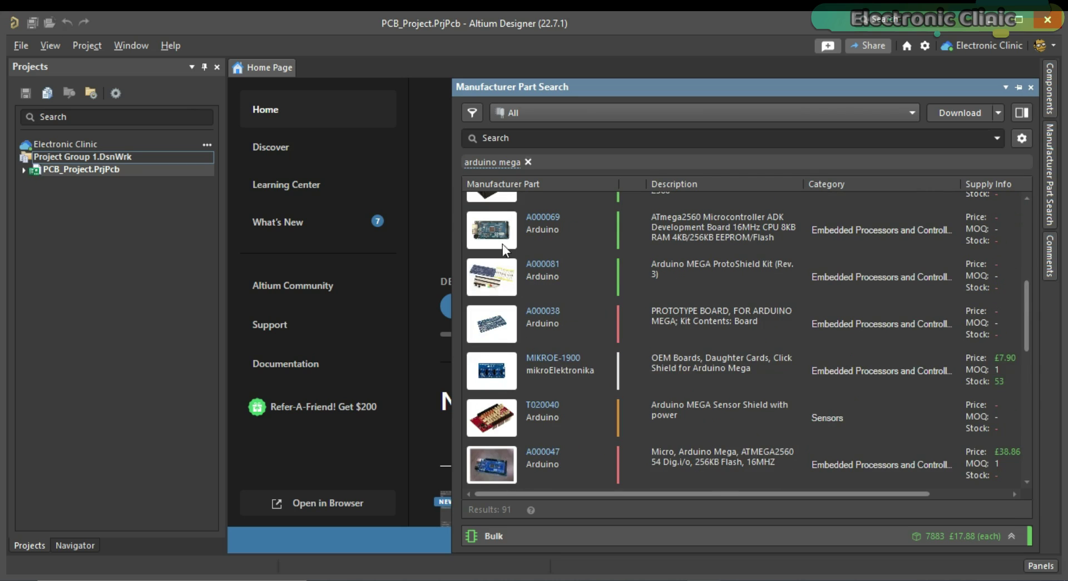
scroll(559, 319, "up", 4)
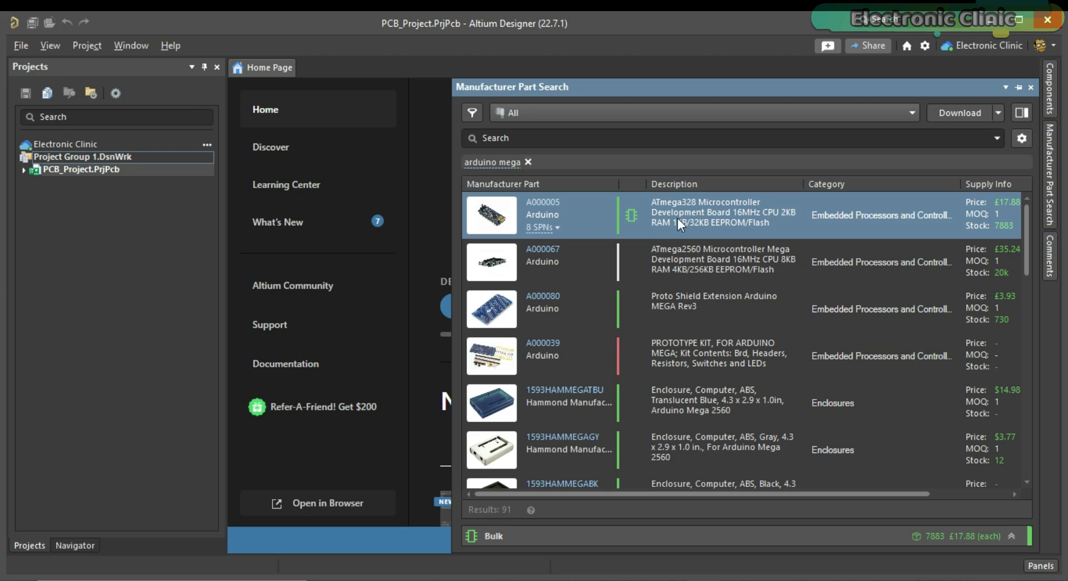
scroll(610, 240, "down", 5)
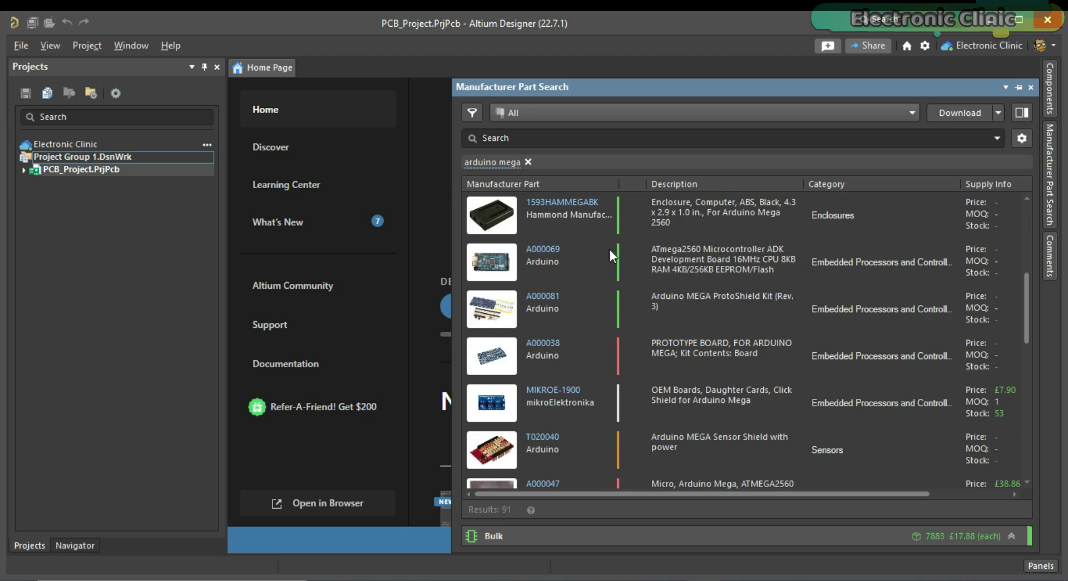
scroll(606, 270, "down", 3)
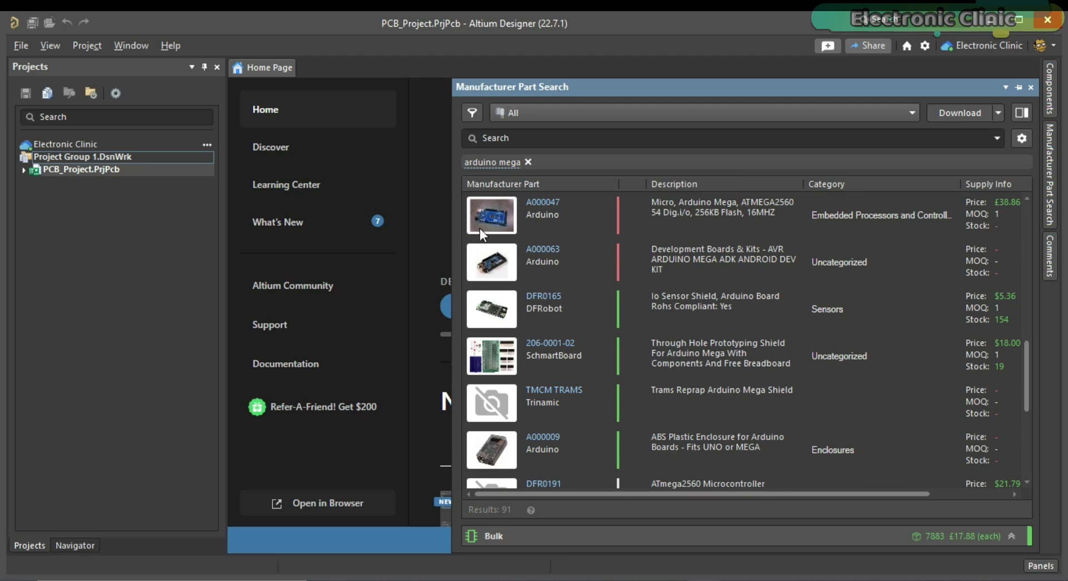
- Check A000047's details for available models, then clear the 'arduino mega' search
left_click(585, 205)
left_click(1010, 535)
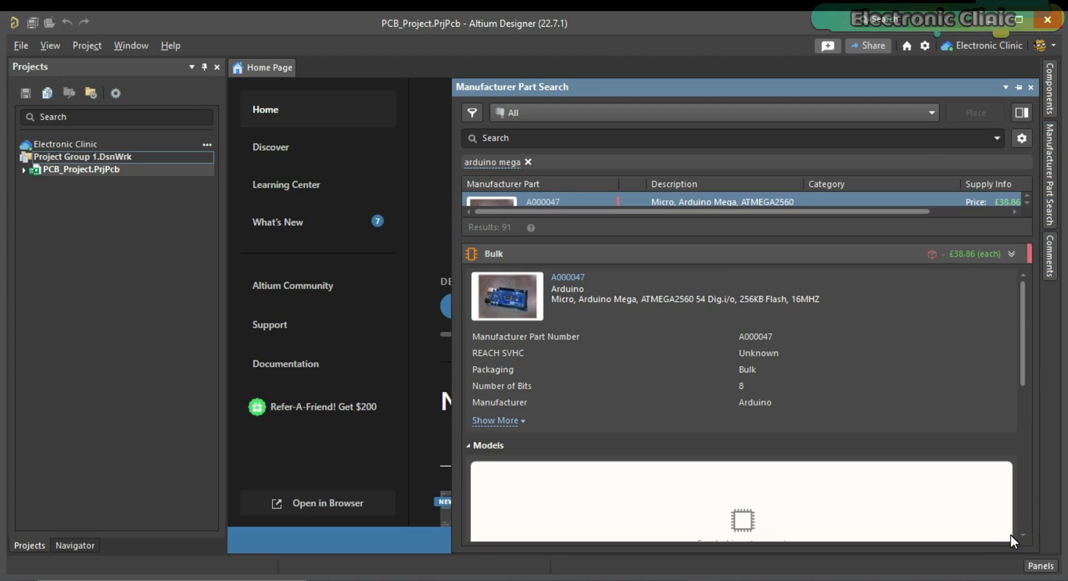
scroll(781, 374, "down", 5)
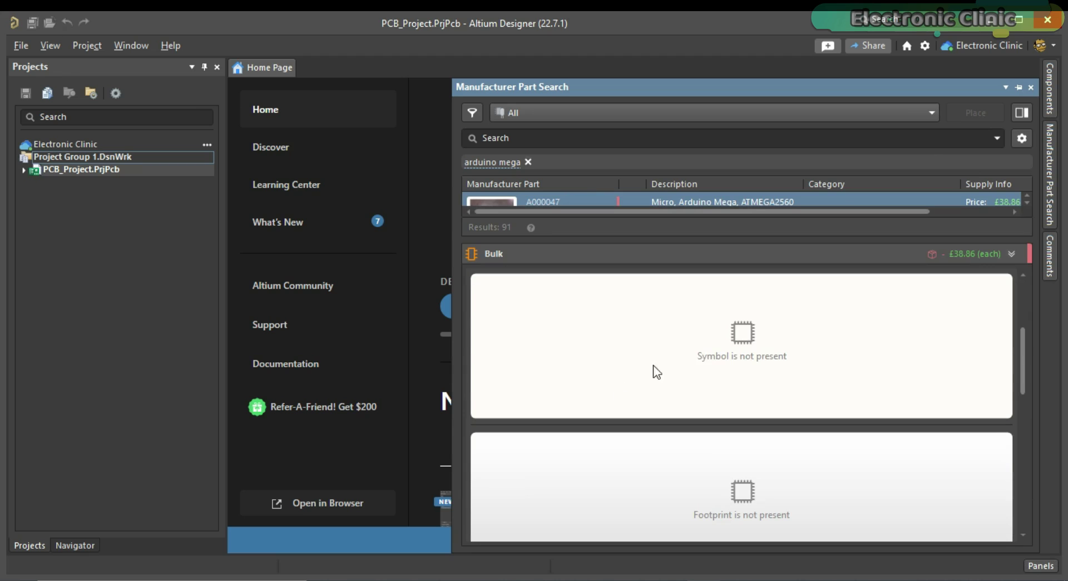
scroll(744, 374, "down", 2)
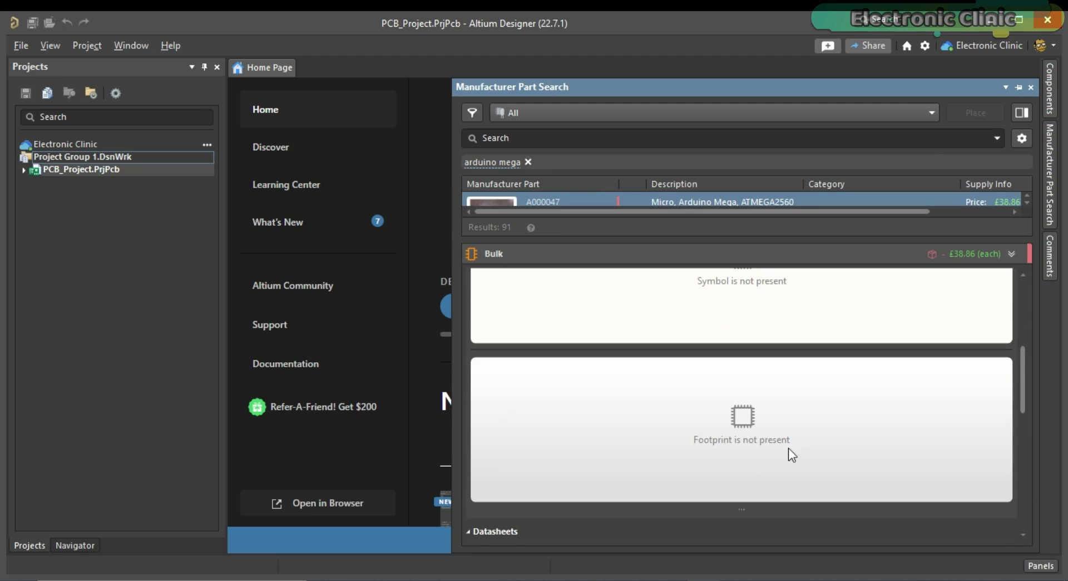
left_click(1012, 255)
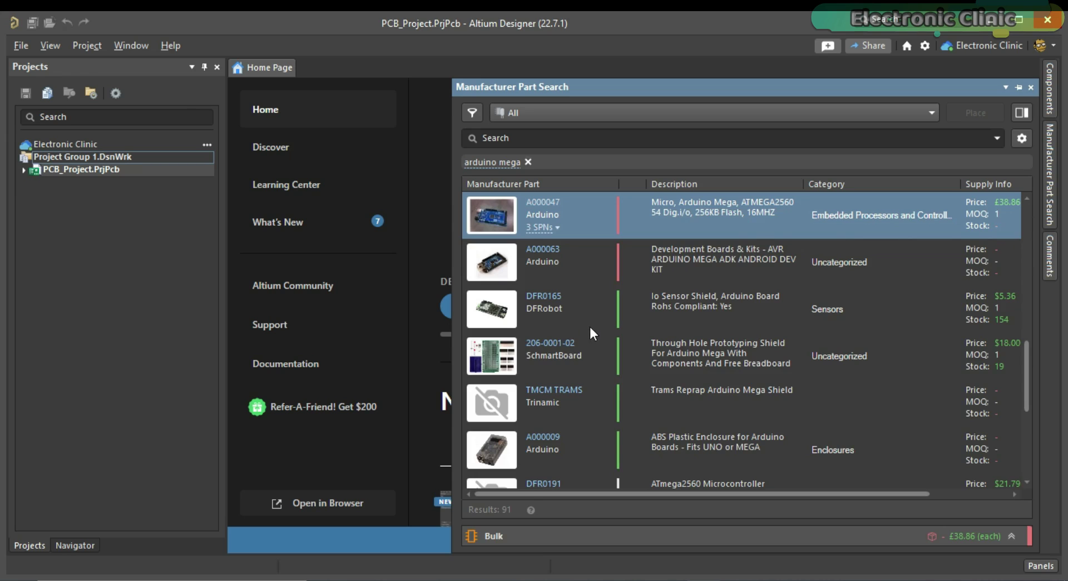
scroll(575, 322, "up", 5)
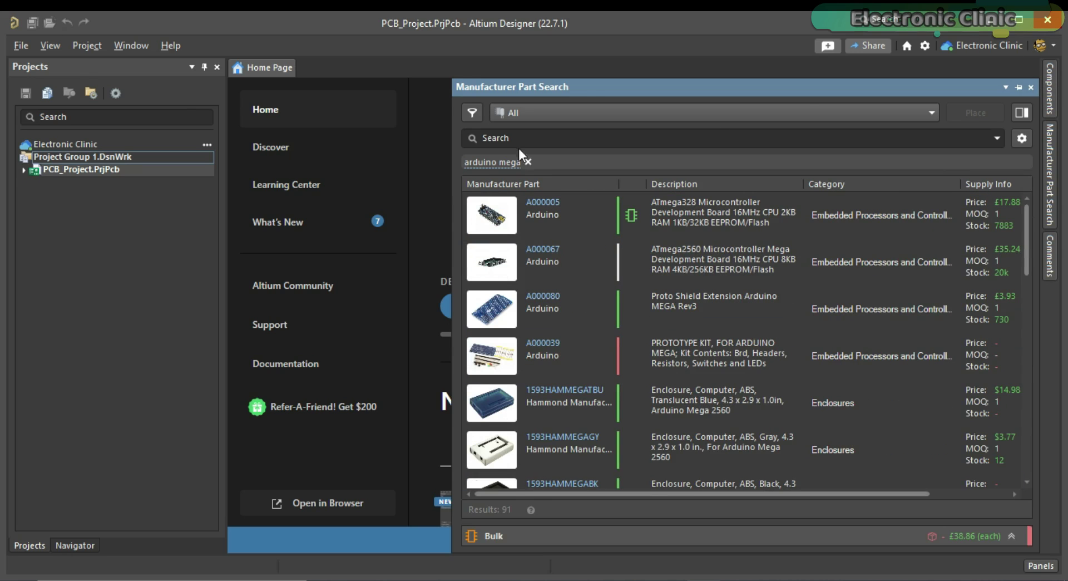
left_click(527, 161)
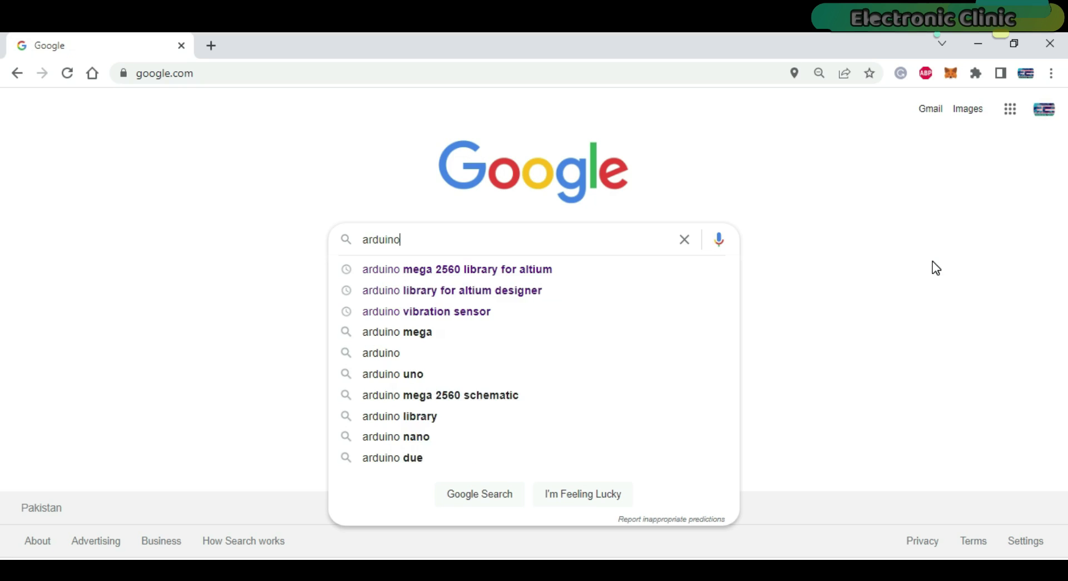
- Find the Arduino Mega Altium library and open the arduino-footprint-altium GitHub repository README
type("mega")
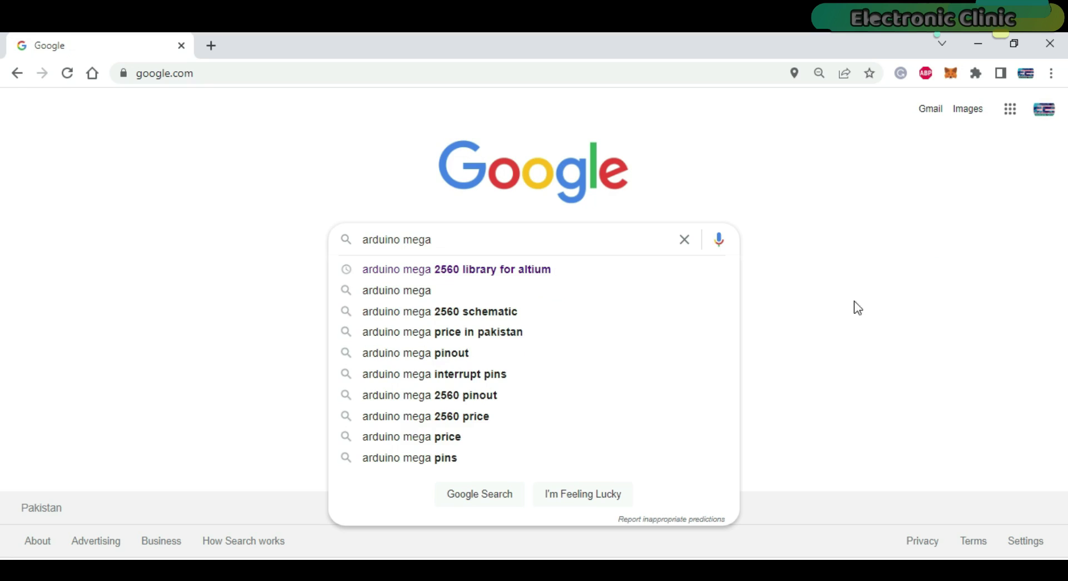
left_click(523, 271)
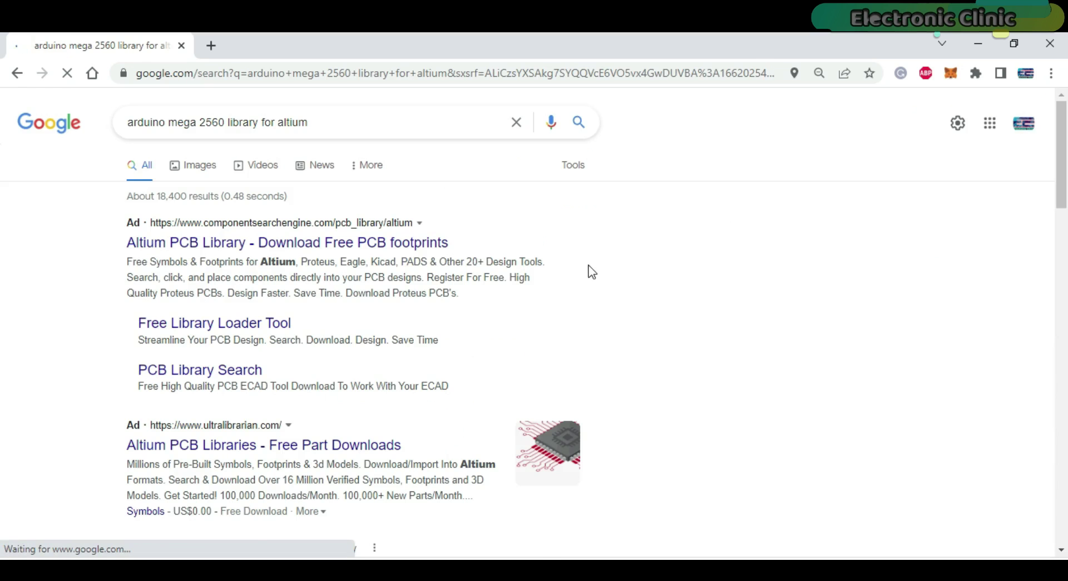
scroll(591, 272, "down", 4)
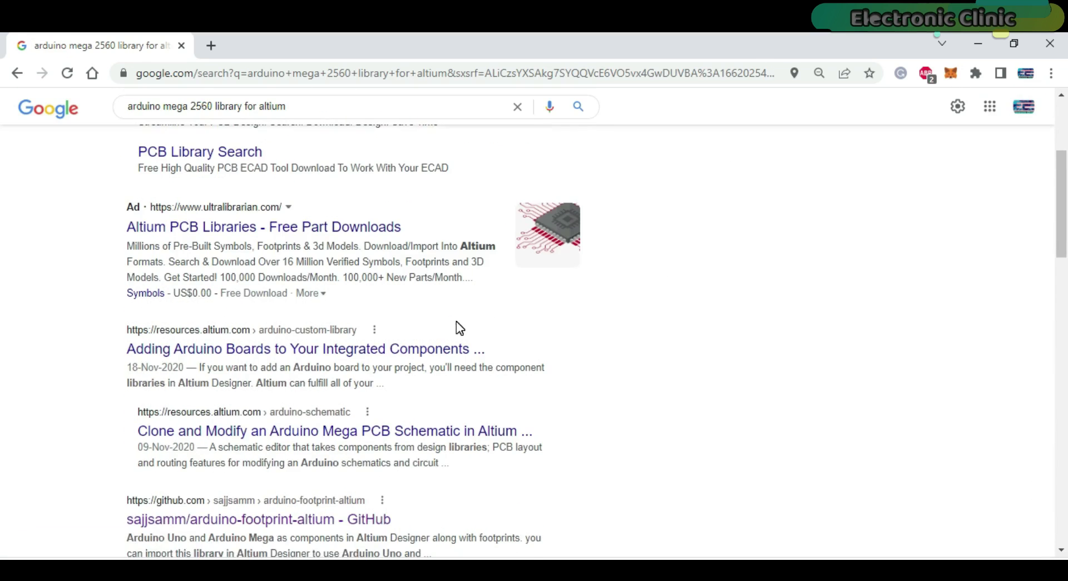
scroll(460, 327, "down", 3)
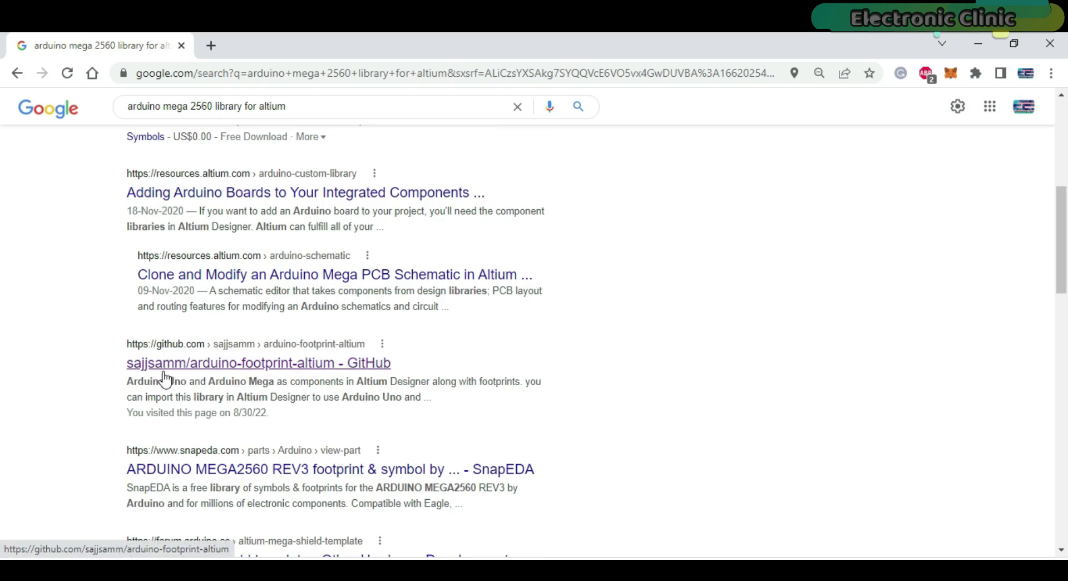
left_click(280, 370)
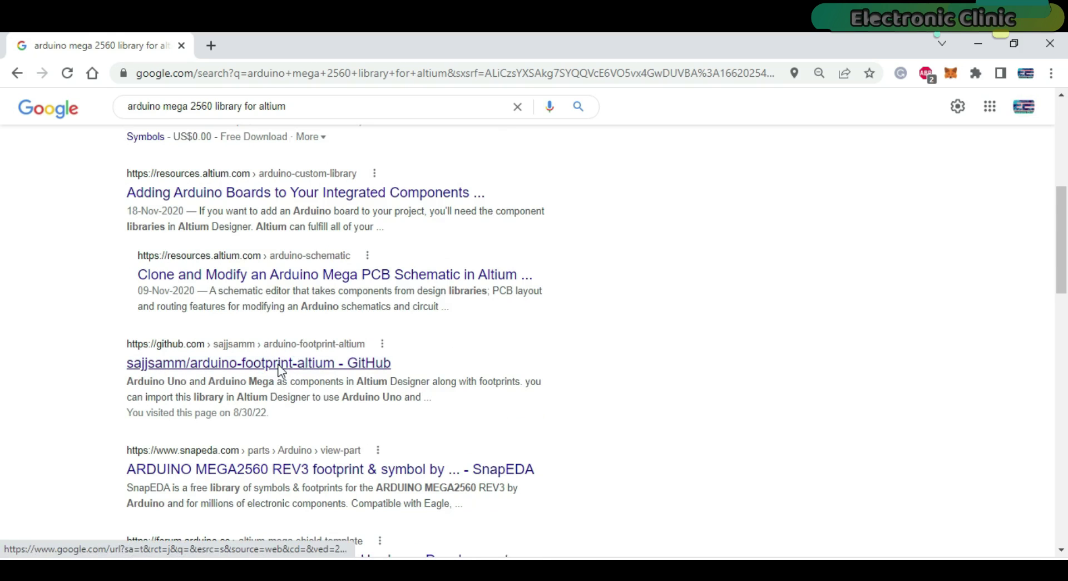
scroll(167, 342, "down", 4)
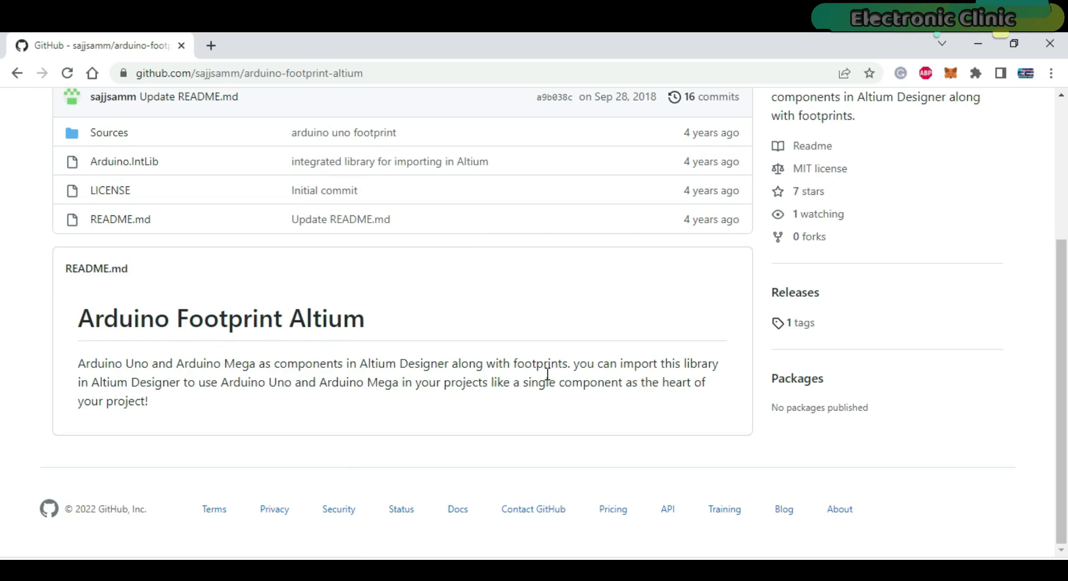
left_click_drag(451, 365, 568, 367)
left_click(643, 365)
scroll(543, 384, "up", 1)
scroll(543, 387, "up", 3)
- Download the repository as a ZIP and show it in the Downloads folder
left_click(730, 264)
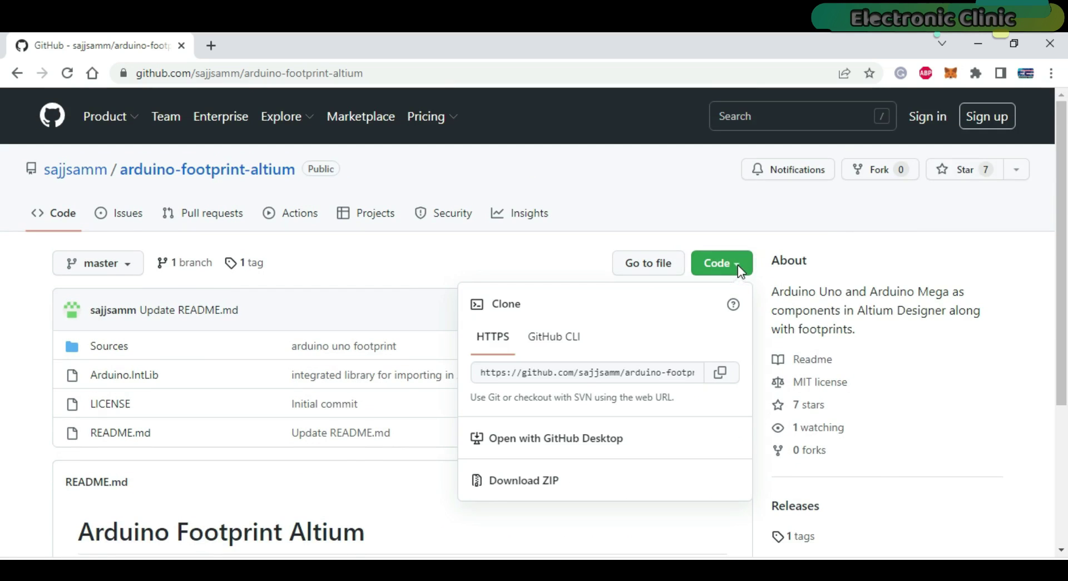
left_click(537, 482)
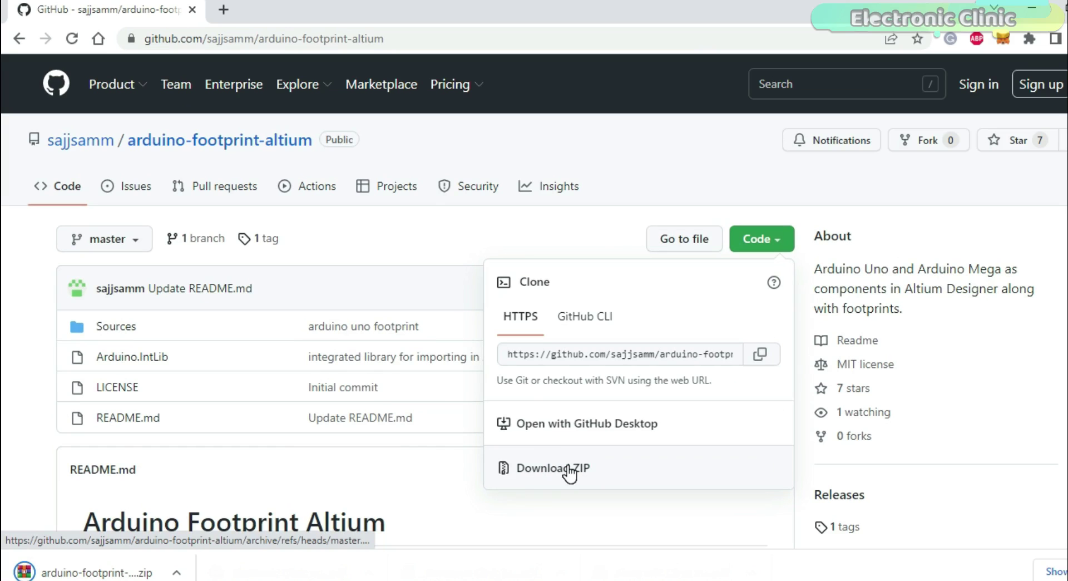
right_click(94, 572)
left_click(219, 518)
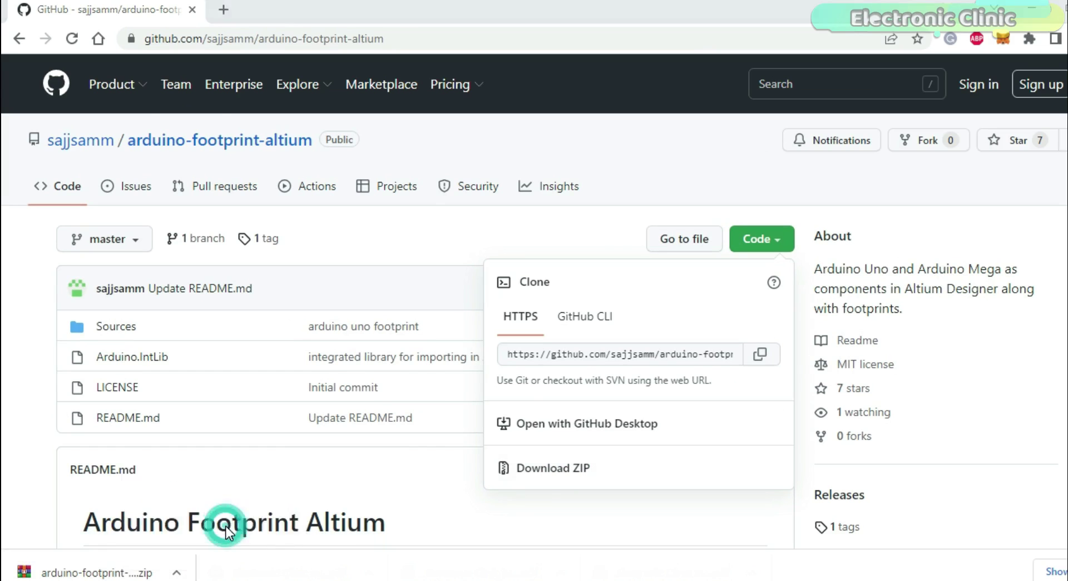
- Extract arduino-footprint-altium-master.zip and copy the extracted folder onto the desktop
right_click(205, 222)
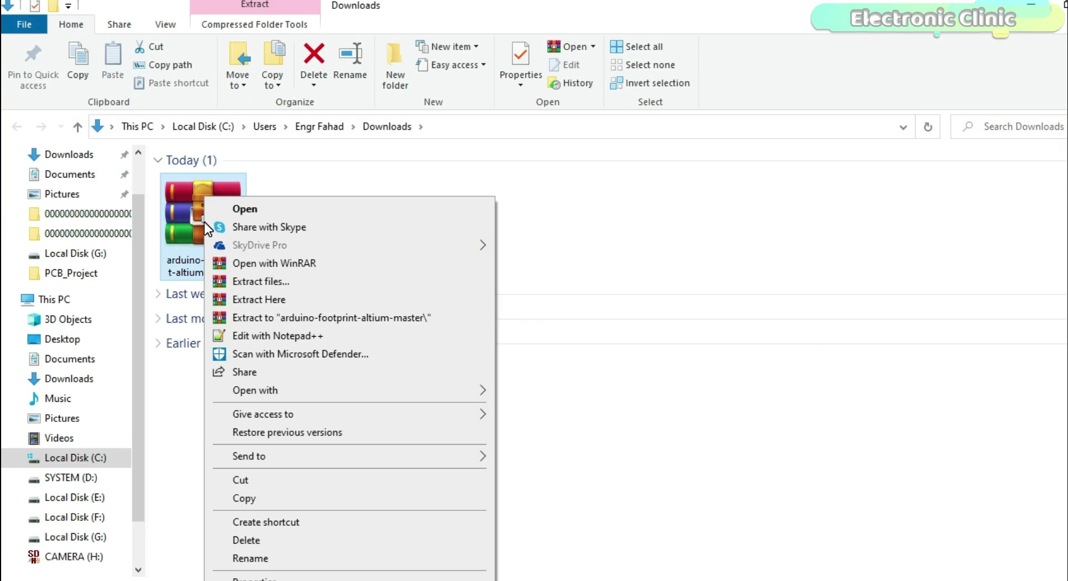
left_click(306, 320)
left_click(303, 220)
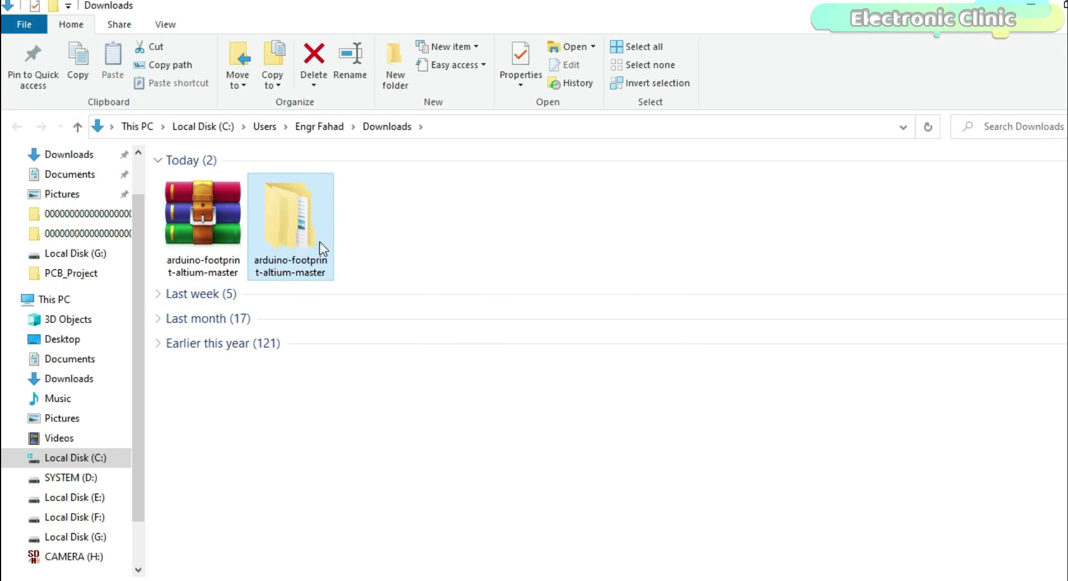
right_click(285, 222)
left_click(359, 500)
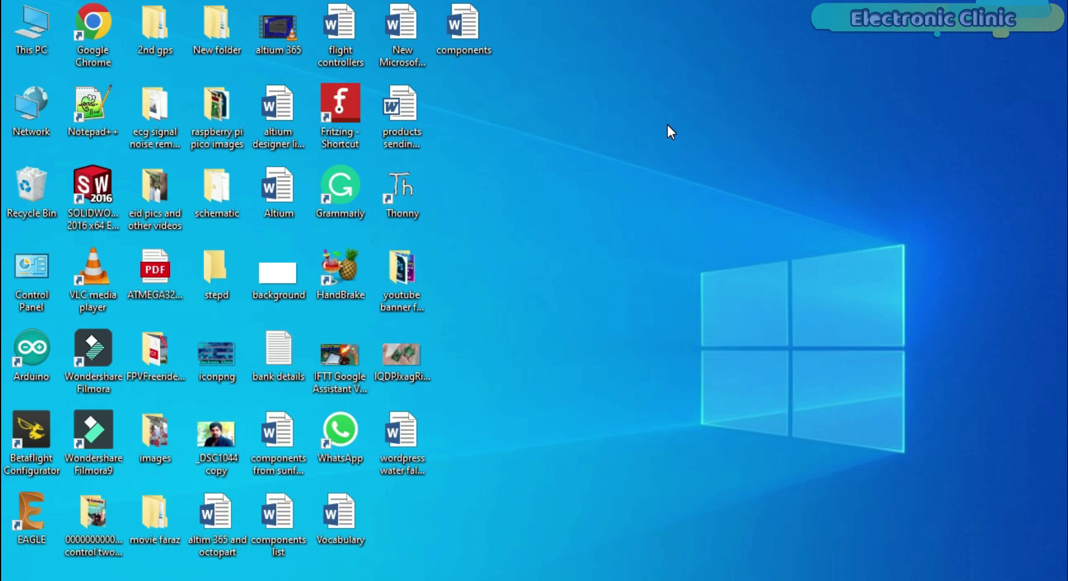
right_click(667, 122)
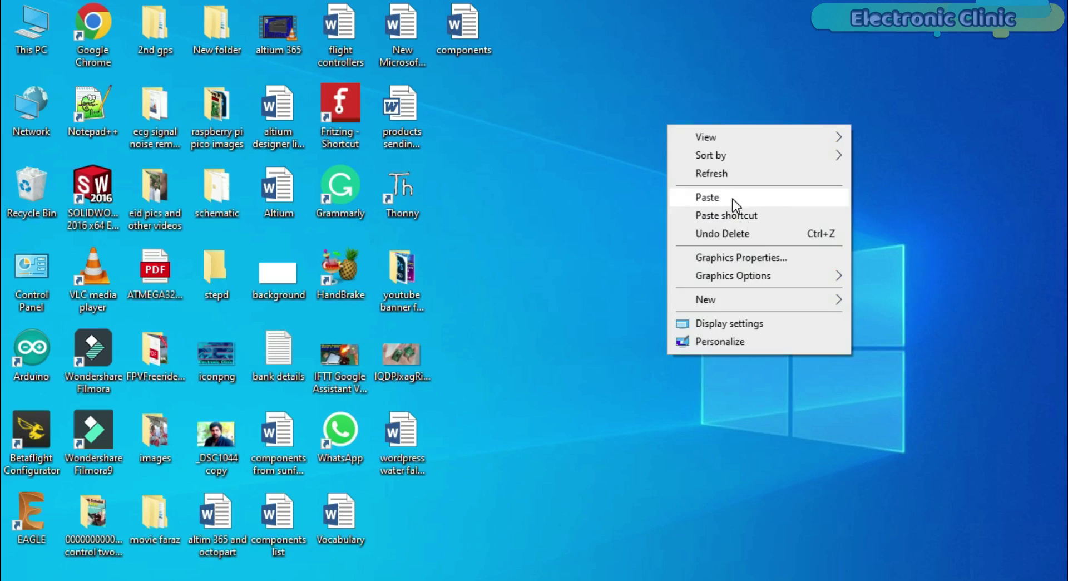
left_click(733, 201)
- Open the inner folder and drag Arduino.IntLib into Altium Designer
double_click(645, 111)
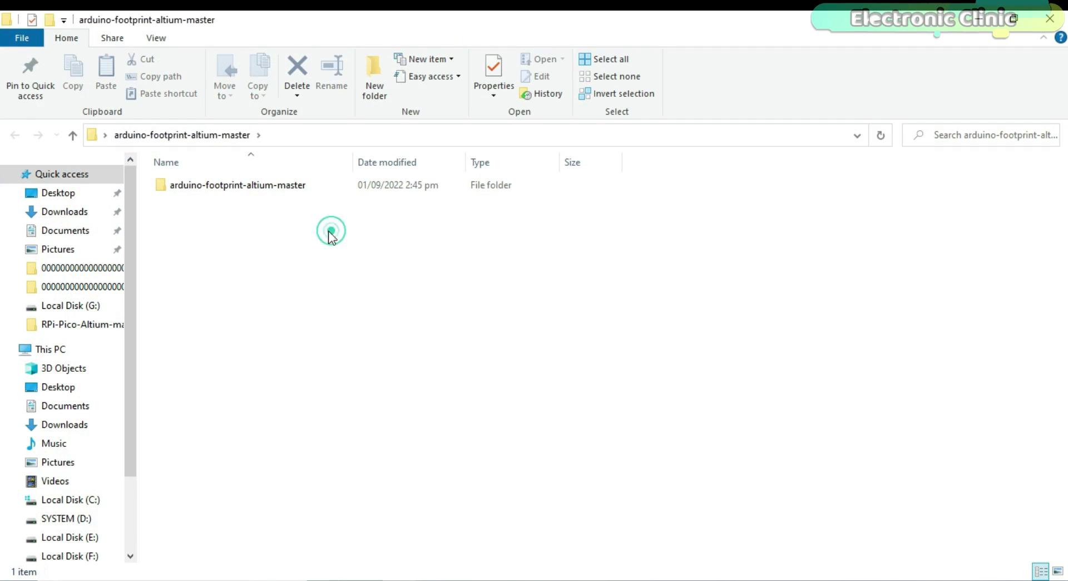
double_click(214, 189)
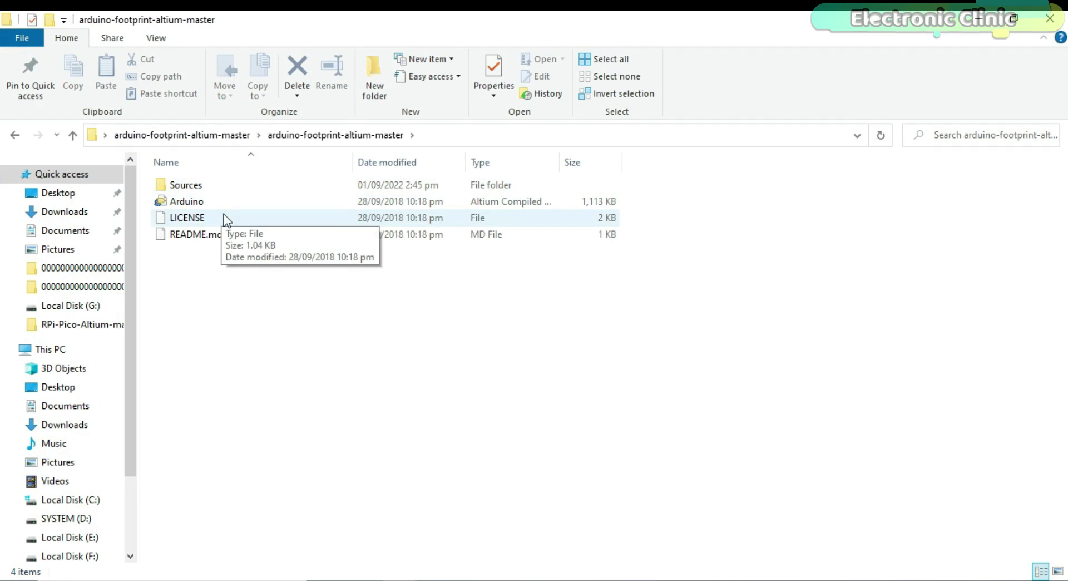
left_click(178, 203)
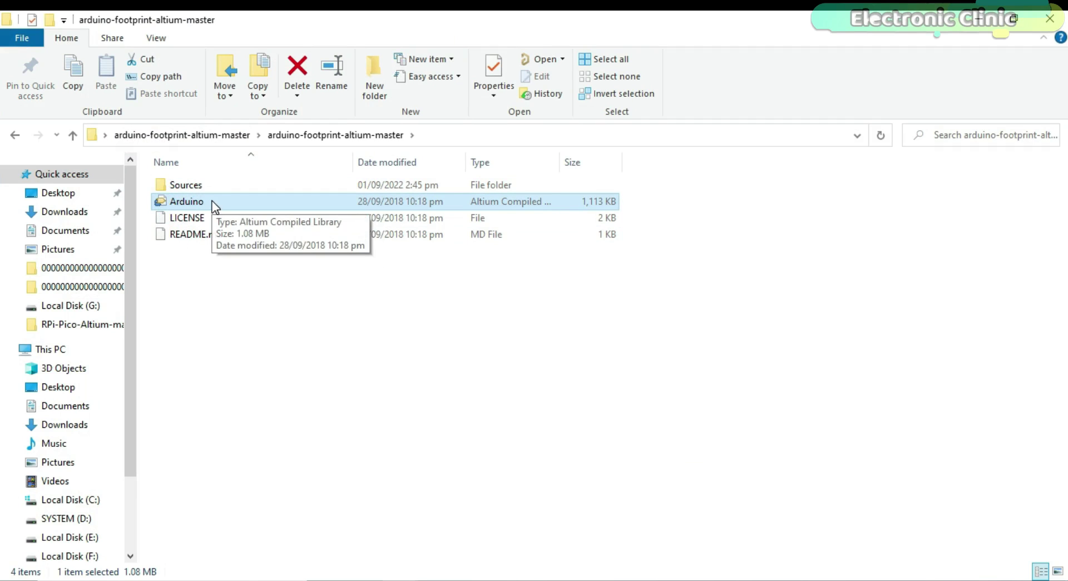
left_click_drag(213, 205, 588, 320)
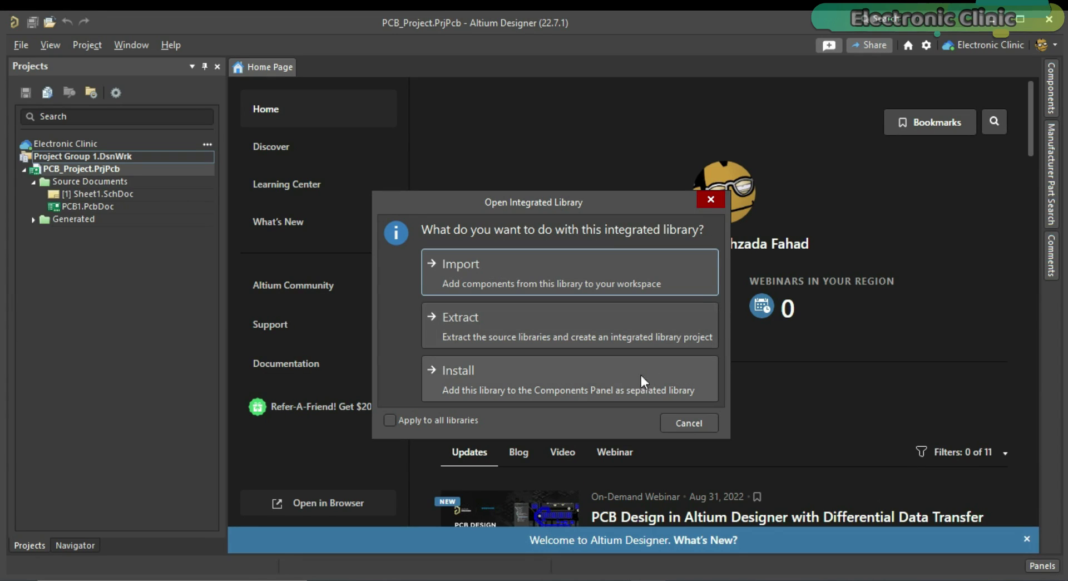
- Choose Install for Arduino.IntLib in the Open Integrated Library prompt
left_click(507, 375)
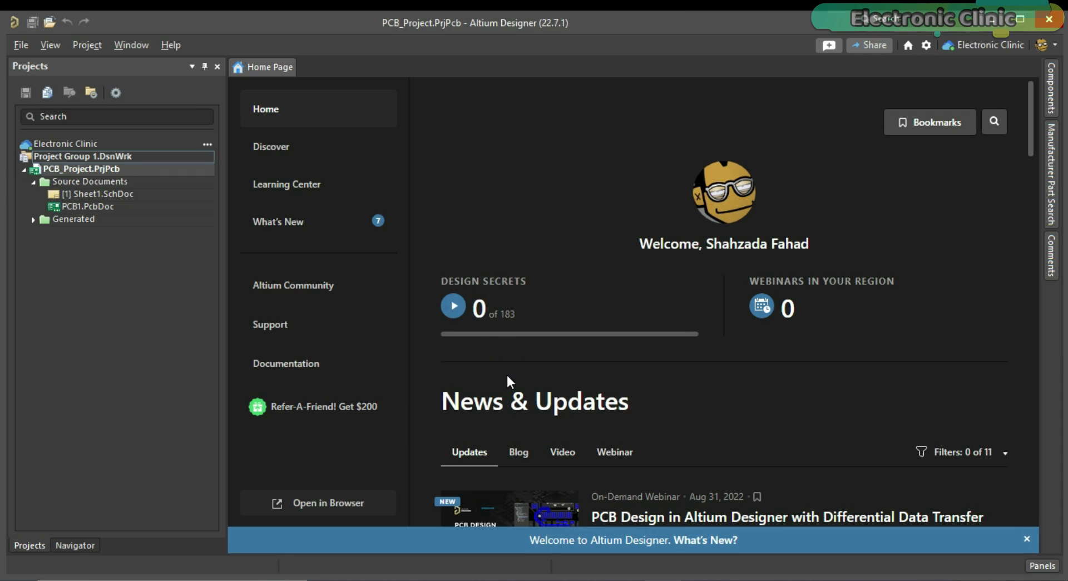
- Switch Components to Arduino.IntLib and view ARDUINO MEGA's enlarged symbol and footprint preview
left_click(1052, 97)
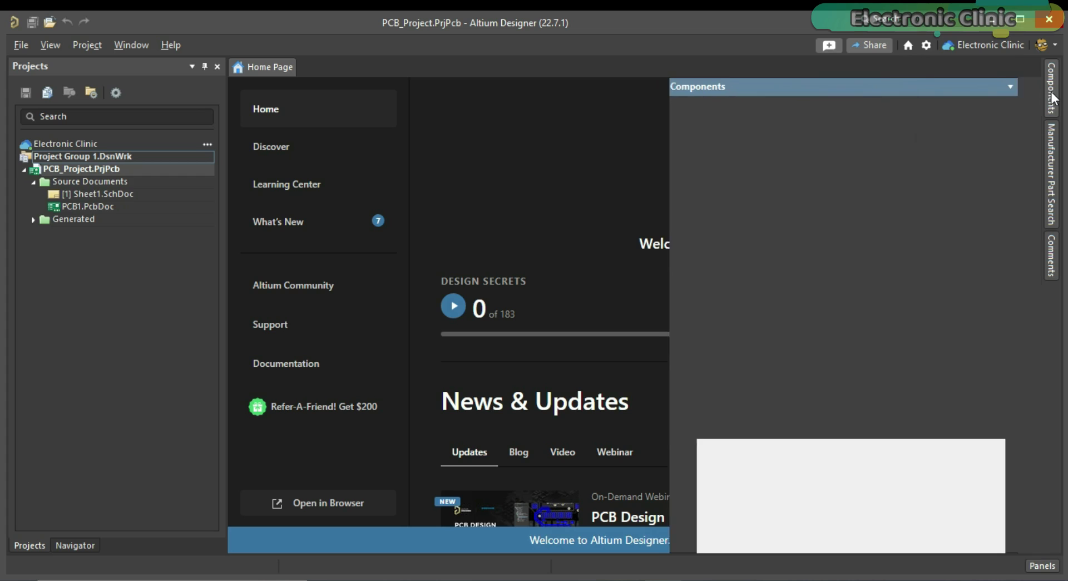
left_click(964, 113)
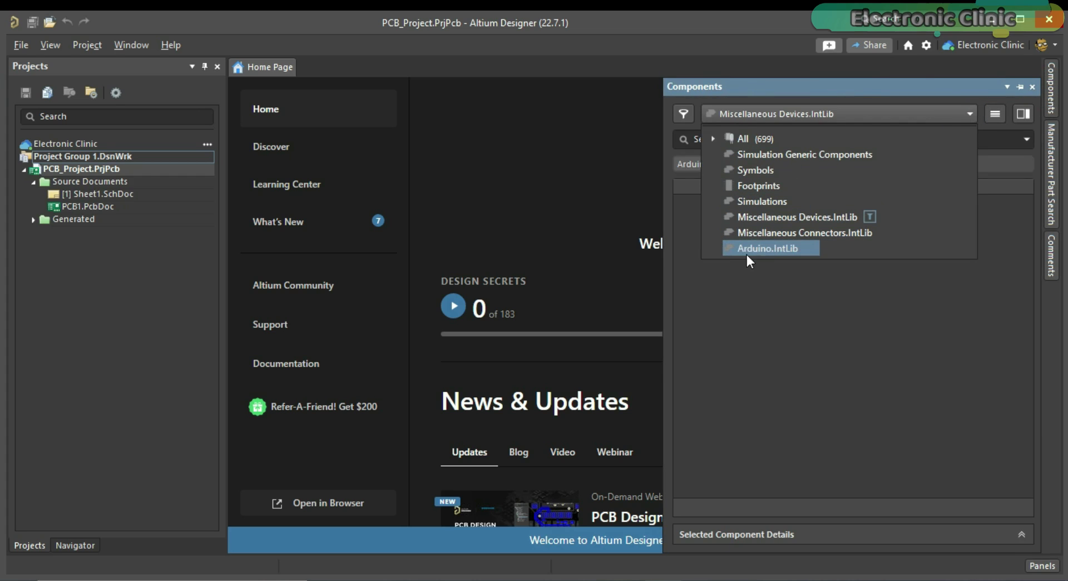
left_click(762, 250)
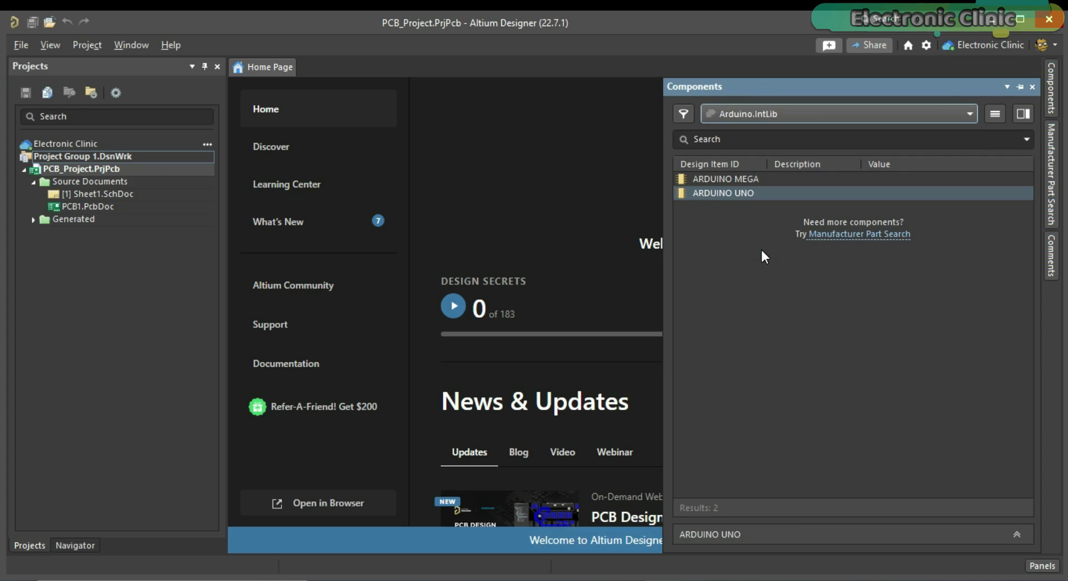
left_click(723, 179)
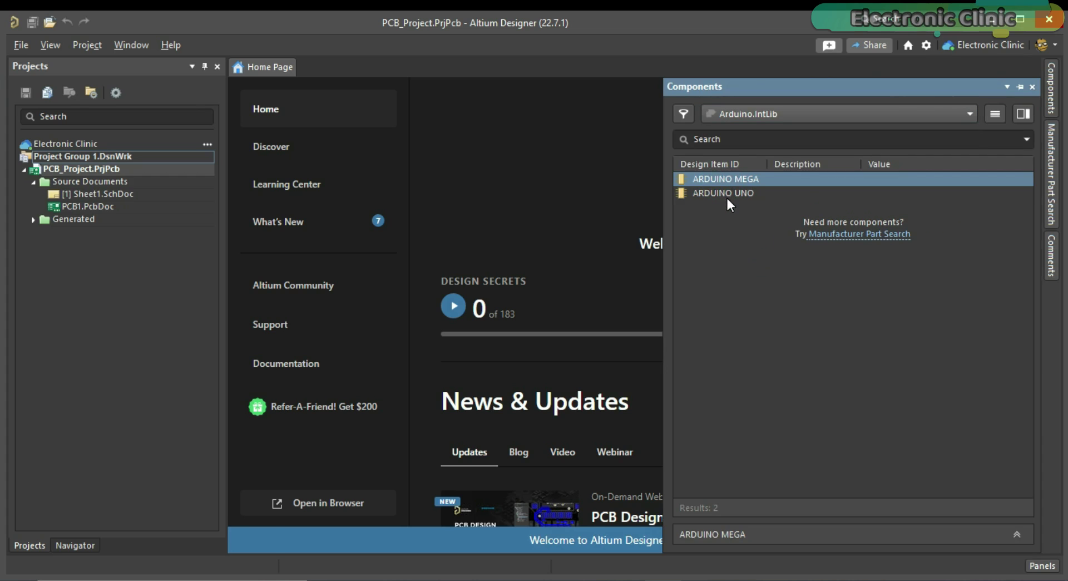
left_click(1018, 534)
left_click_drag(907, 417, 890, 276)
scroll(859, 399, "up", 3)
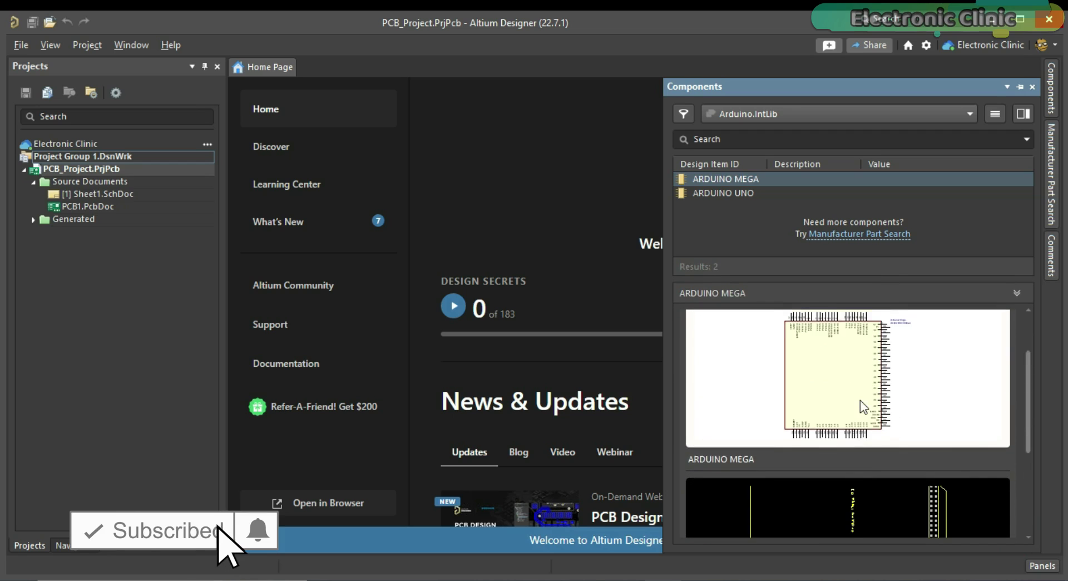
scroll(849, 387, "down", 3)
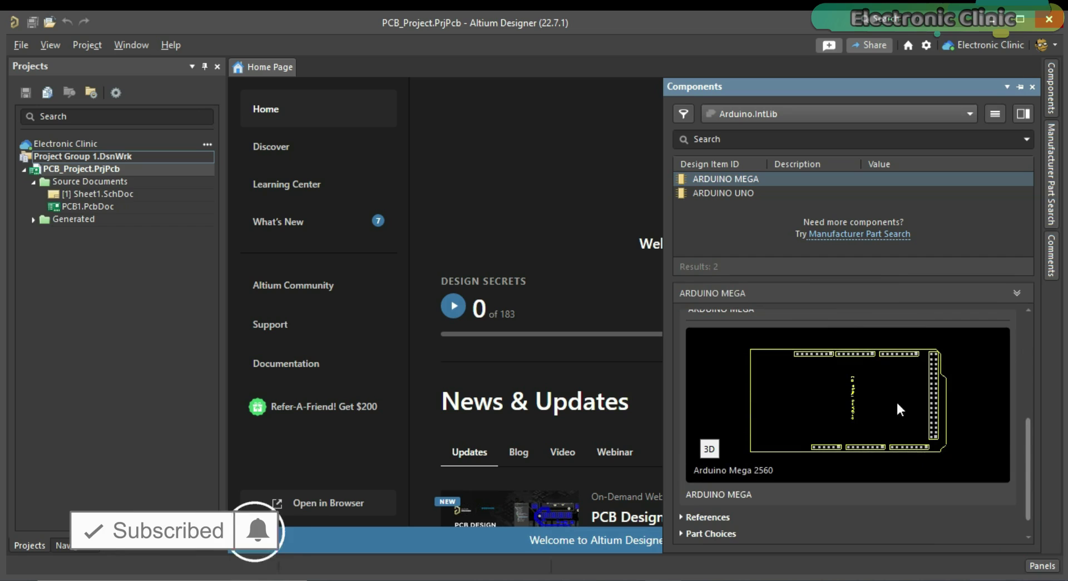
- Select ARDUINO UNO and review its symbol and footprint previews
left_click(726, 192)
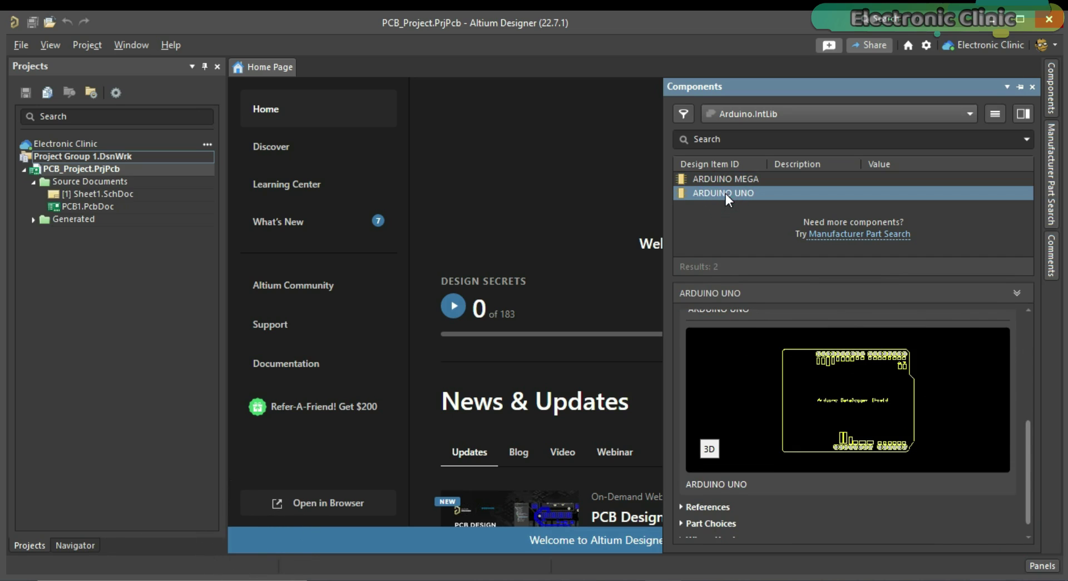
scroll(857, 409, "up", 3)
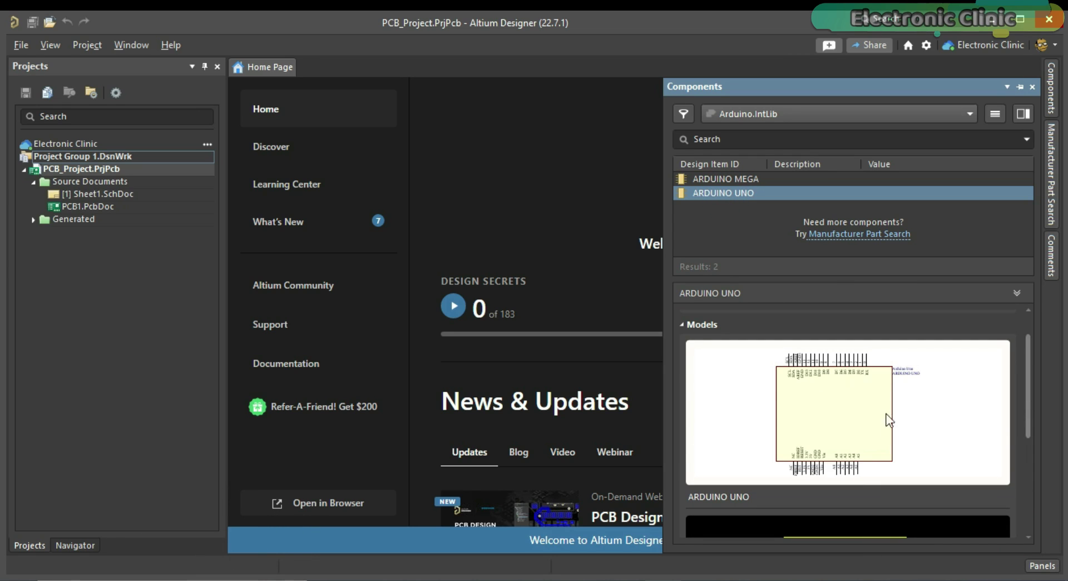
scroll(826, 387, "down", 3)
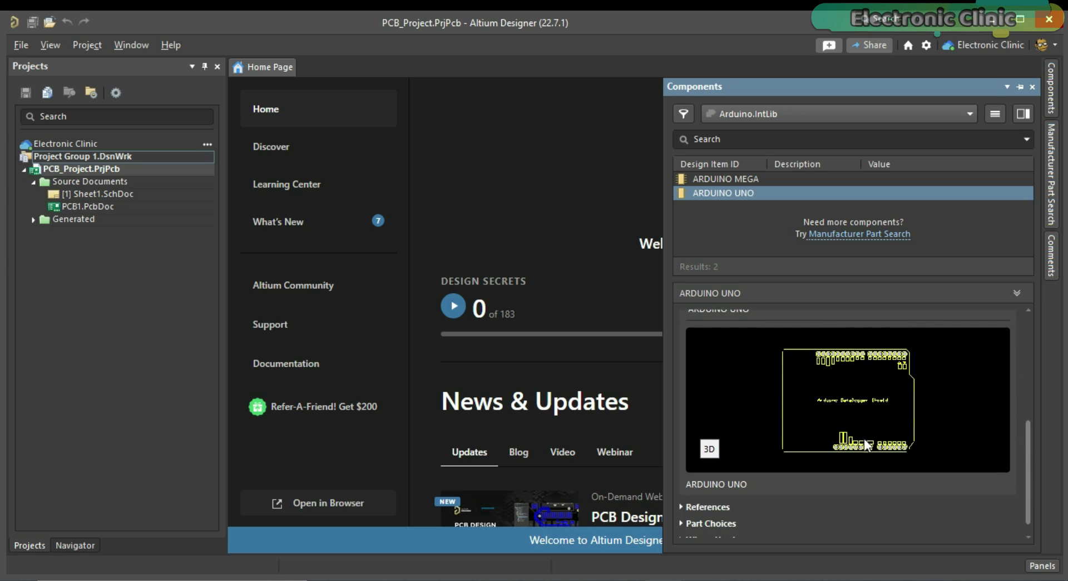
scroll(812, 391, "up", 3)
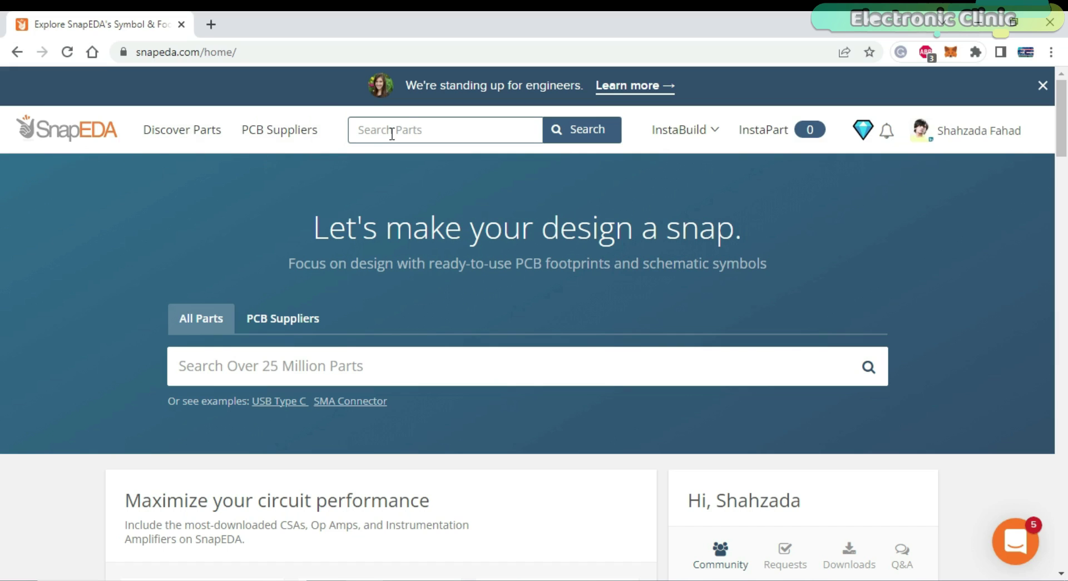
- Search SnapEDA for 'raspberry pi pico' and scroll to the 23 results including SC0915
left_click(410, 129)
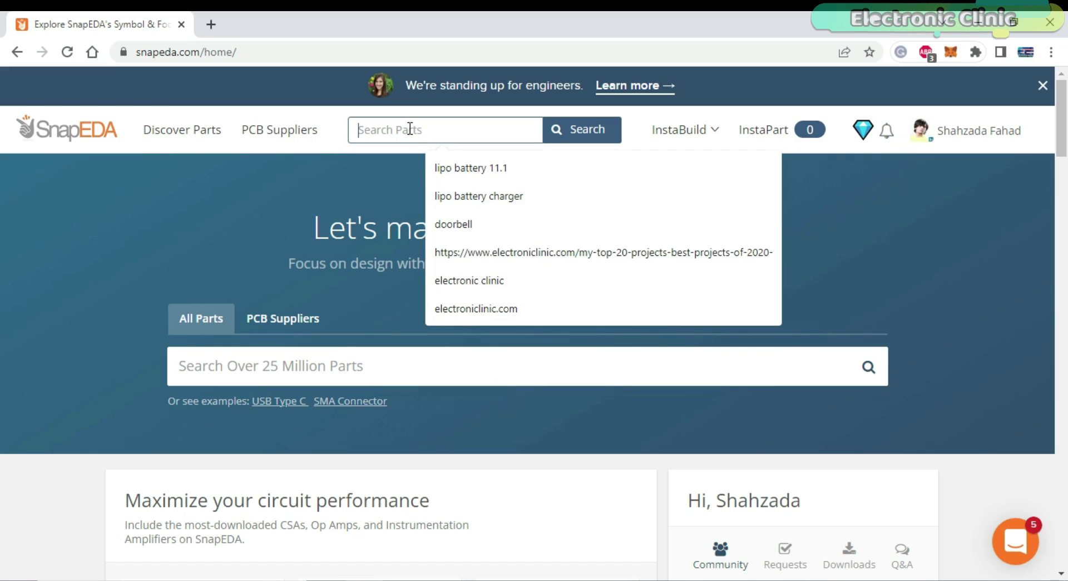
type("raspberry pi pico")
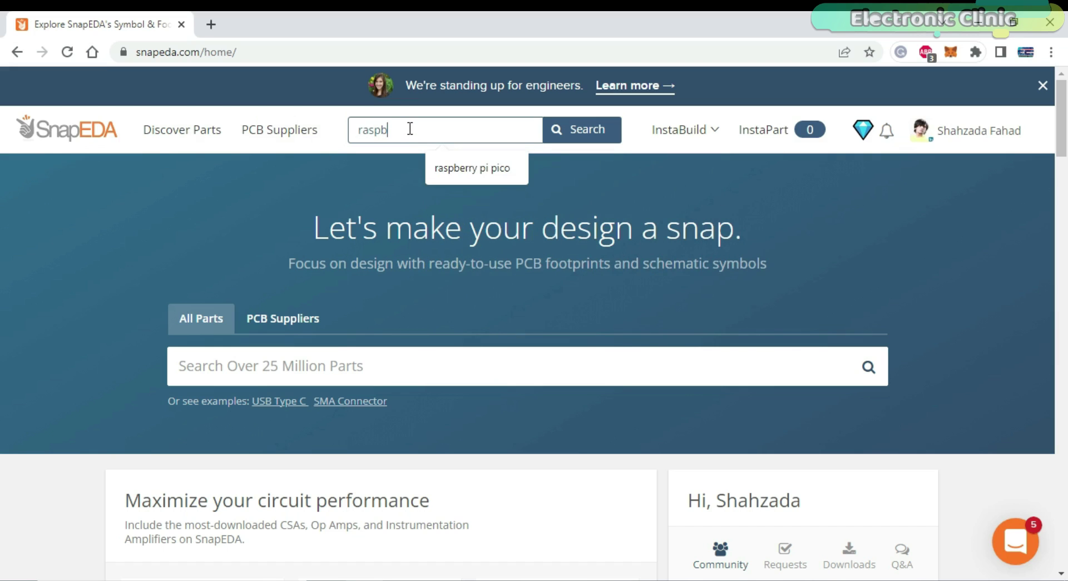
left_click(578, 134)
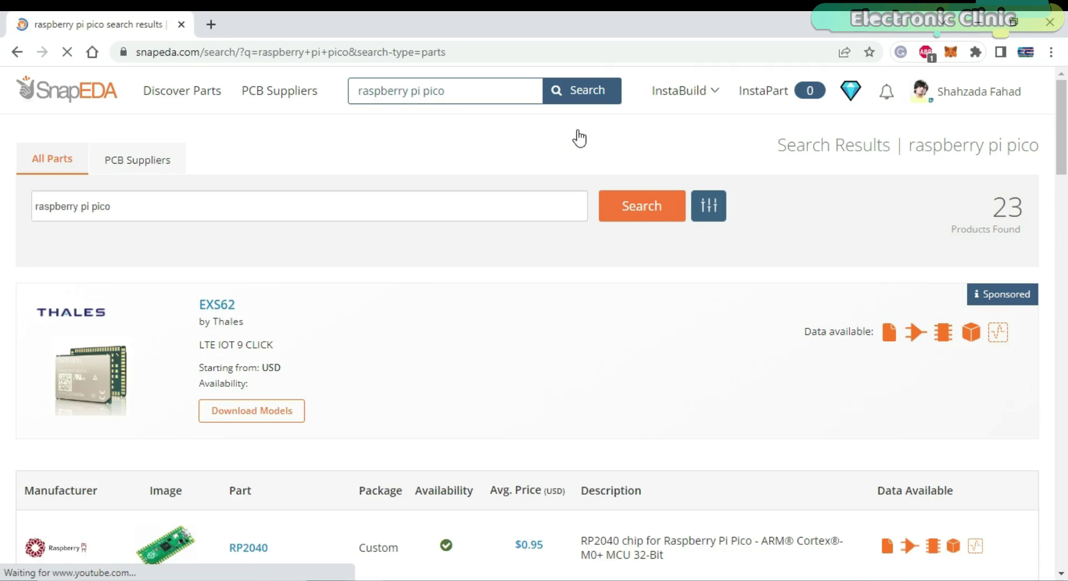
scroll(460, 289, "down", 5)
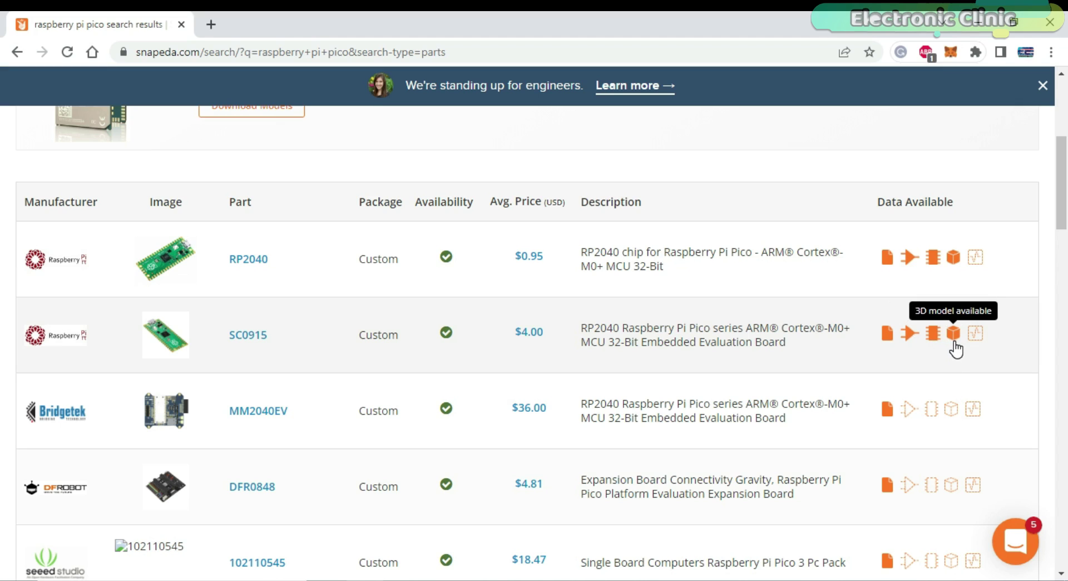
- Download the SC0915 symbol and footprint in Altium format as SC0915.zip
left_click(256, 336)
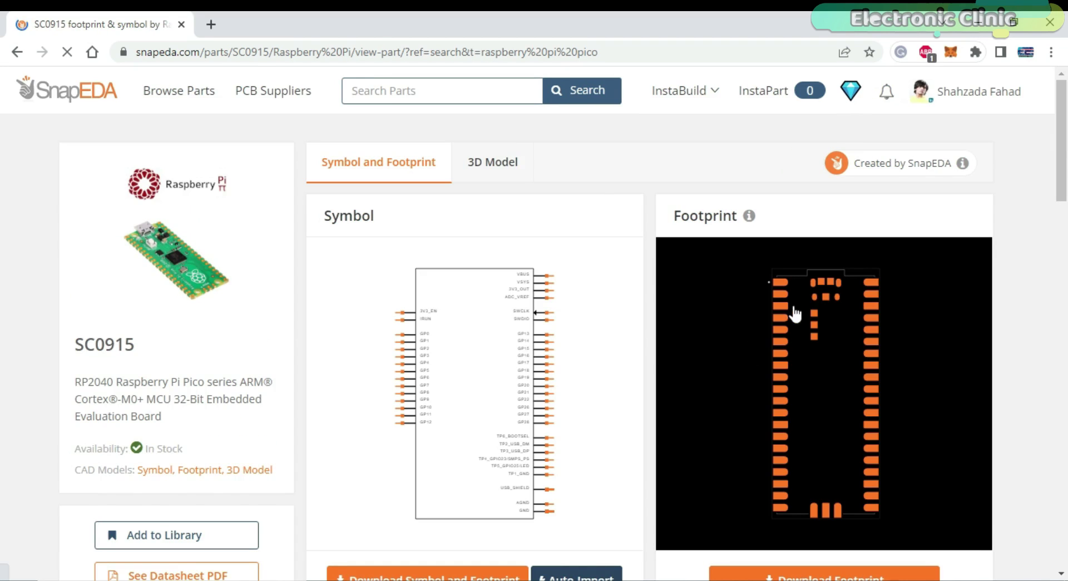
left_click_drag(1063, 190, 1063, 254)
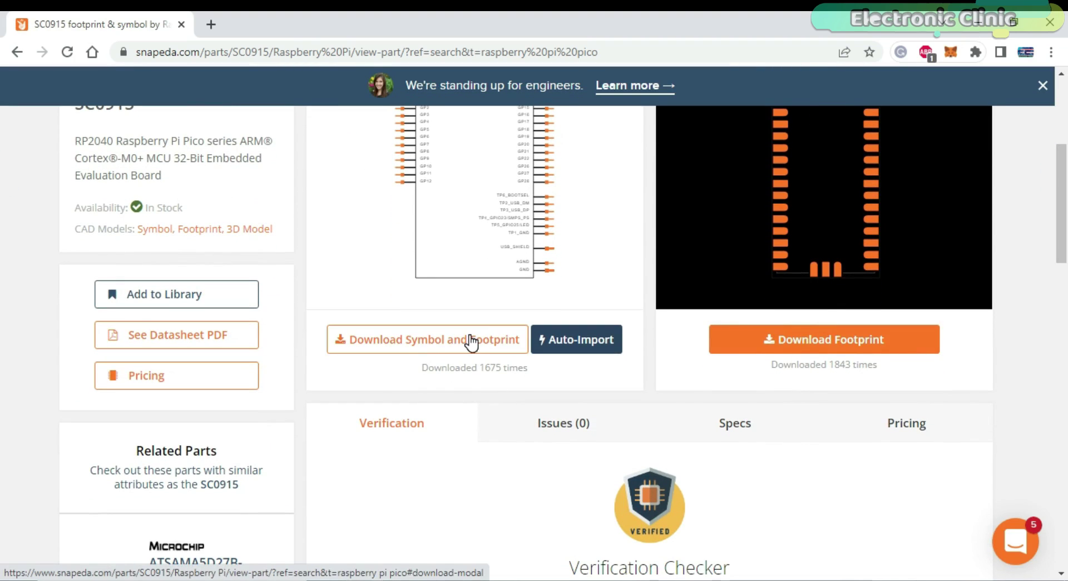
left_click(471, 341)
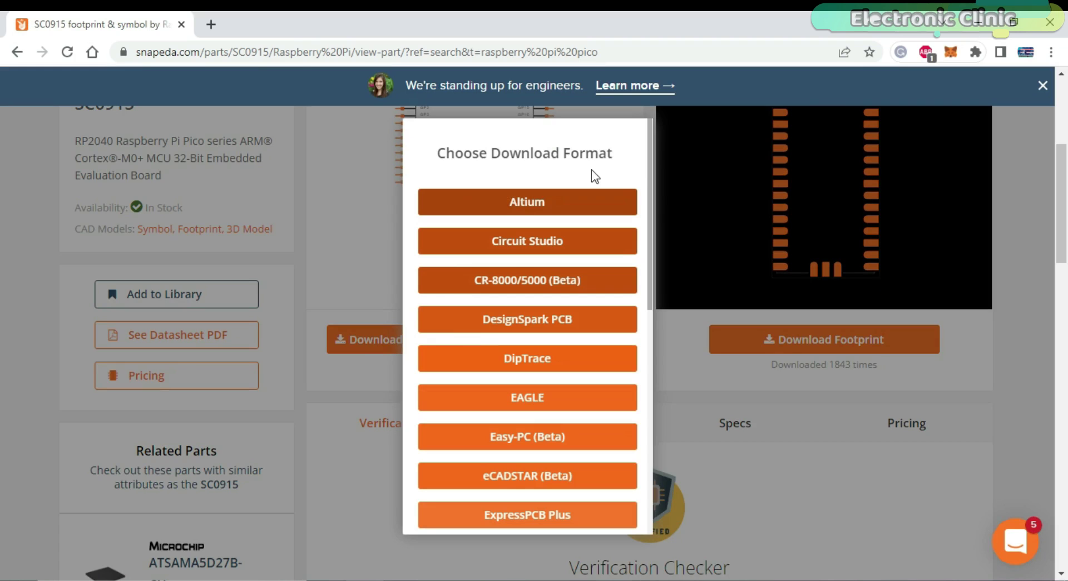
left_click(590, 206)
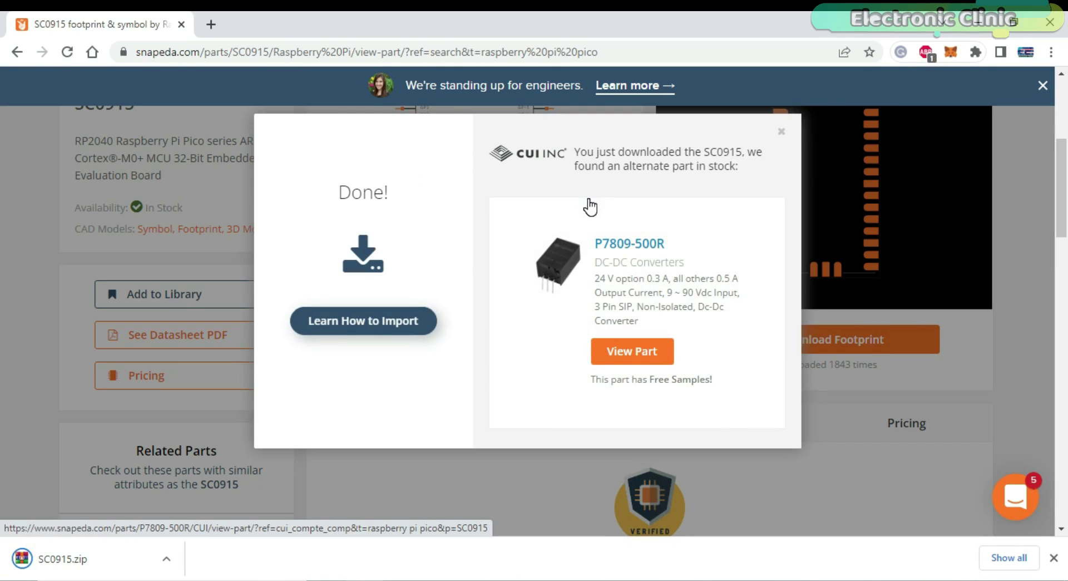
left_click(782, 131)
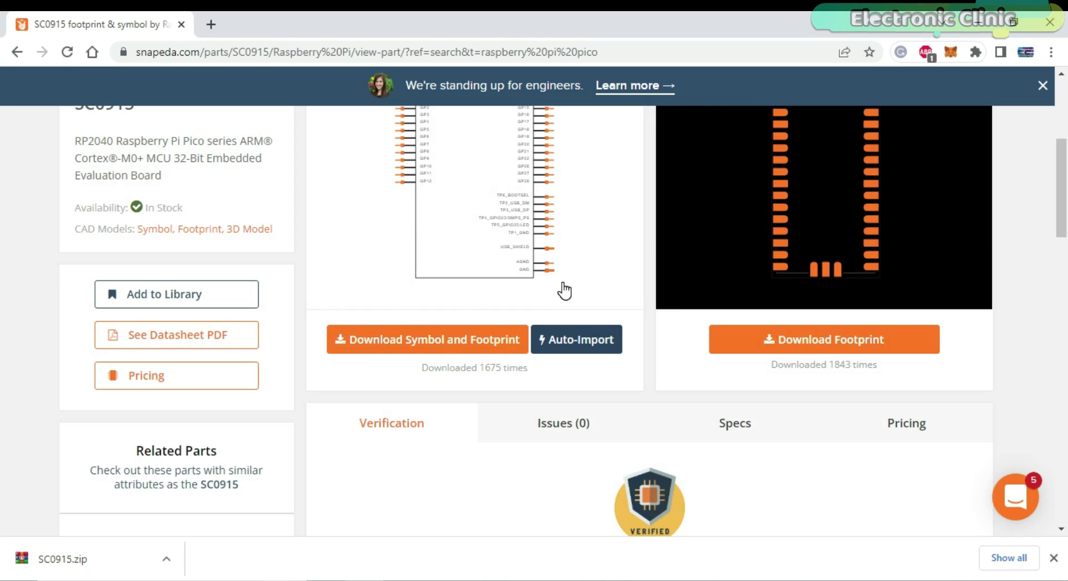
- View the SC0915 3D model and download it as a STEP file
scroll(685, 301, "up", 5)
left_click(492, 170)
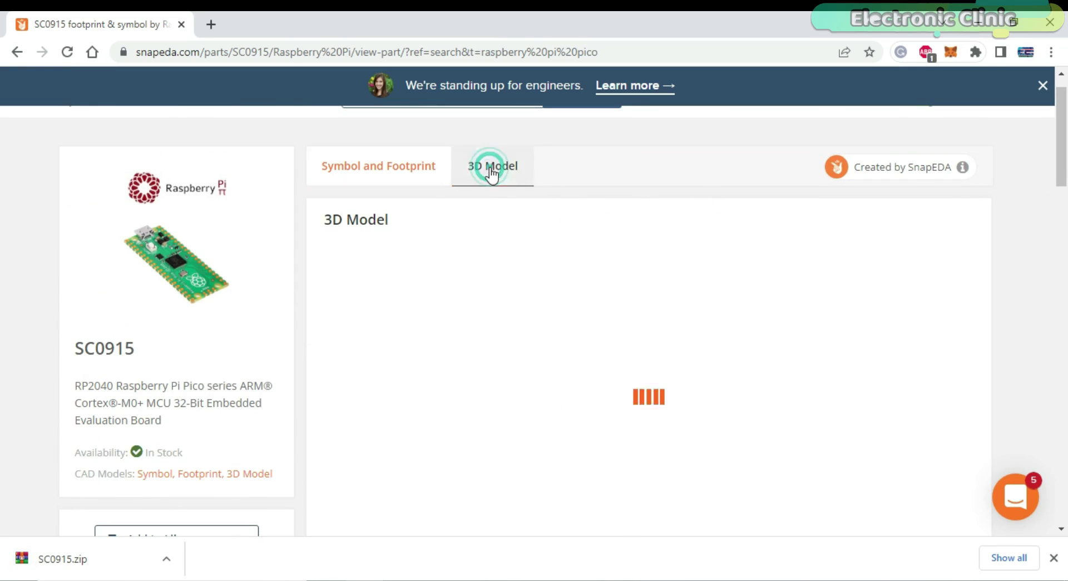
scroll(733, 356, "down", 4)
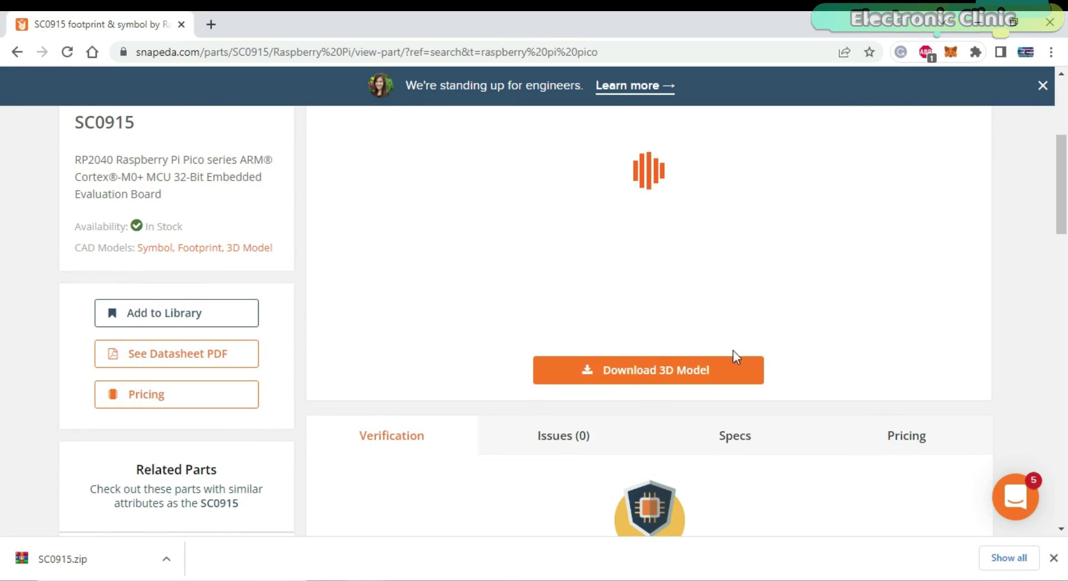
left_click(644, 370)
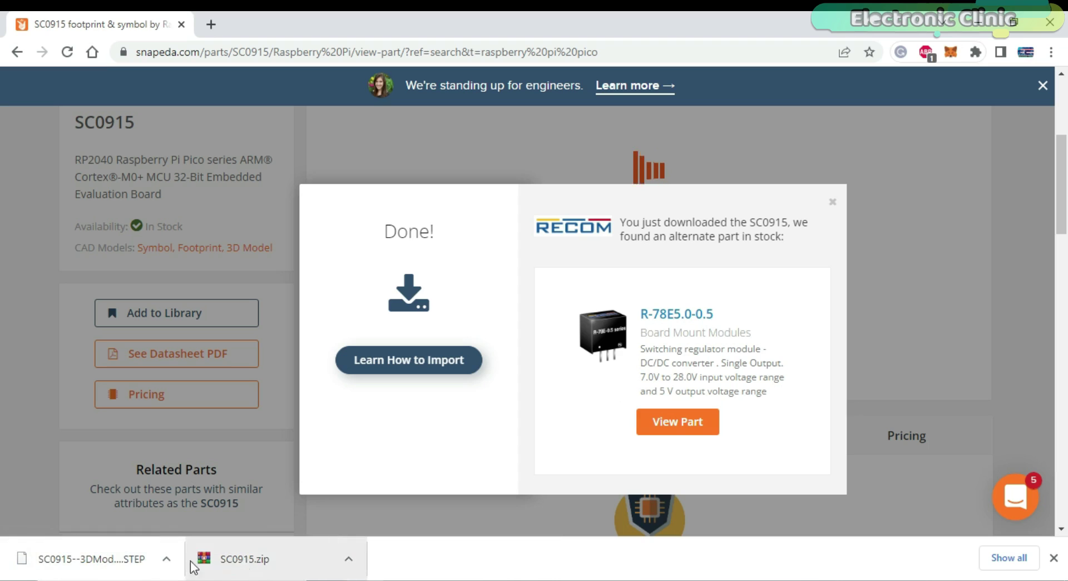
- Show the SC0915 downloads in their folder and select both files
right_click(253, 561)
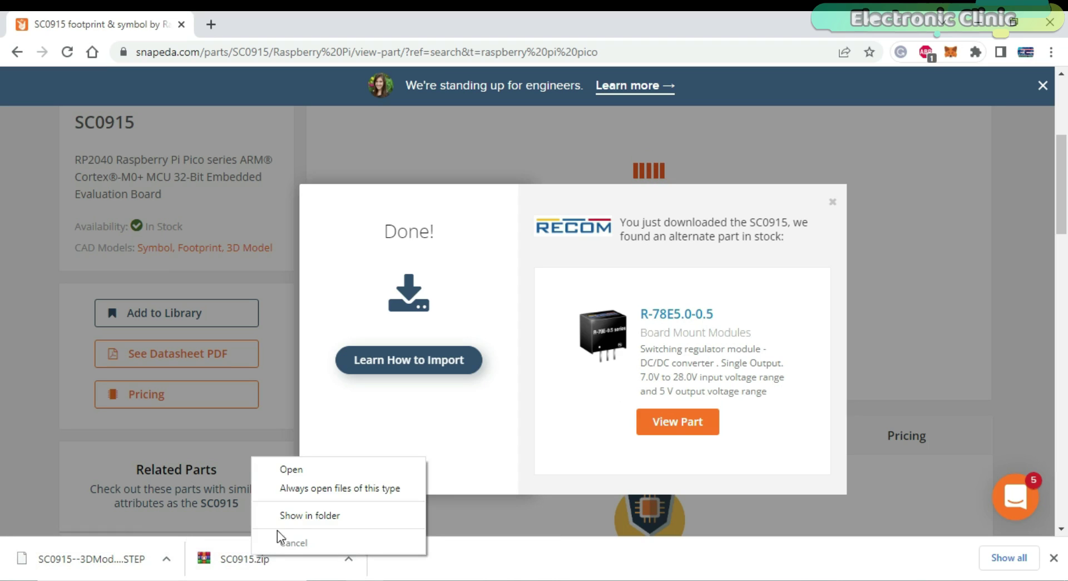
left_click(294, 516)
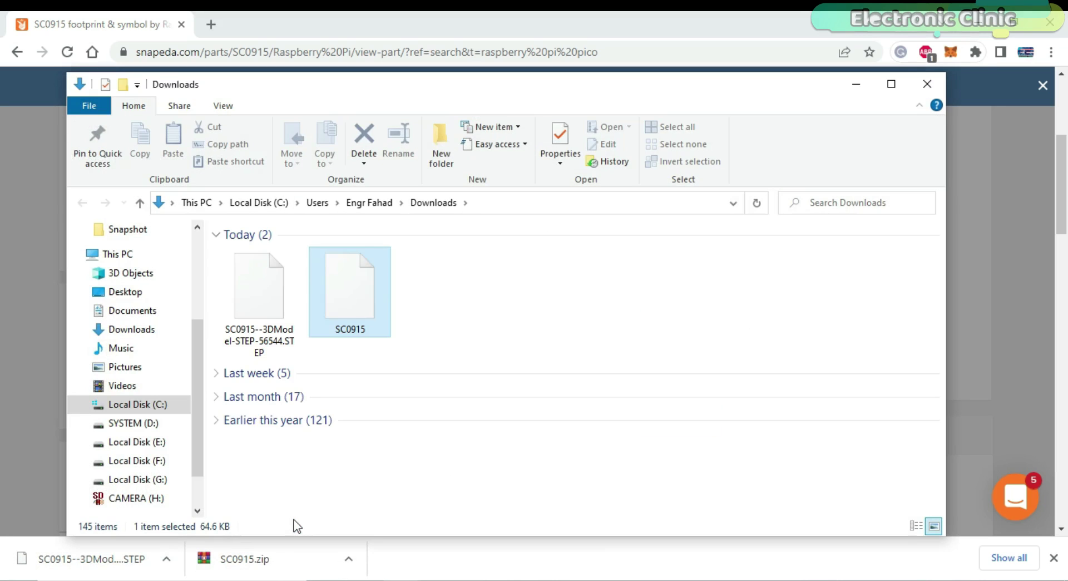
left_click_drag(476, 243, 230, 321)
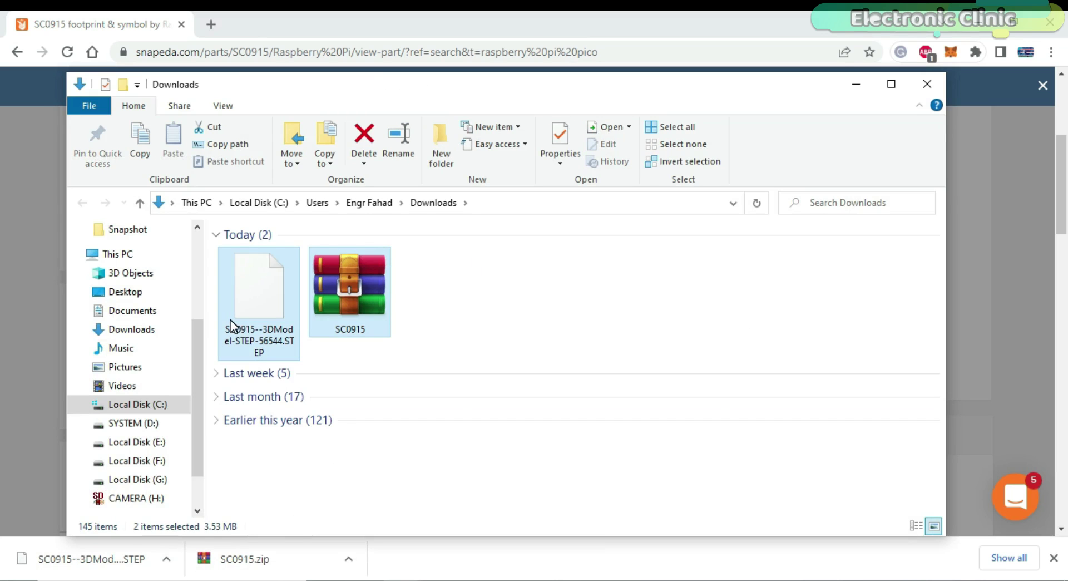
left_click(856, 83)
left_click(977, 21)
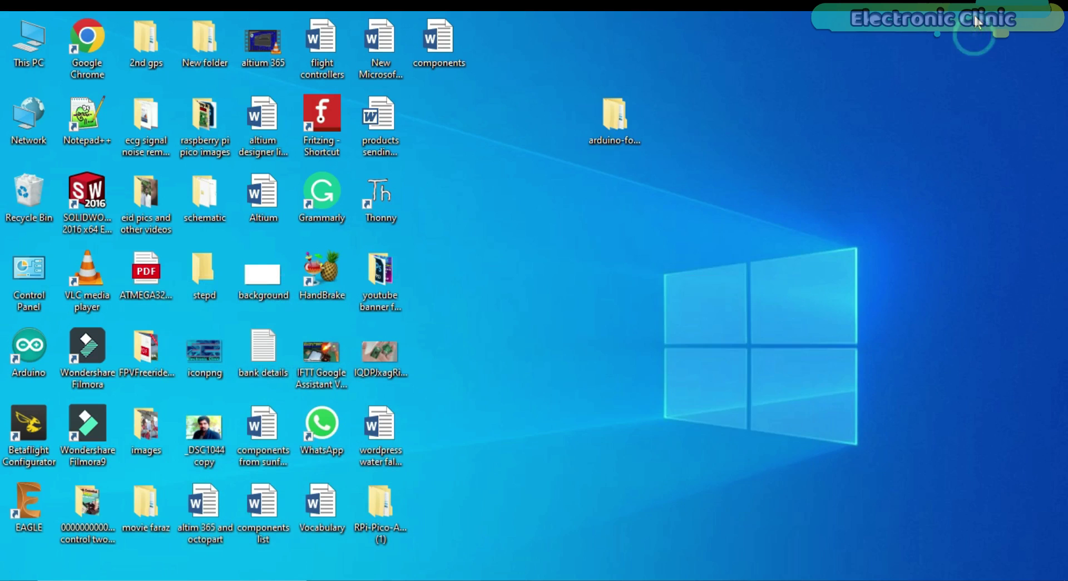
- Create and open a desktop folder named 'raspberry pi pico for altium'
right_click(599, 228)
mouse_move(677, 395)
left_click(804, 393)
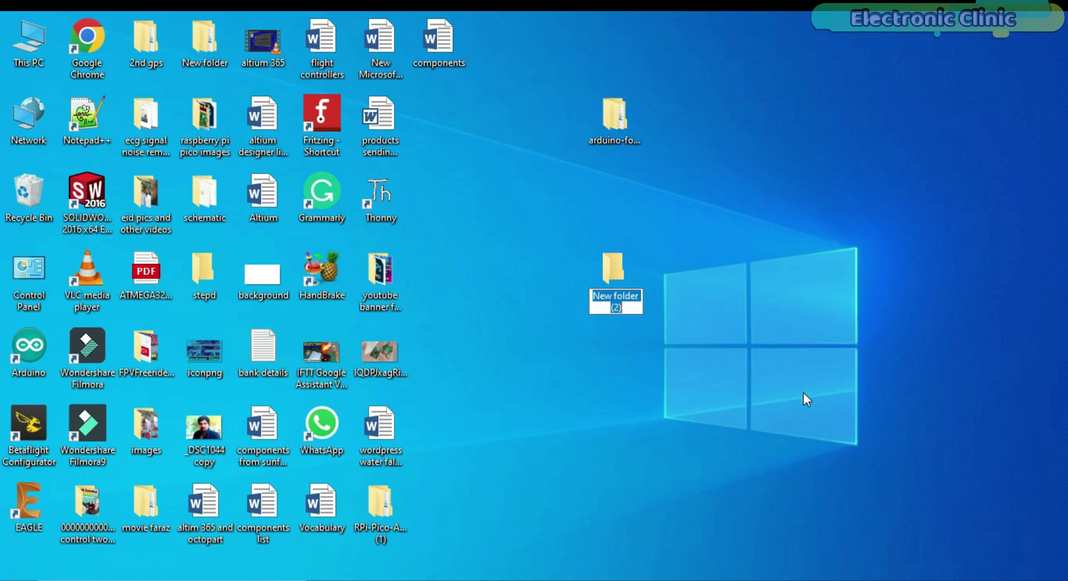
type("raspberry pi pico for altium")
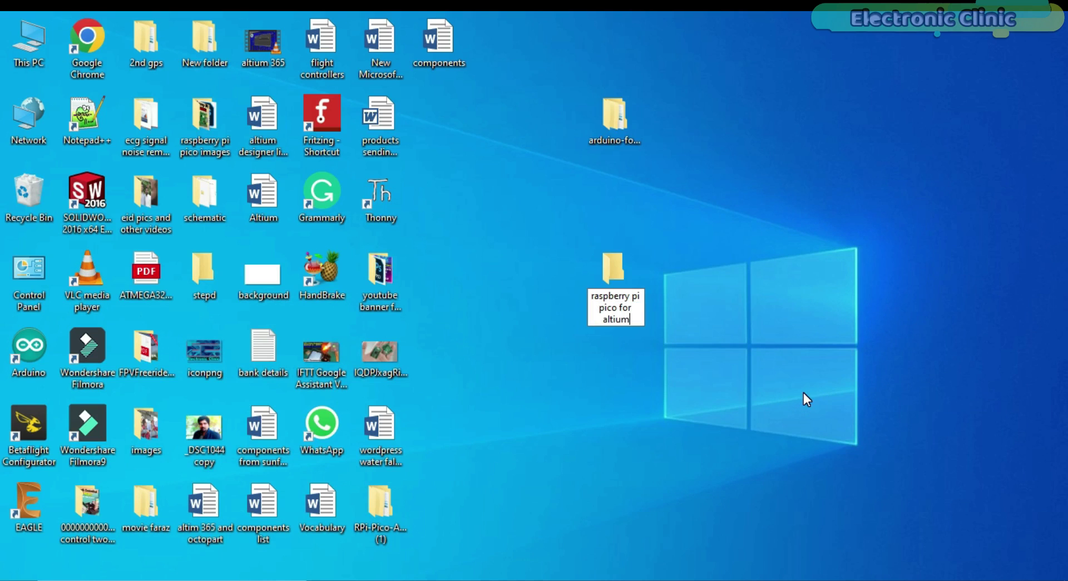
key("Return")
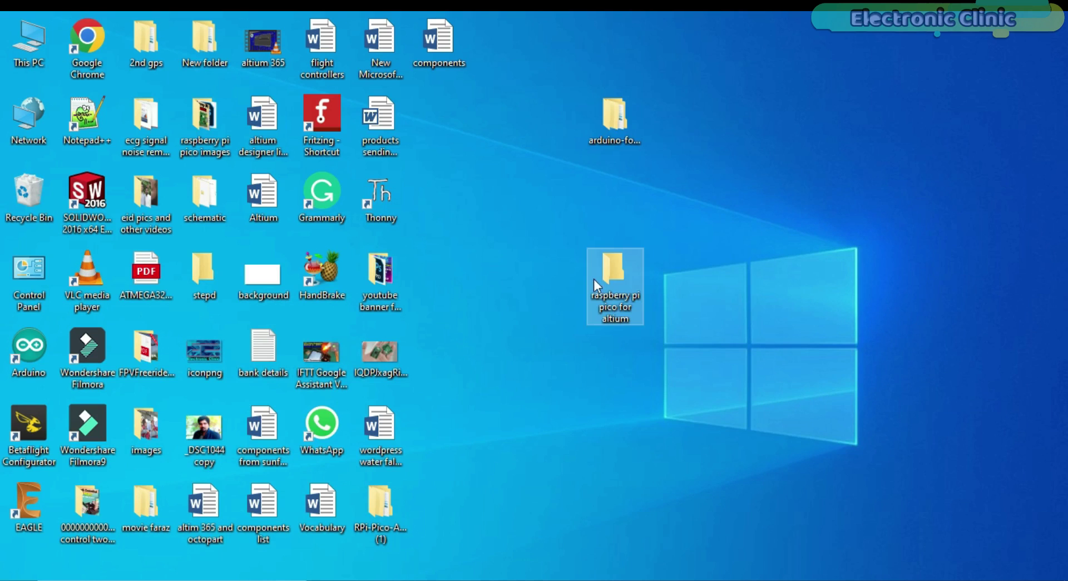
double_click(600, 268)
- Paste both SC0915 files into the folder and extract the SC0915 zip there
right_click(451, 321)
left_click(503, 431)
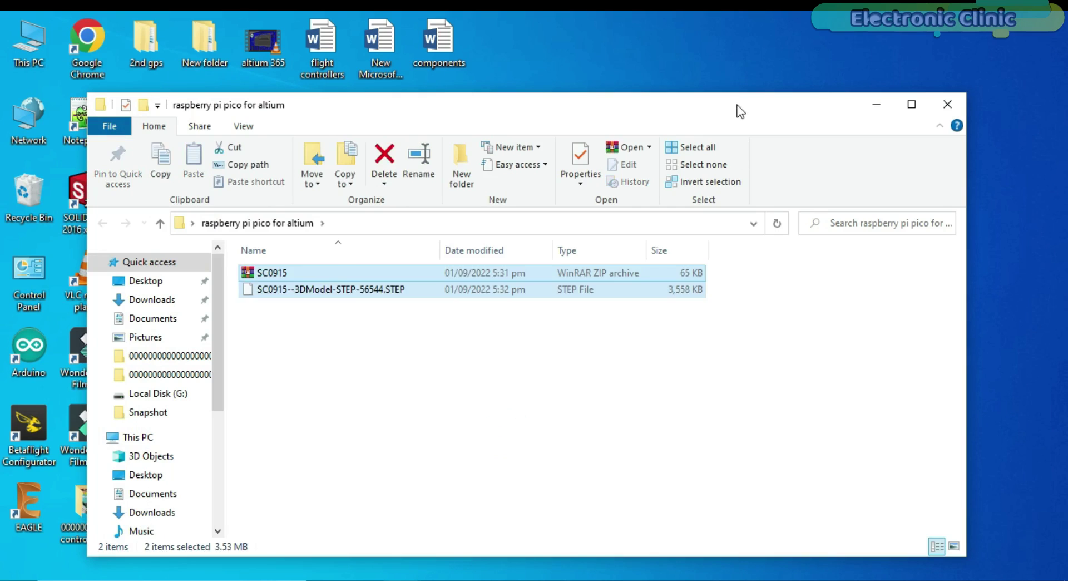
double_click(739, 105)
left_click(185, 186)
right_click(185, 186)
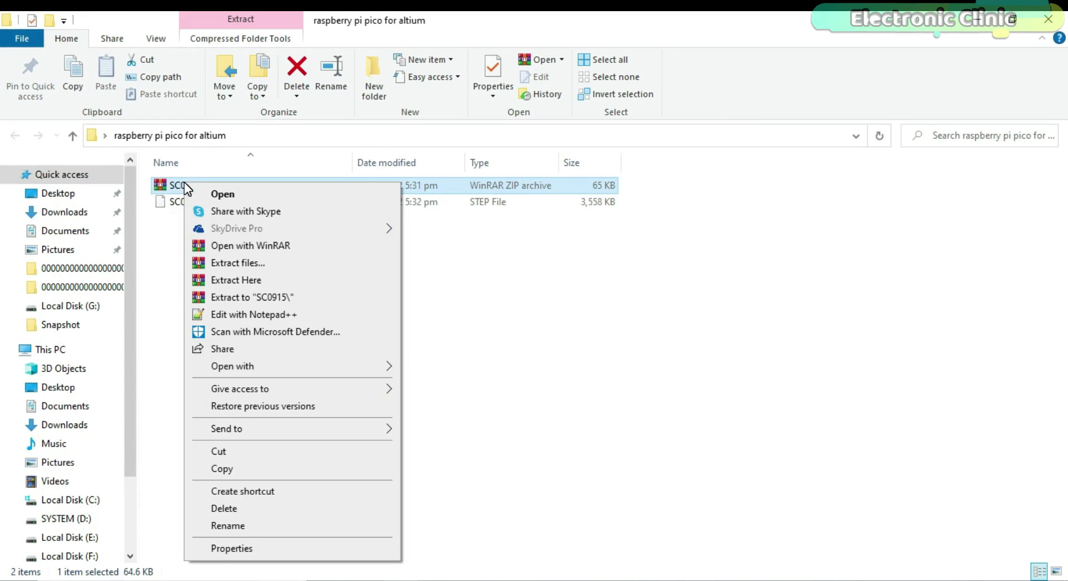
left_click(220, 278)
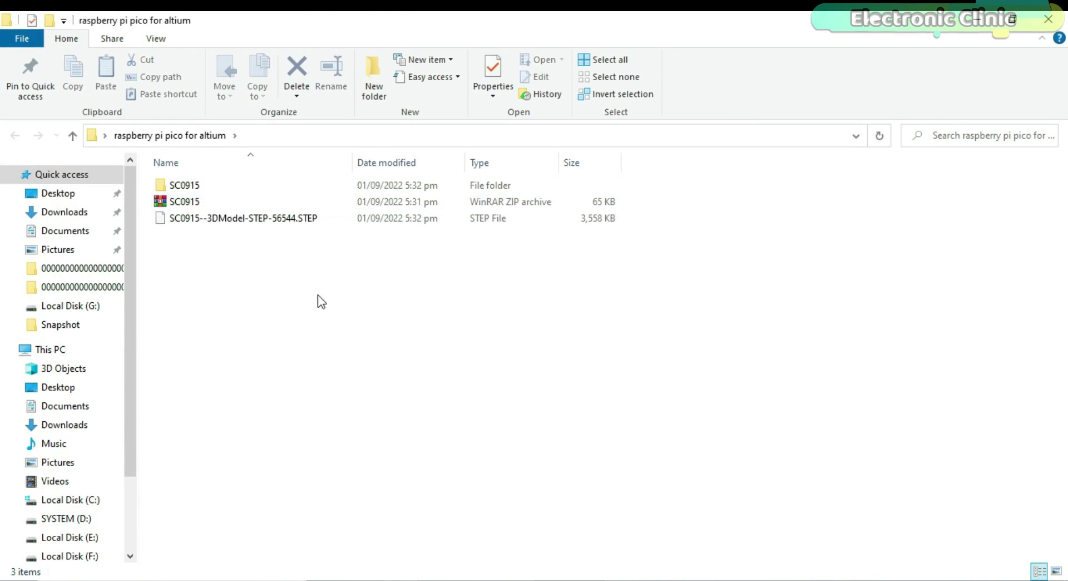
- Drag the SC0915 library from the extracted SC0915 folder into Altium Designer
double_click(185, 184)
left_click(234, 283)
left_click(186, 220)
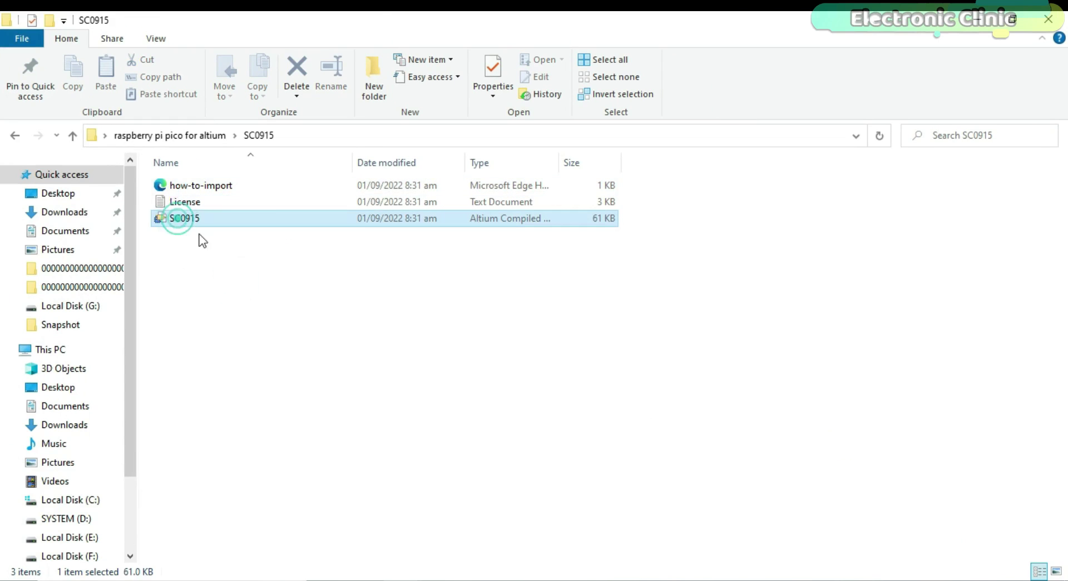
left_click_drag(167, 223, 639, 319)
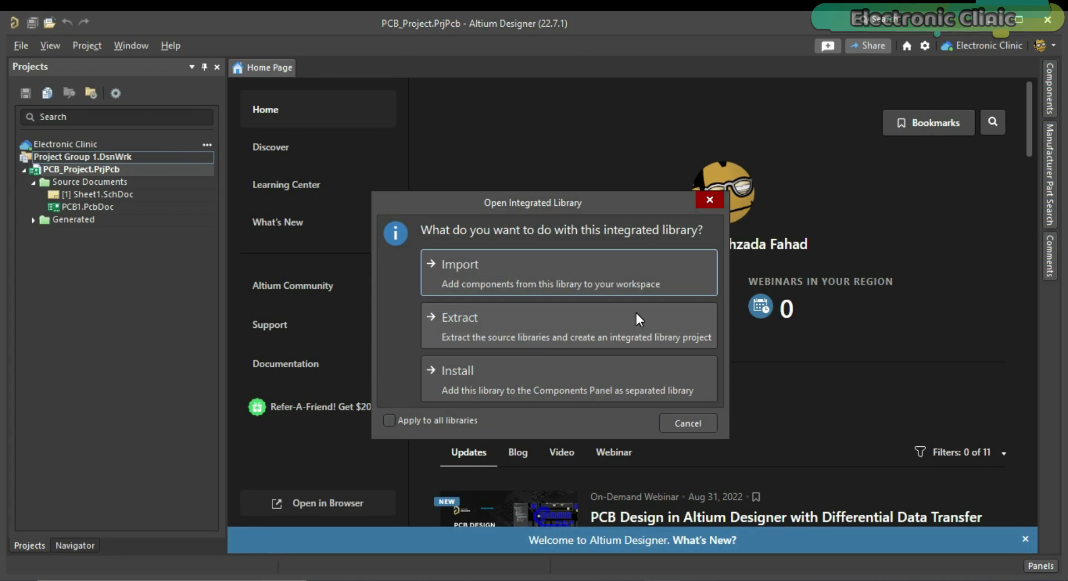
- Install SC0915 as a library and select its SC0915 part from SC0915.IntLib in Components
left_click(480, 382)
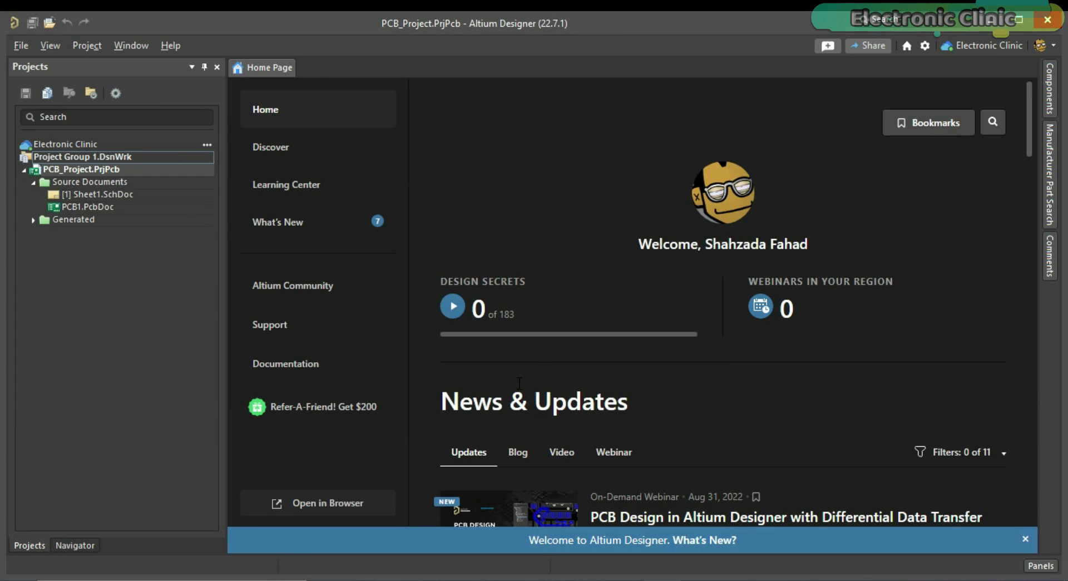
left_click(1046, 101)
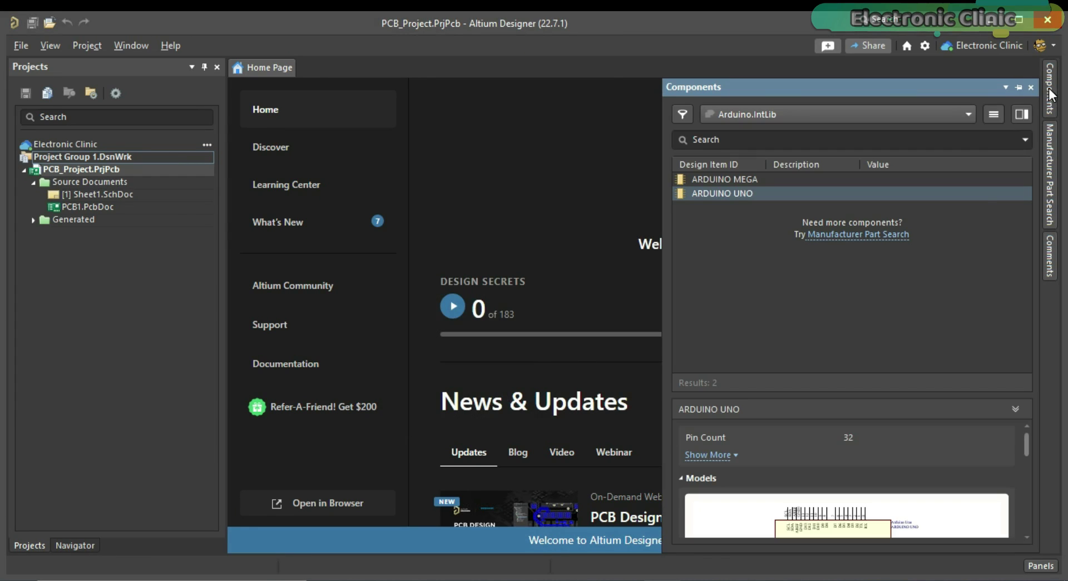
left_click(970, 113)
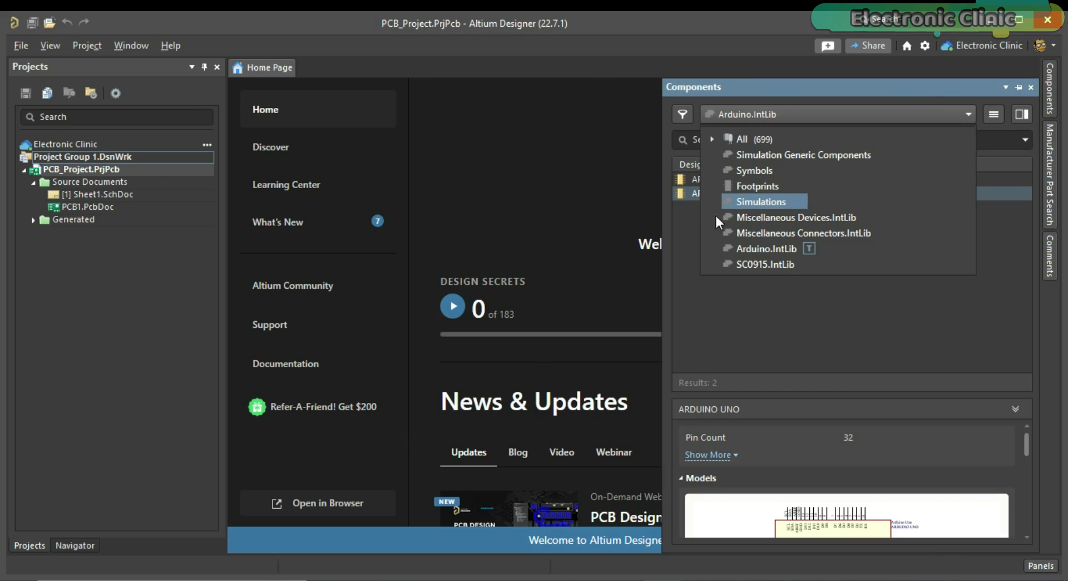
left_click(760, 265)
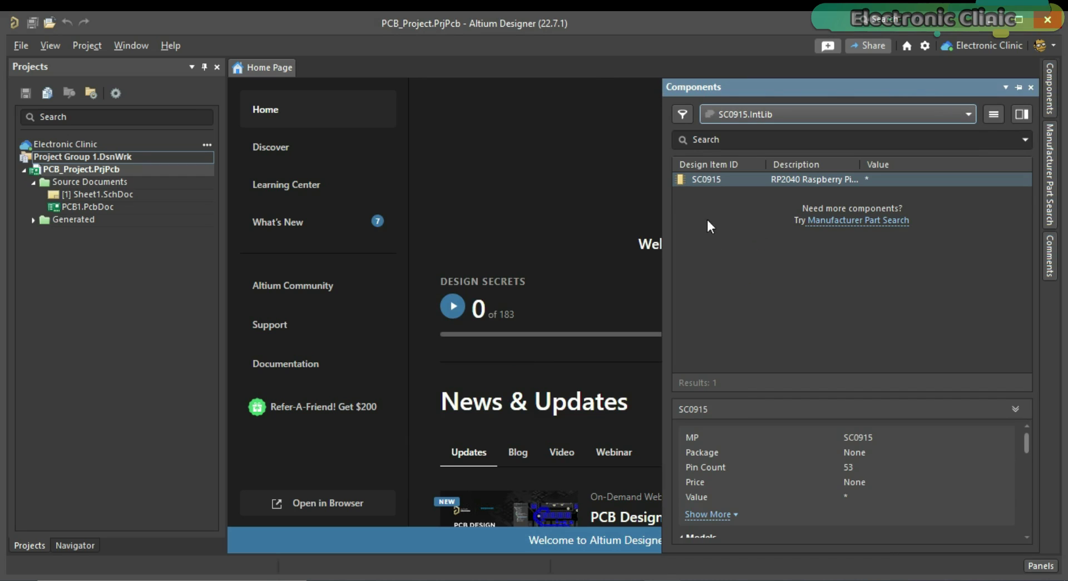
left_click(707, 180)
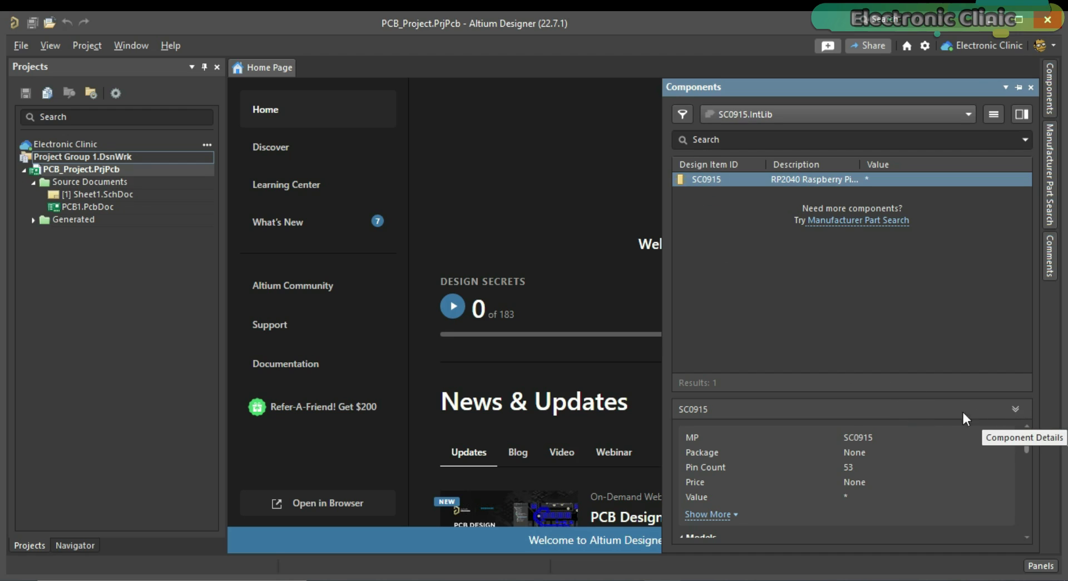
- Review the SC0915 details, switching the MODULE_SC0915 footprint preview to 3D and back to 2D
scroll(948, 482, "down", 5)
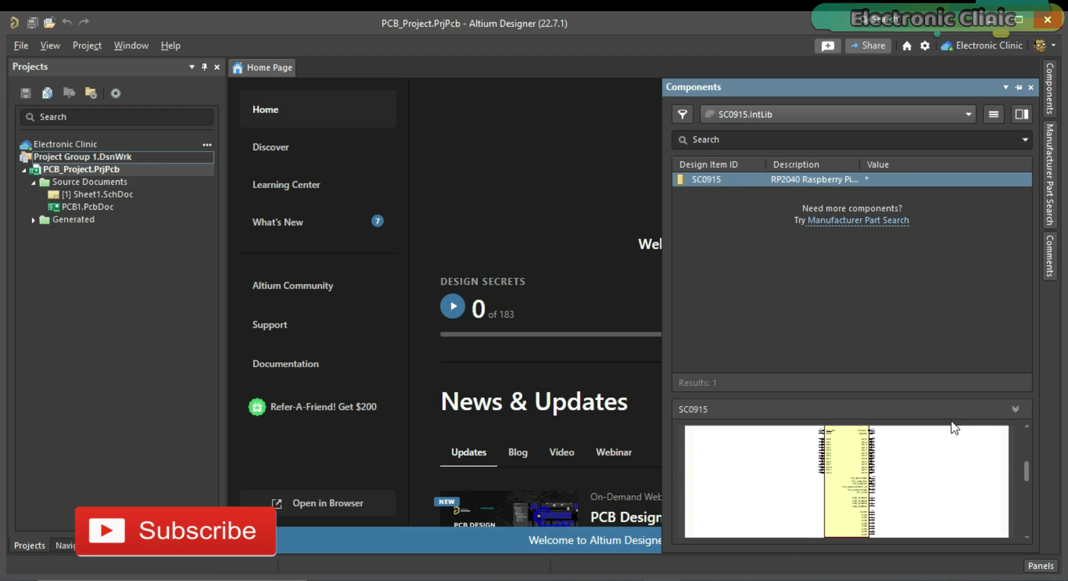
left_click_drag(936, 392, 925, 260)
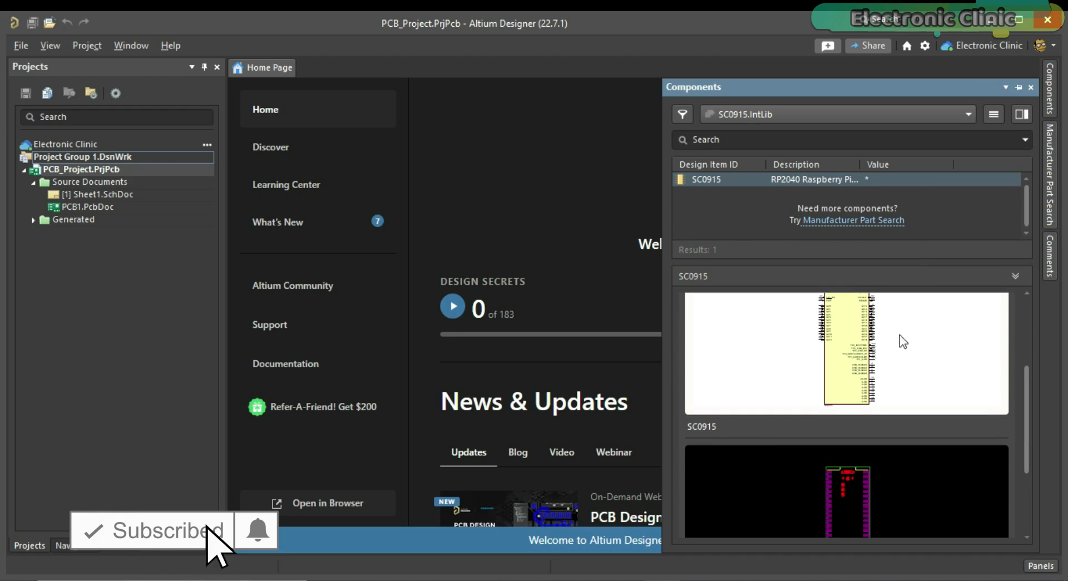
scroll(896, 361, "down", 3)
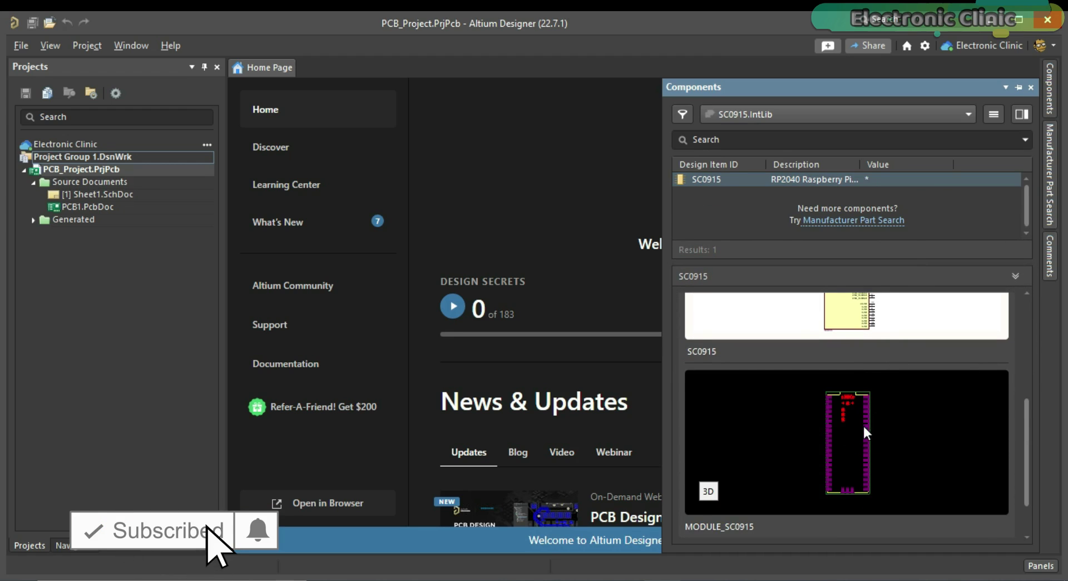
left_click(706, 493)
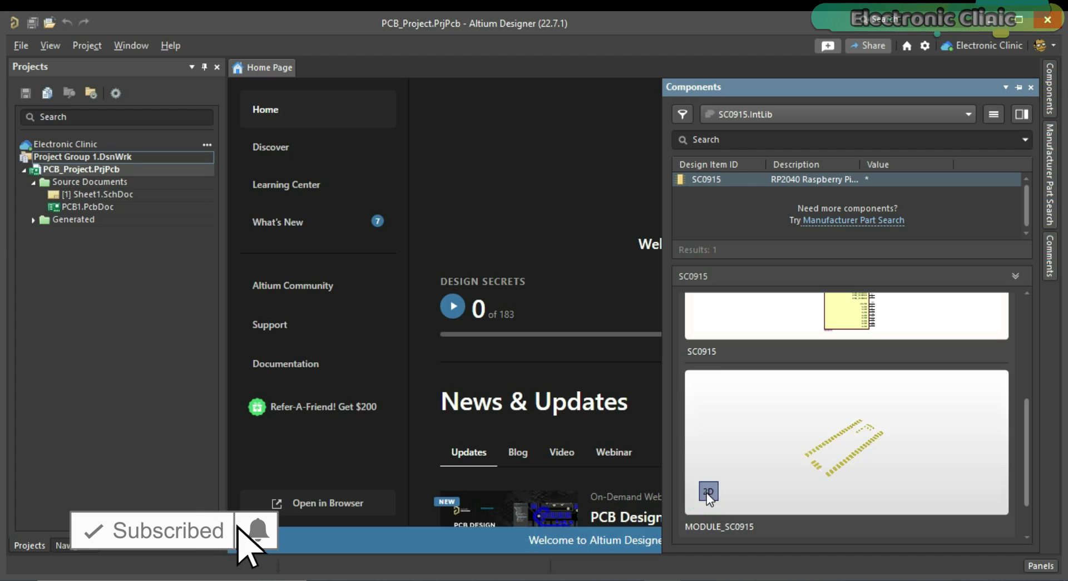
left_click(707, 492)
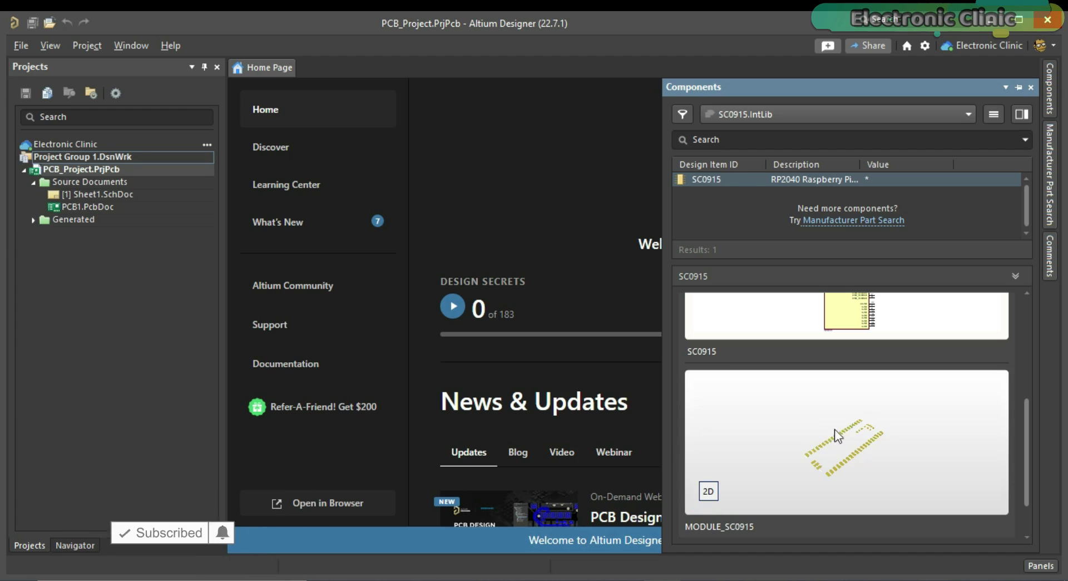
left_click(709, 492)
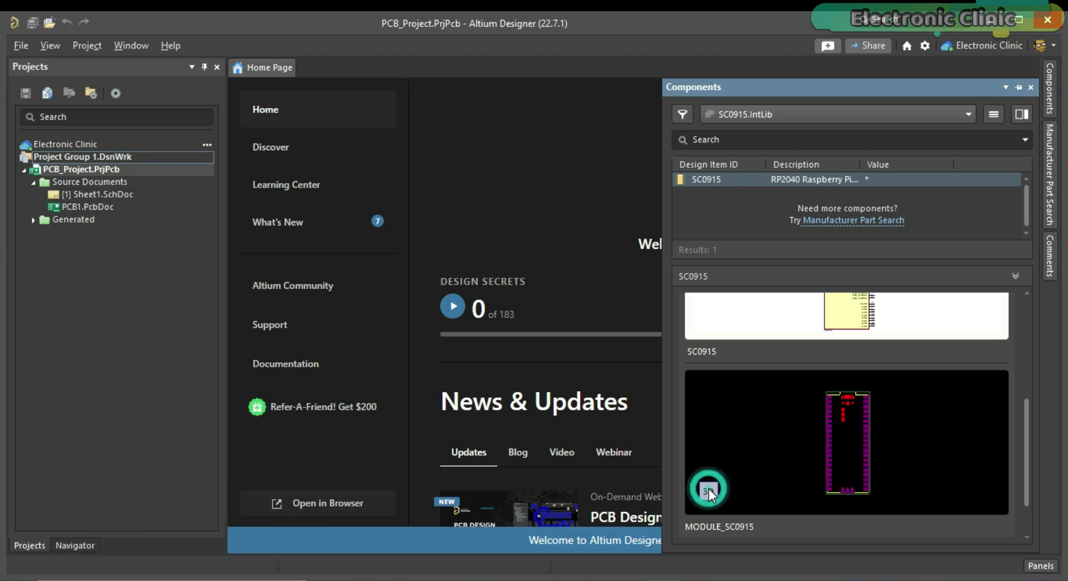
scroll(857, 435, "up", 5)
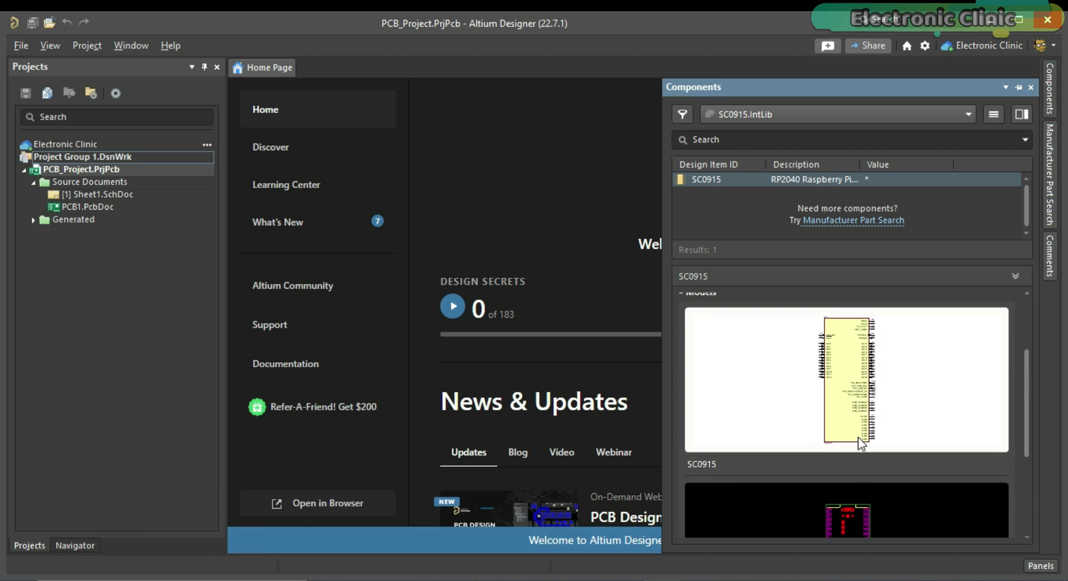
scroll(782, 426, "up", 2)
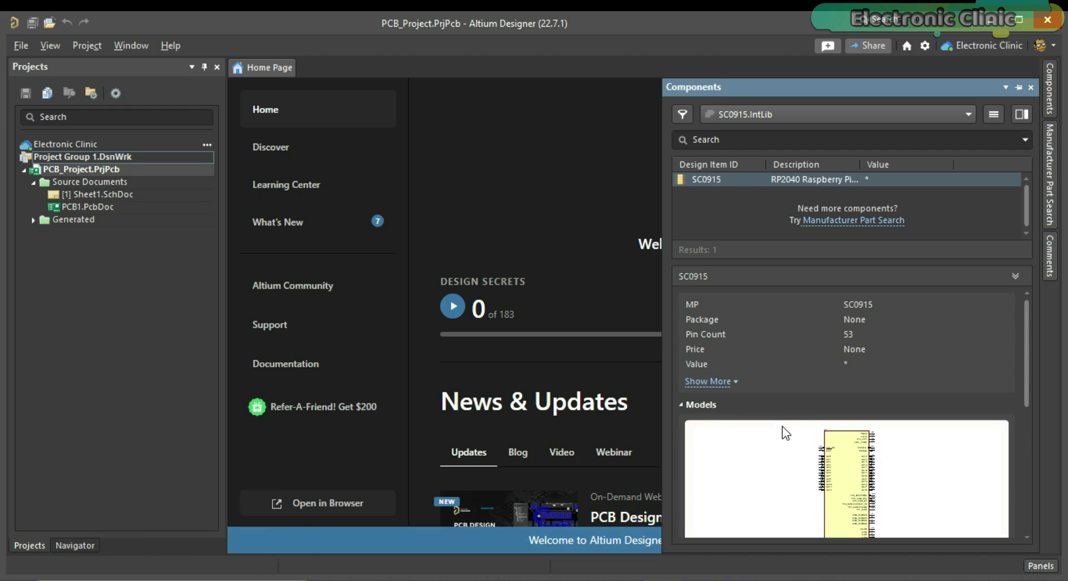